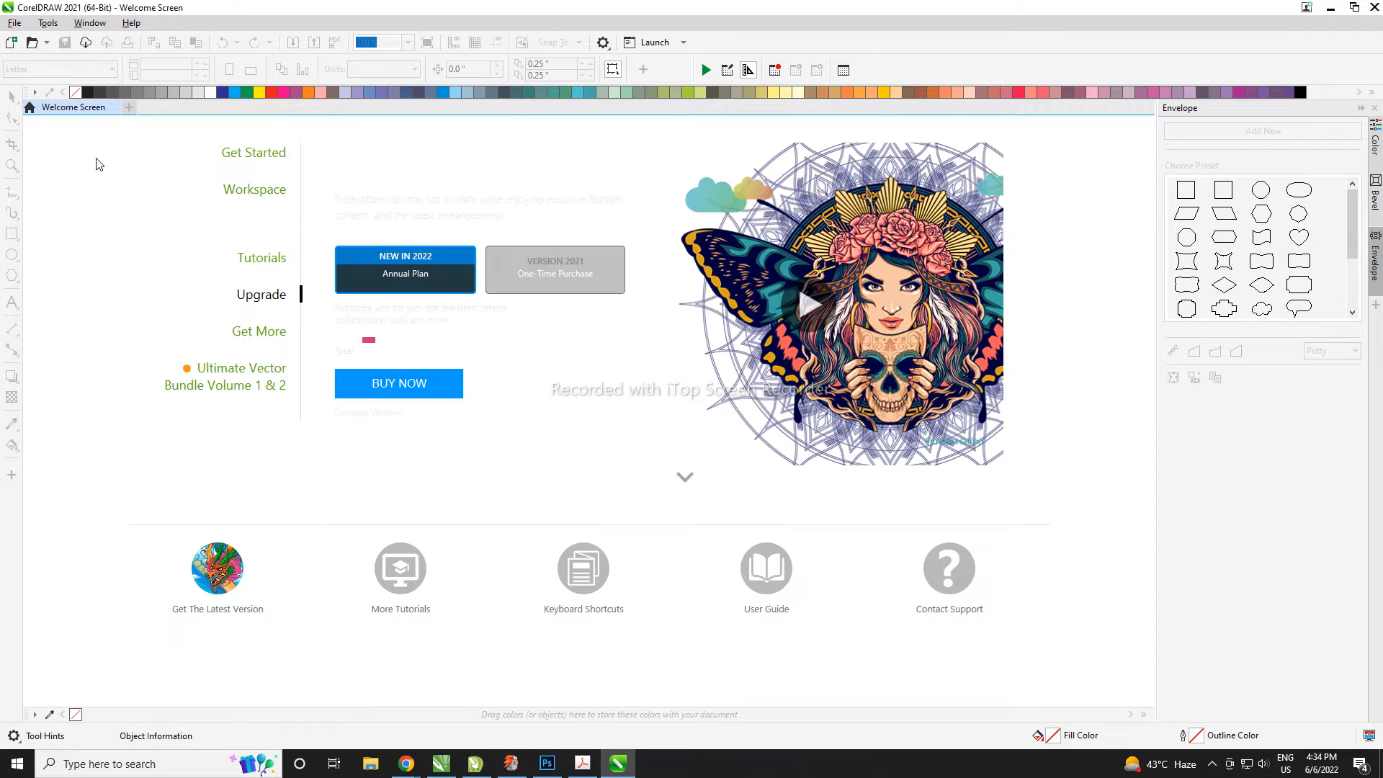
- Create a new Letter-size document and draw a 3.6 by 3.6 inch square
key("ctrl+n")
key("Return")
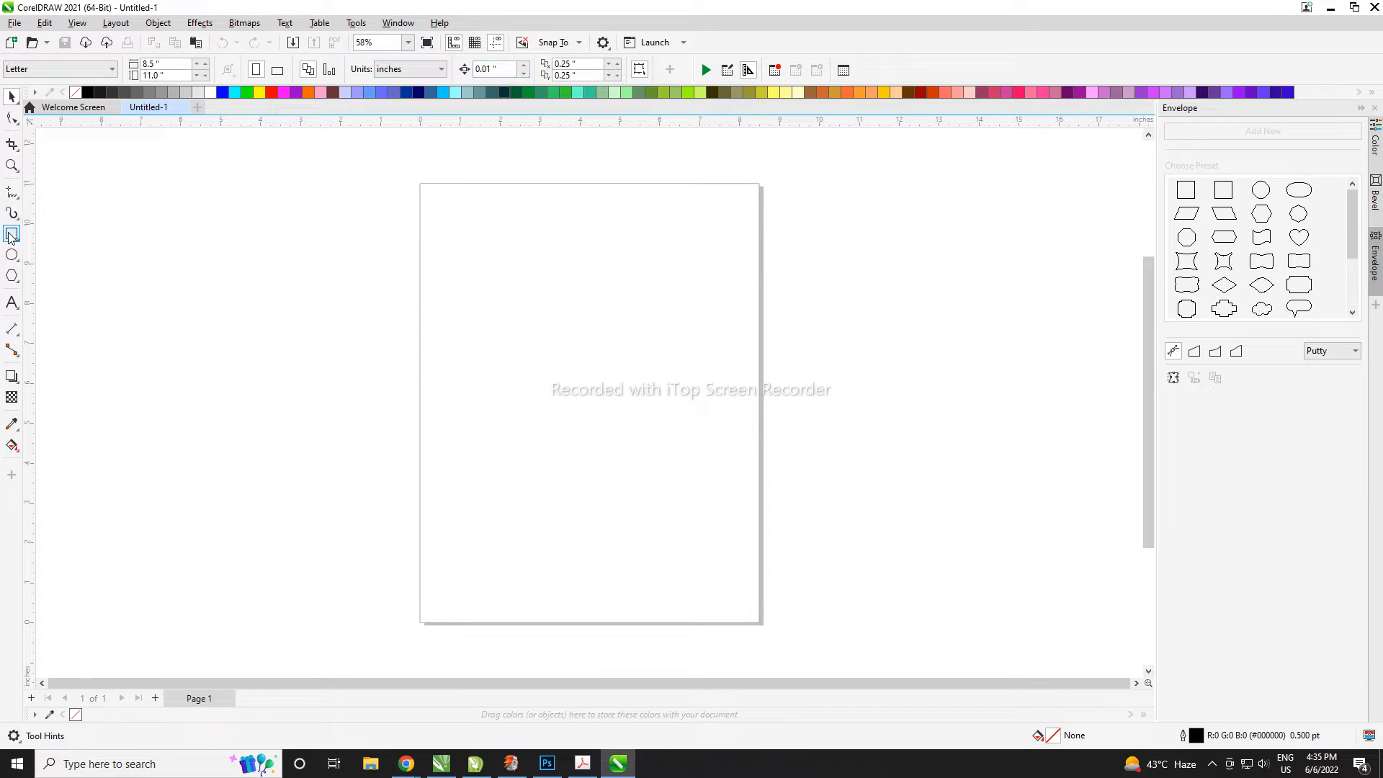
left_click_drag(875, 580, 583, 271)
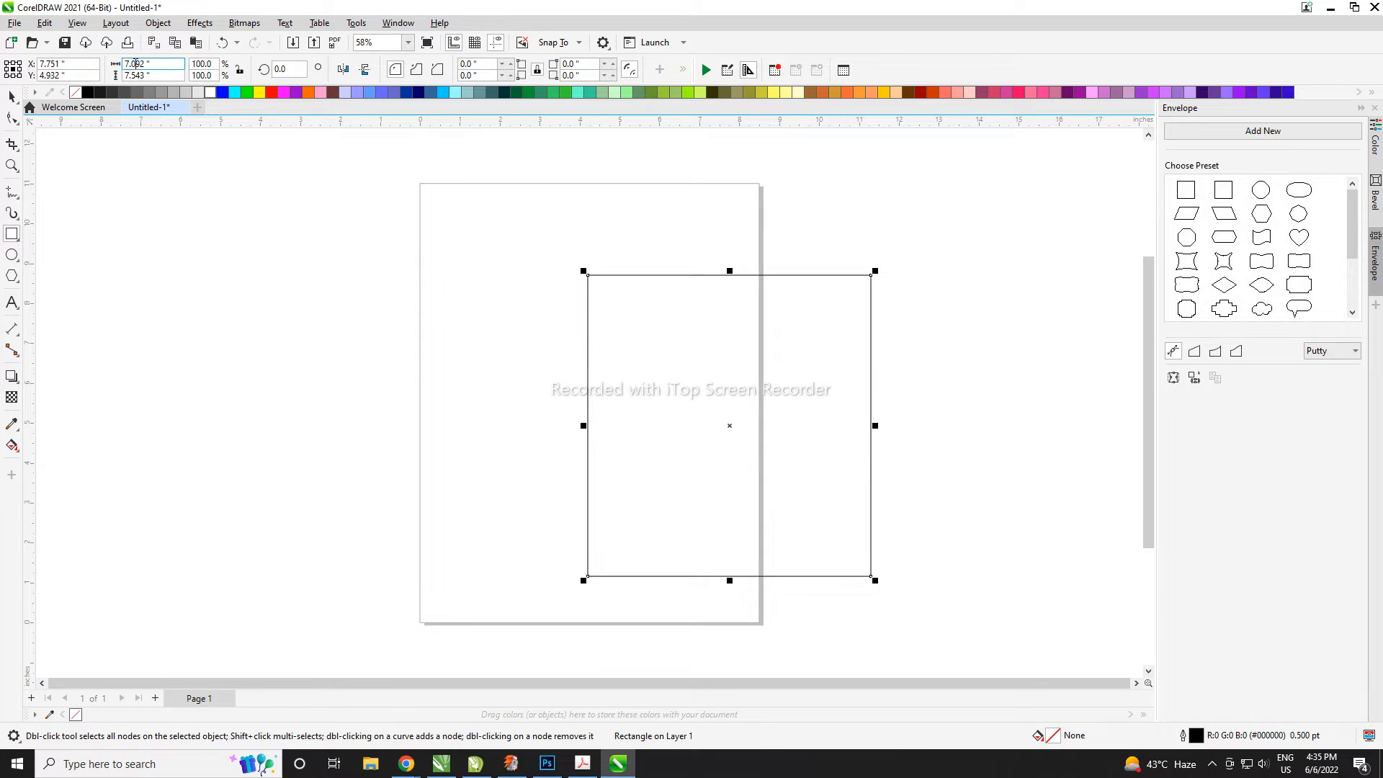
type("3.6")
key("Return")
- Fit the page size to the square
left_click(303, 144)
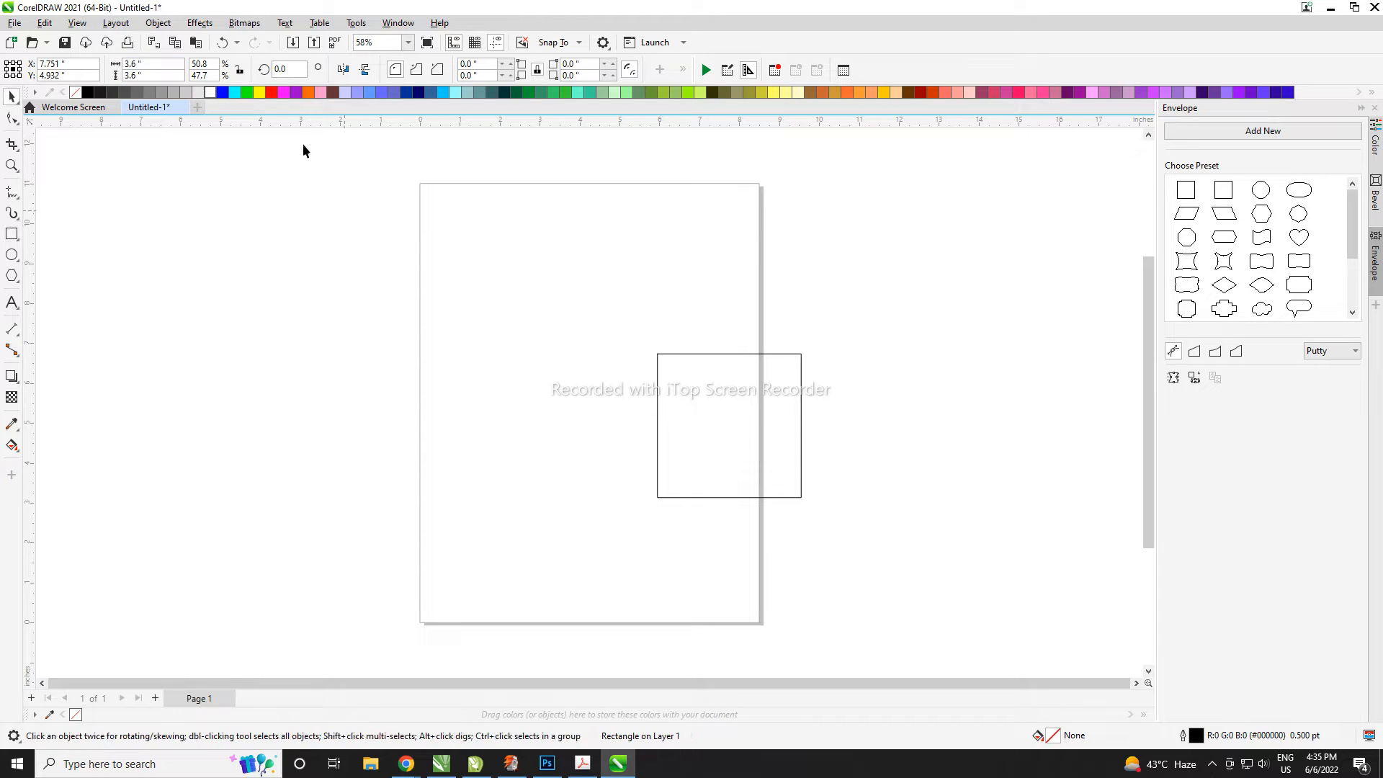
left_click(228, 69)
left_click(276, 114)
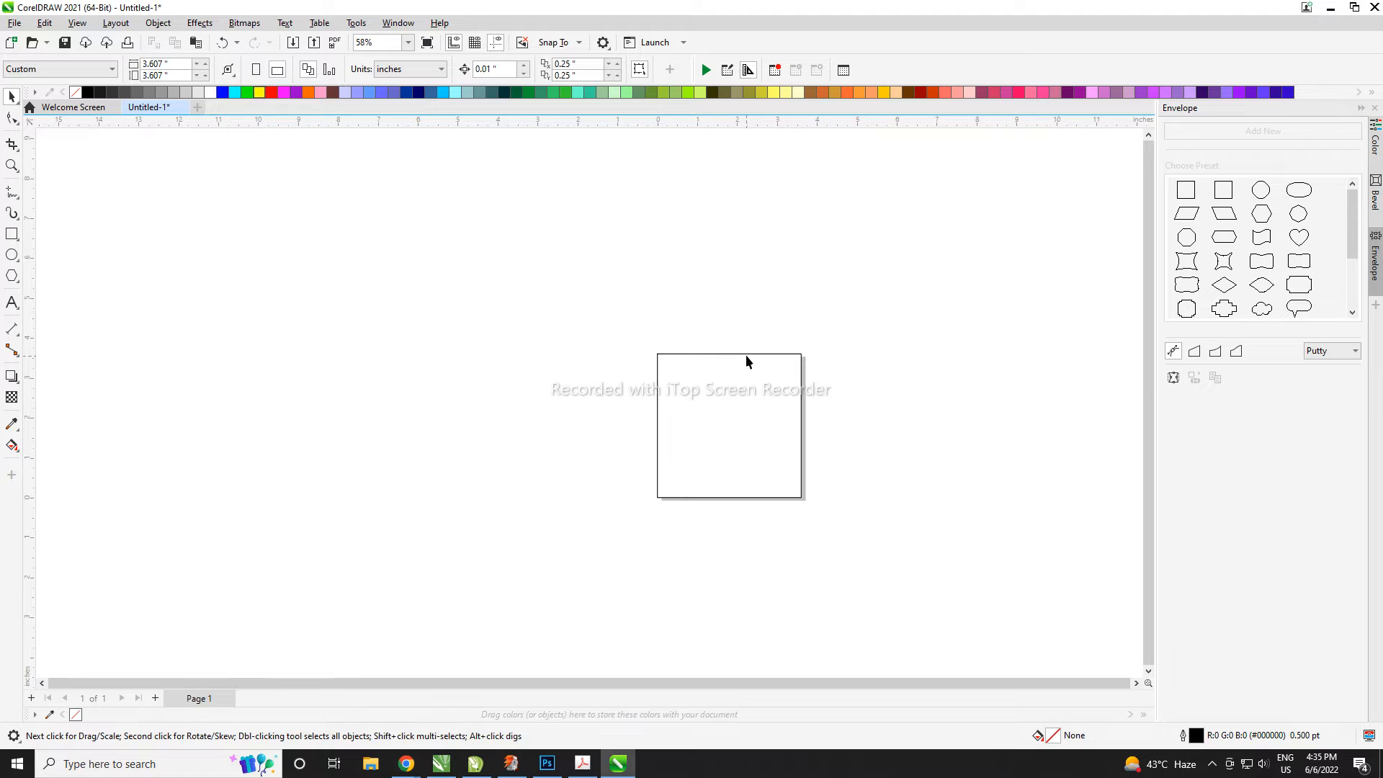
key("shift+F4")
scroll(738, 377, "down", 1)
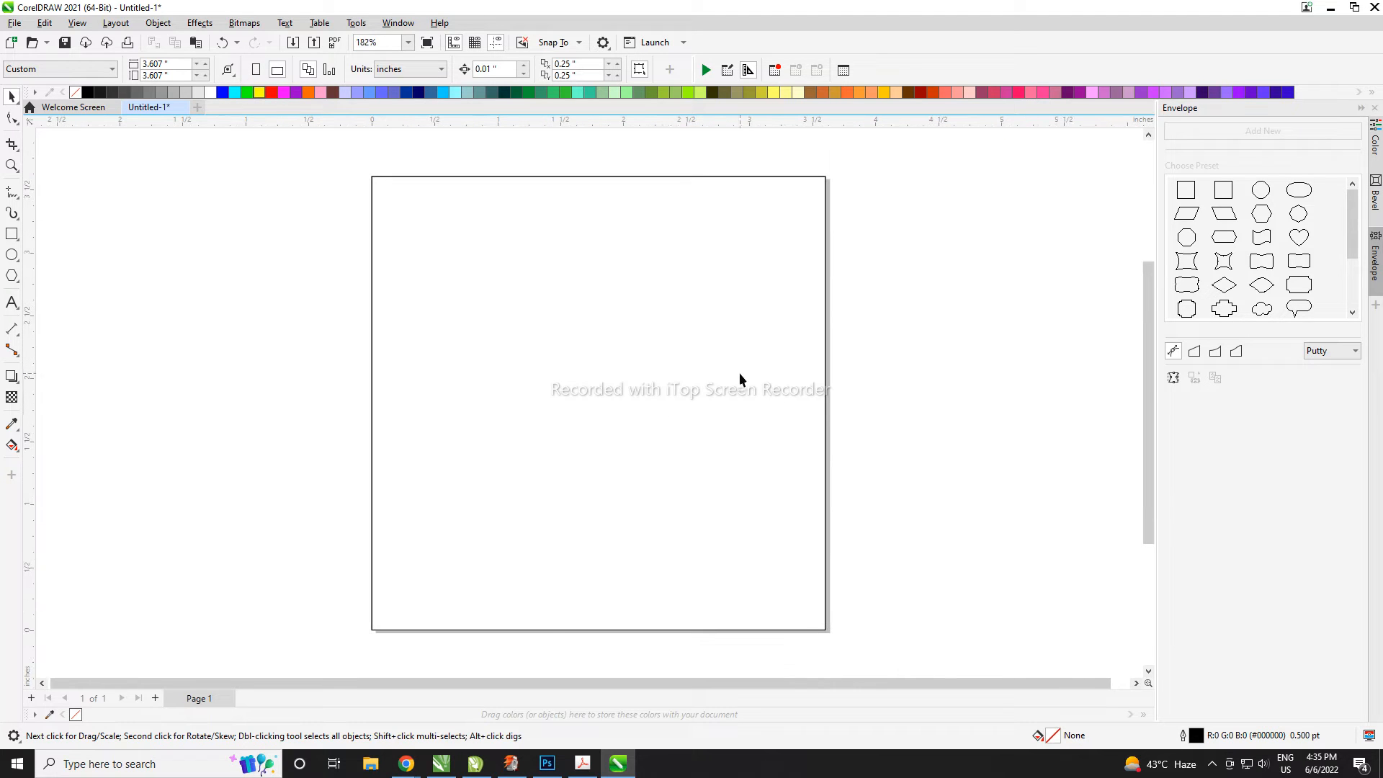
- Switch to the Chrome incognito window and search the web for "birds image"
mouse_move(416, 771)
left_click(444, 707)
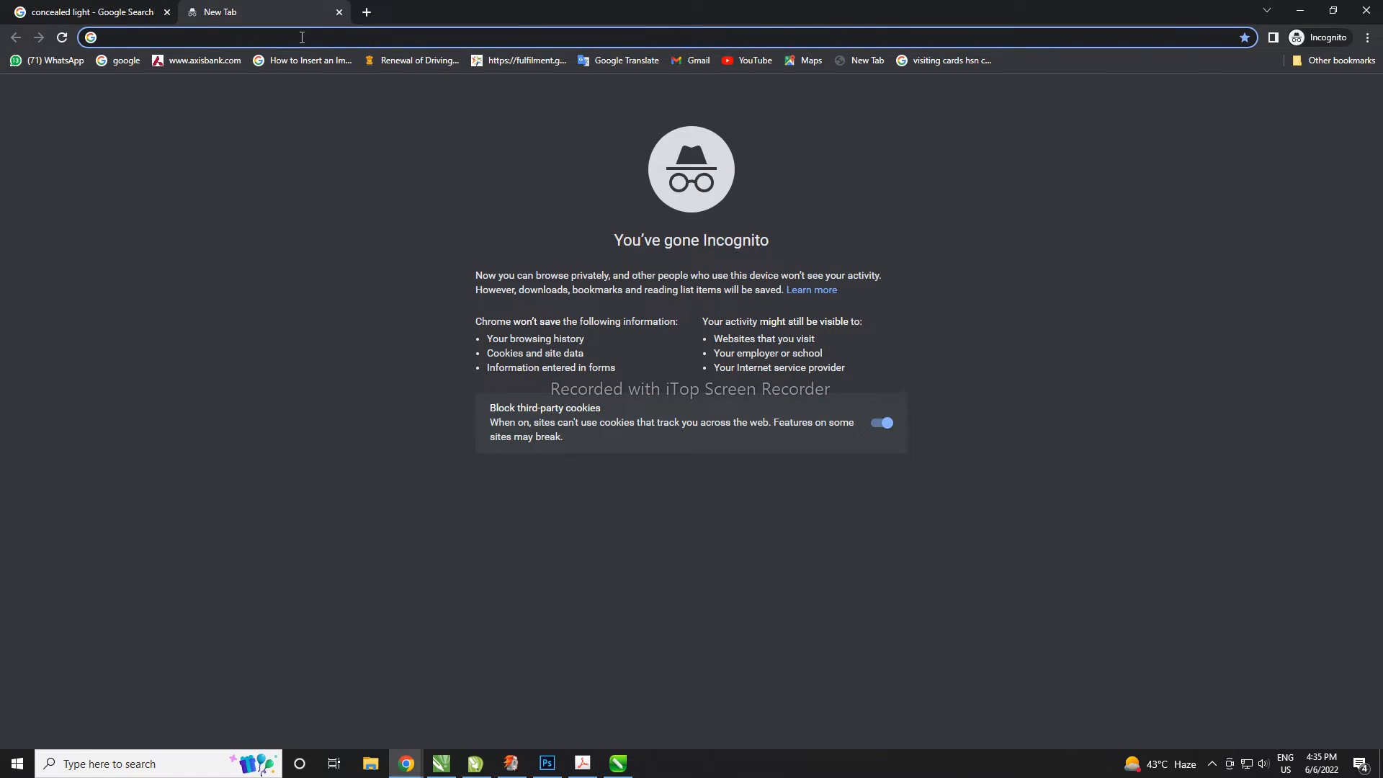
type("birds image")
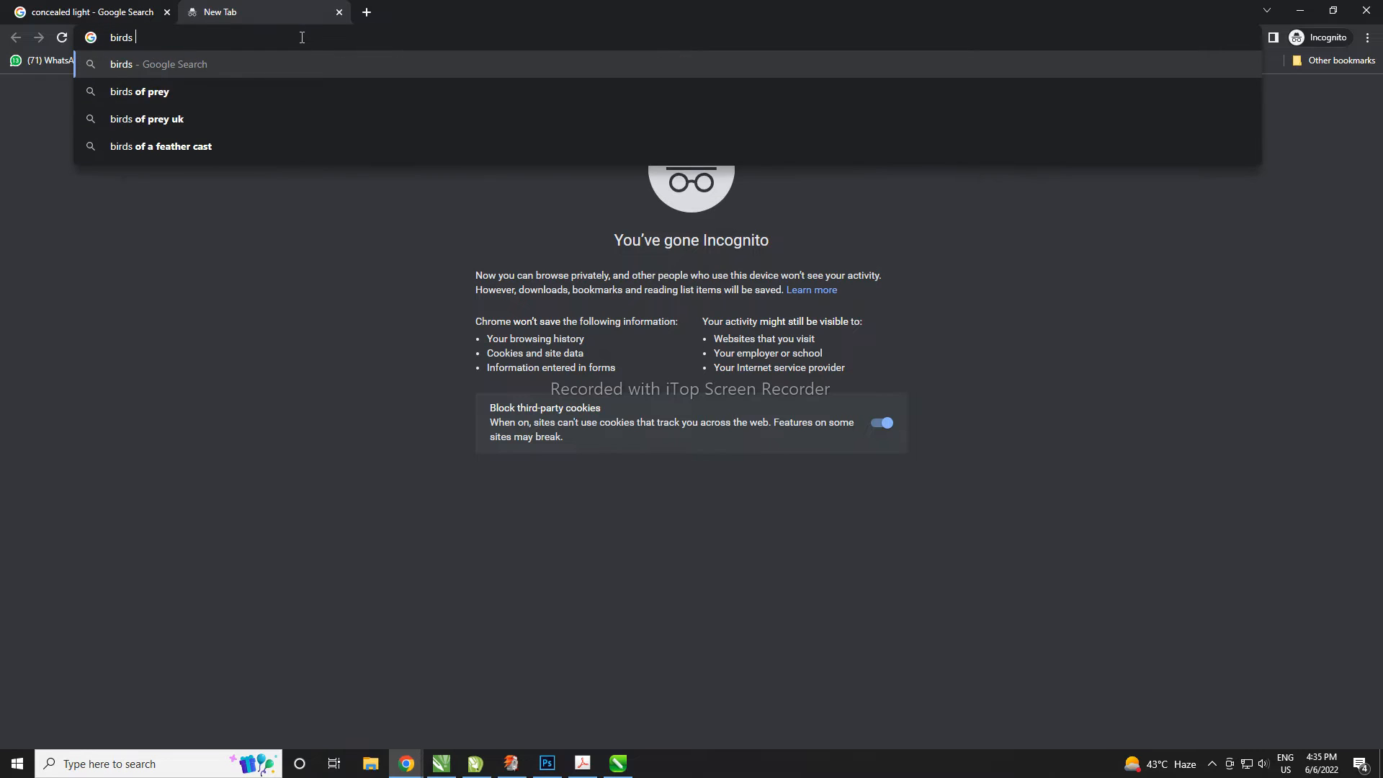
key("Return")
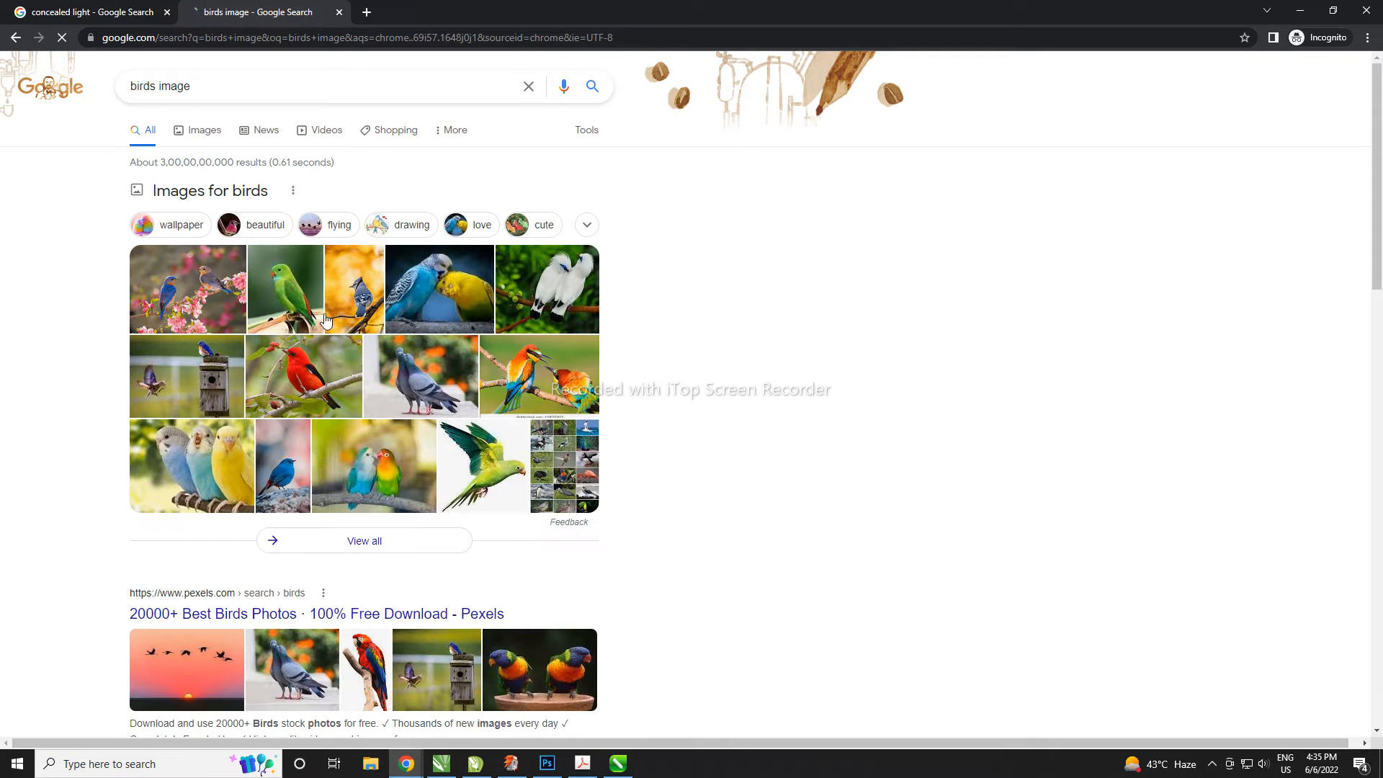
- Browse the bird image results, open the white cockatiel photo and copy it
left_click(293, 252)
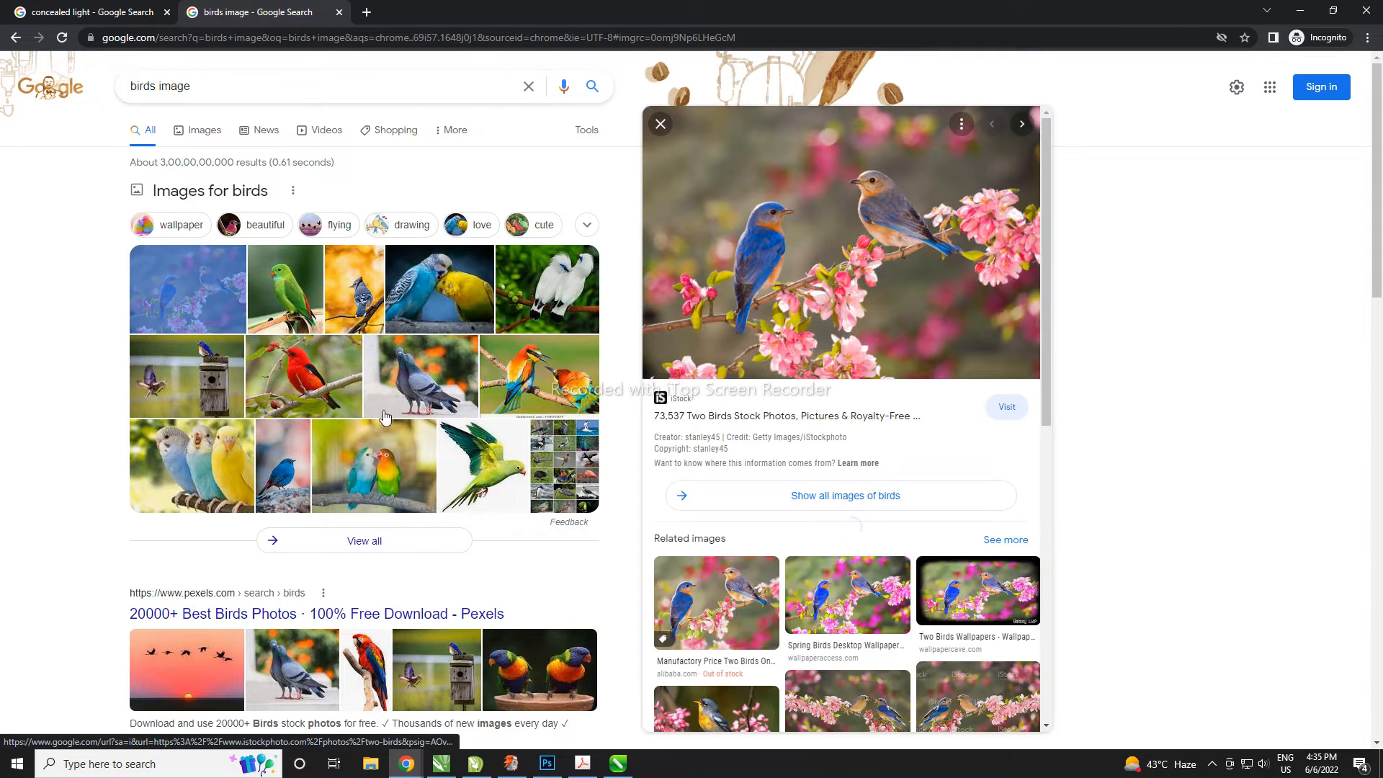
left_click(415, 375)
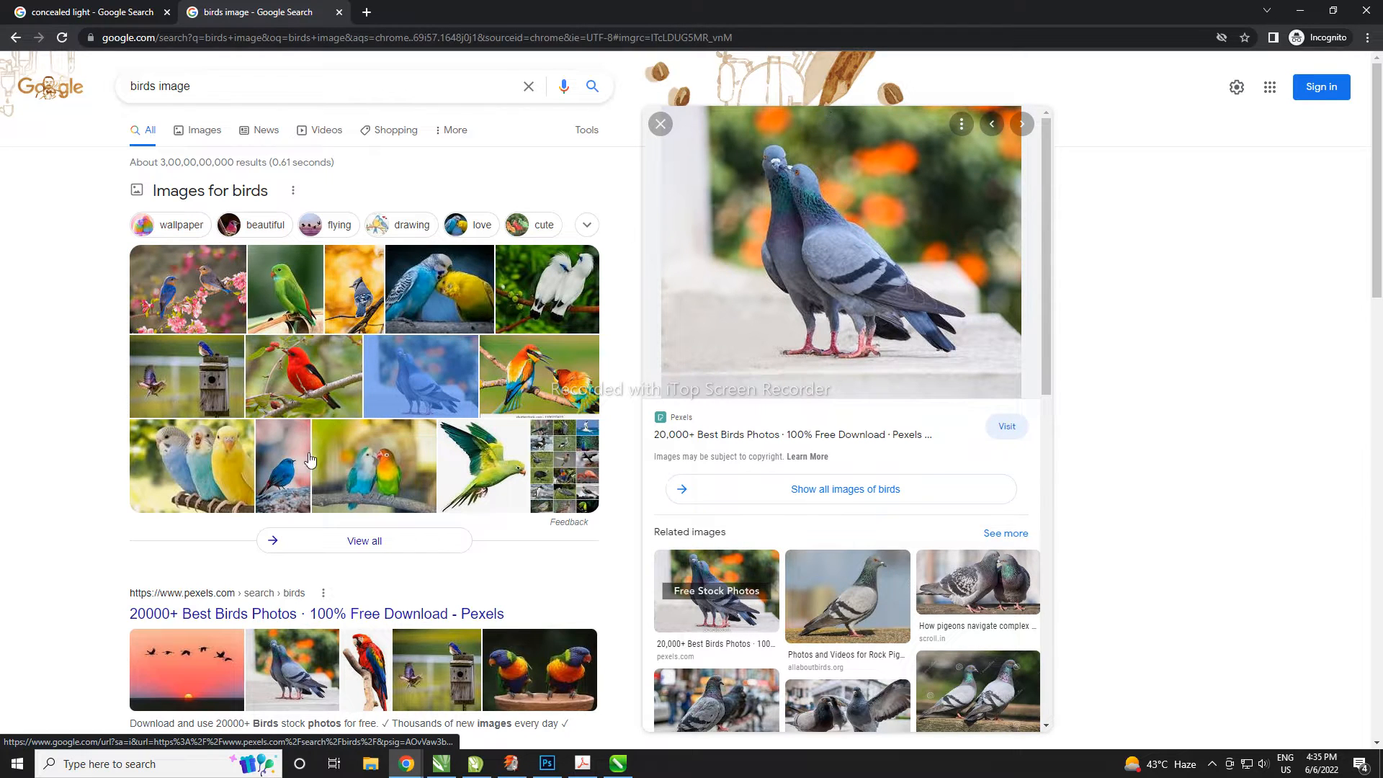
left_click(214, 466)
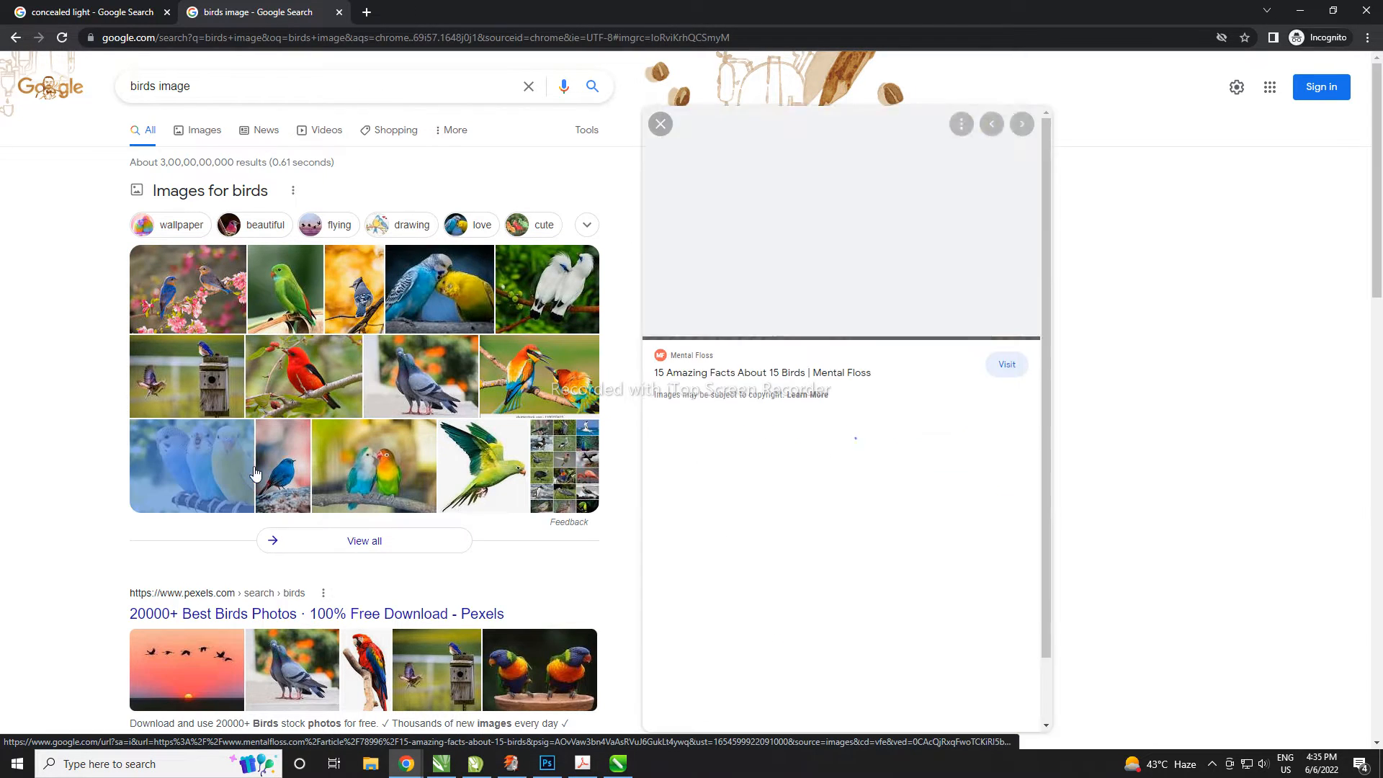
left_click(218, 129)
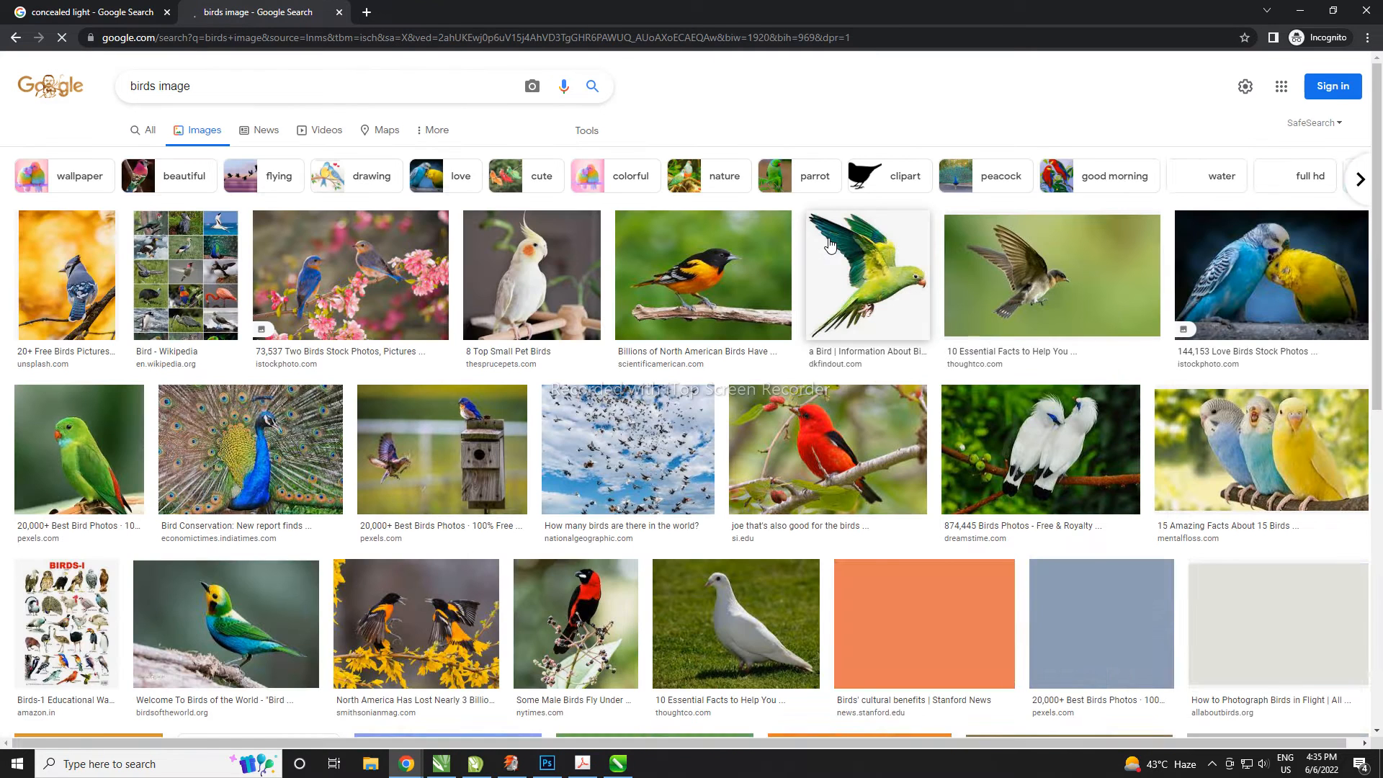
left_click(533, 260)
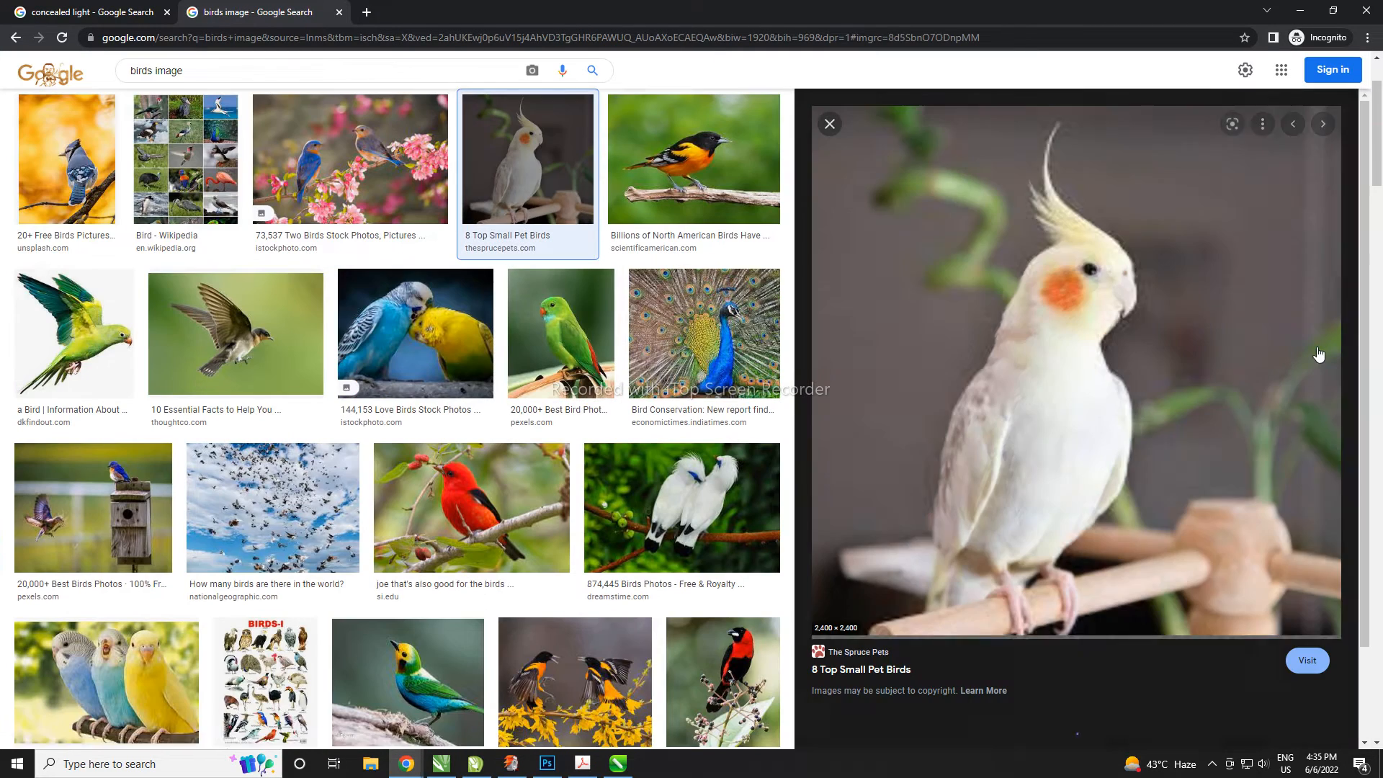
right_click(1061, 243)
left_click(1125, 409)
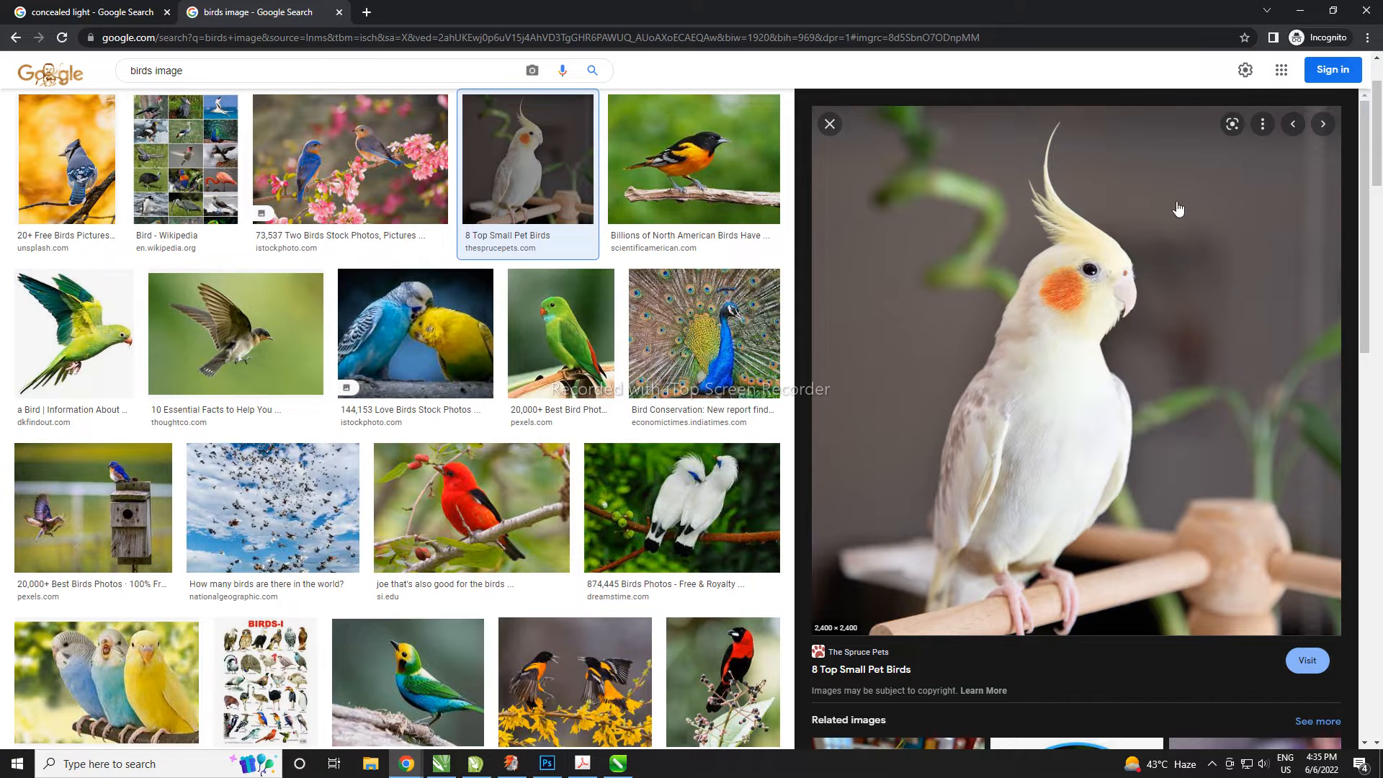
- Return to CorelDRAW, paste the cockatiel photo and shrink it about its centre to about 2.25 inches square
left_click(1300, 10)
scroll(786, 295, "down", 4)
key("ctrl+v")
scroll(866, 253, "down", 3)
left_click_drag(913, 525, 831, 389)
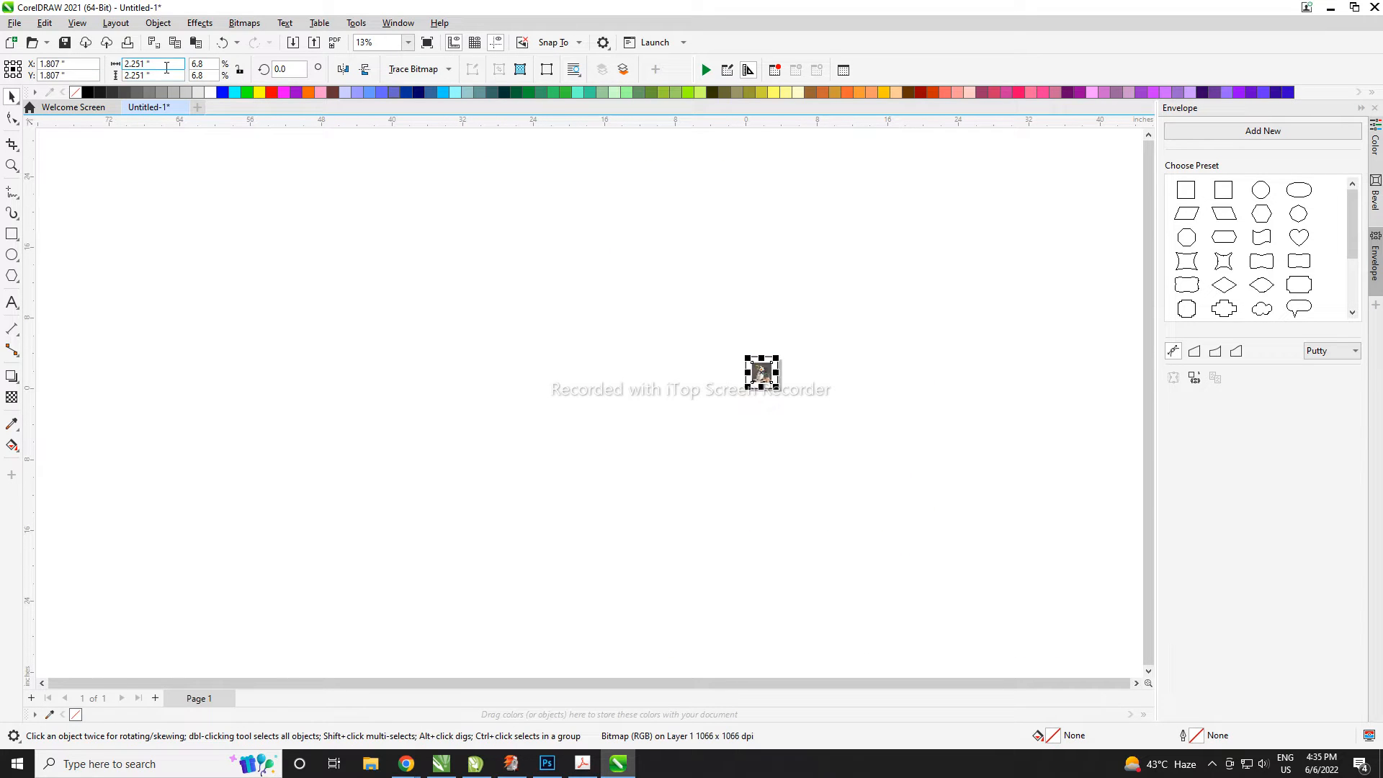
- Set the photo's size to 3.6 by 3.6 inches, and scale it down about its centre to about 3.13 inches
type(".6")
key("Tab")
type("3.6")
key("Return")
key("shift+F2")
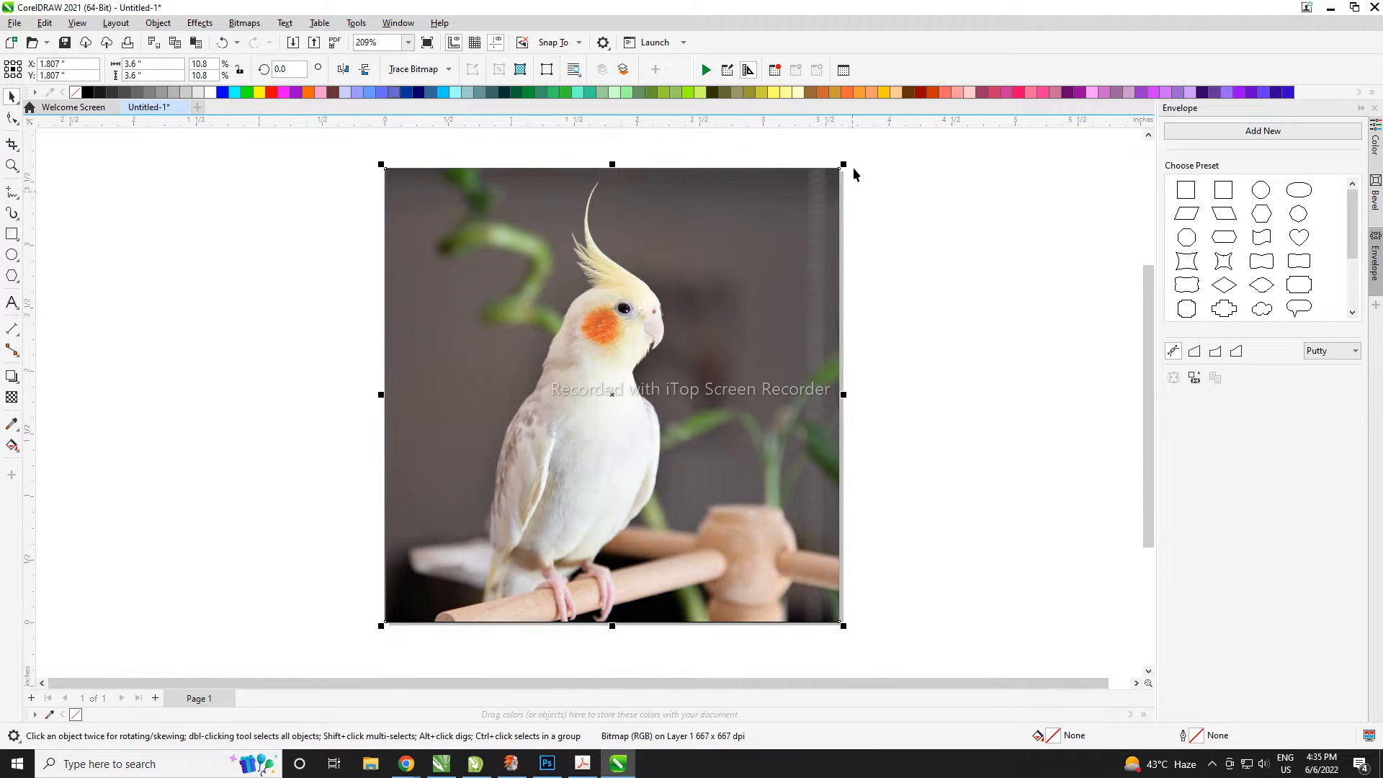
left_click_drag(843, 167, 720, 304)
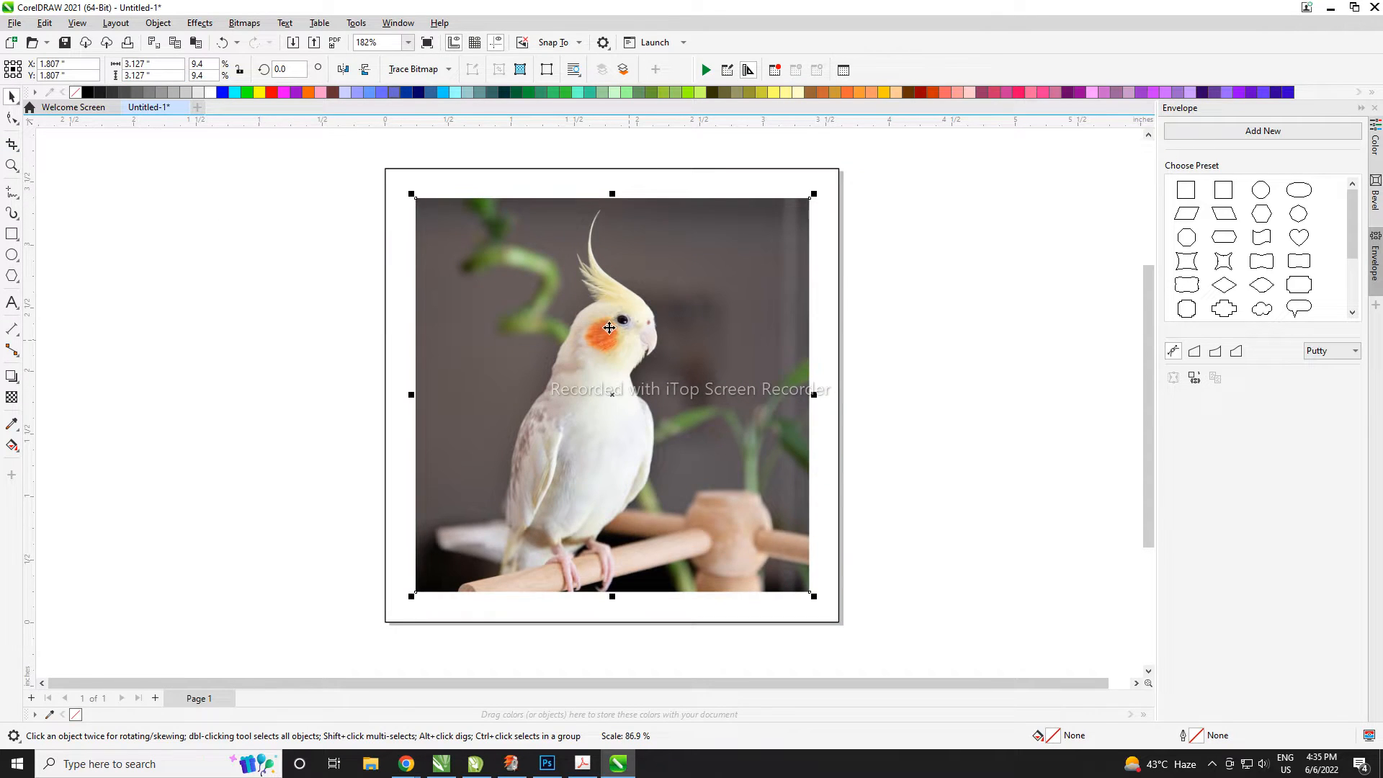
- Trace a zigzag of connected straight lines with the Freehand tool from the crest's base along its short back feathers
scroll(610, 338, "up", 5)
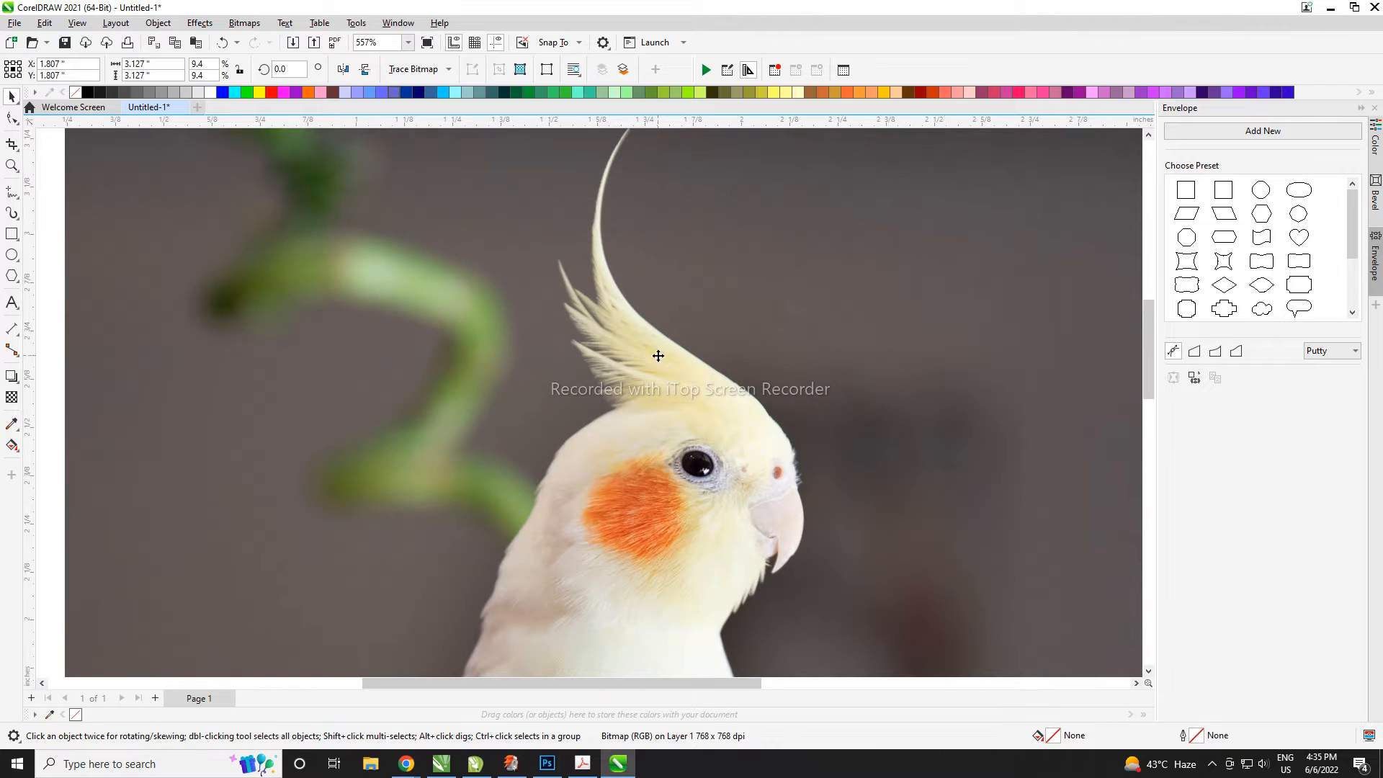
key("F5")
scroll(619, 378, "up", 4)
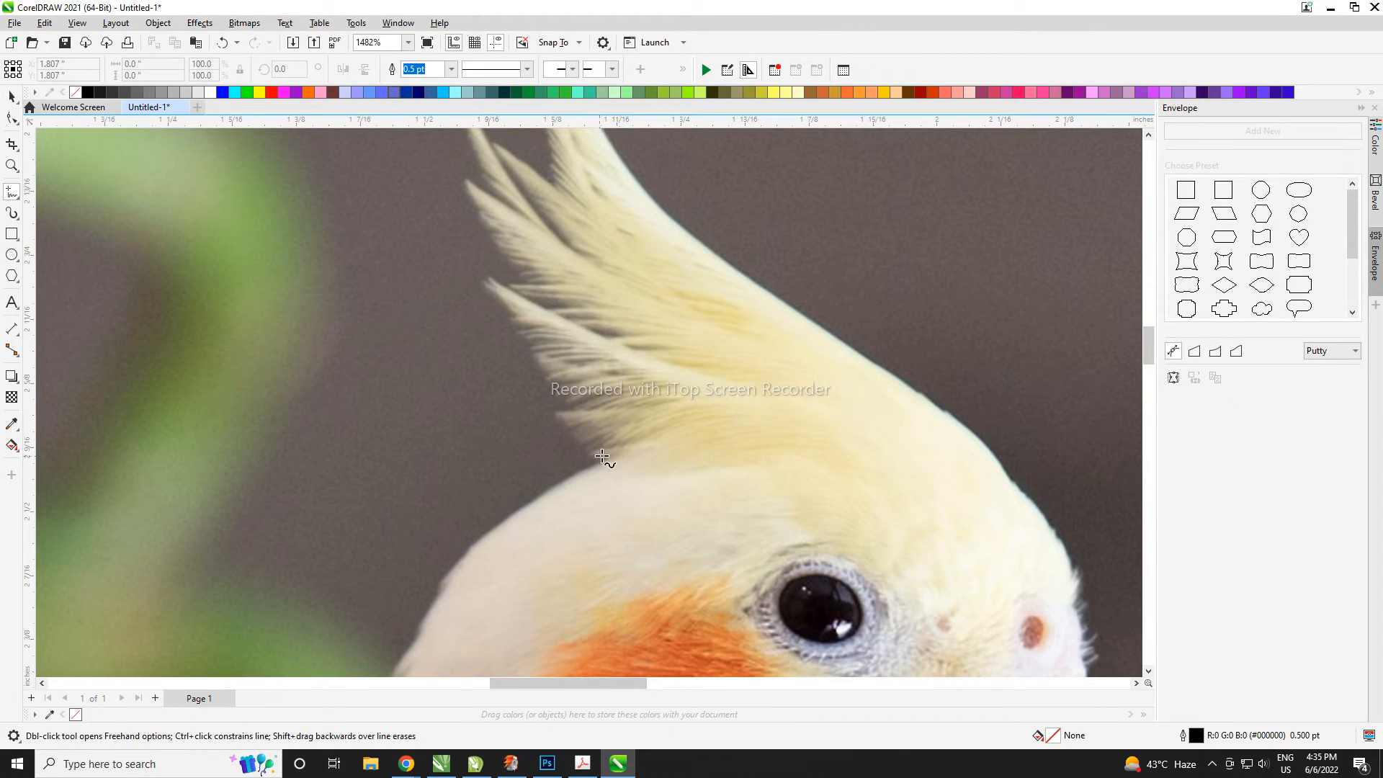
left_click(603, 462)
double_click(479, 270)
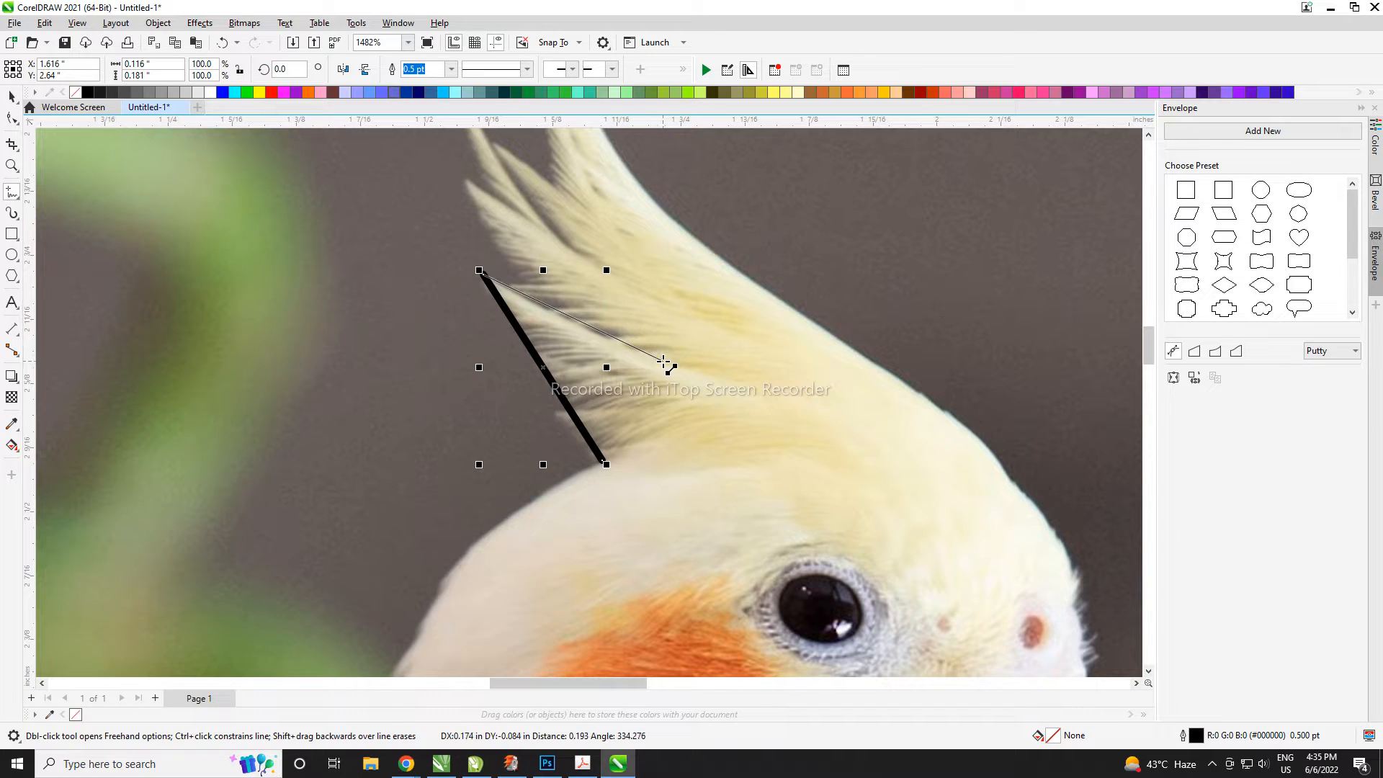
double_click(647, 354)
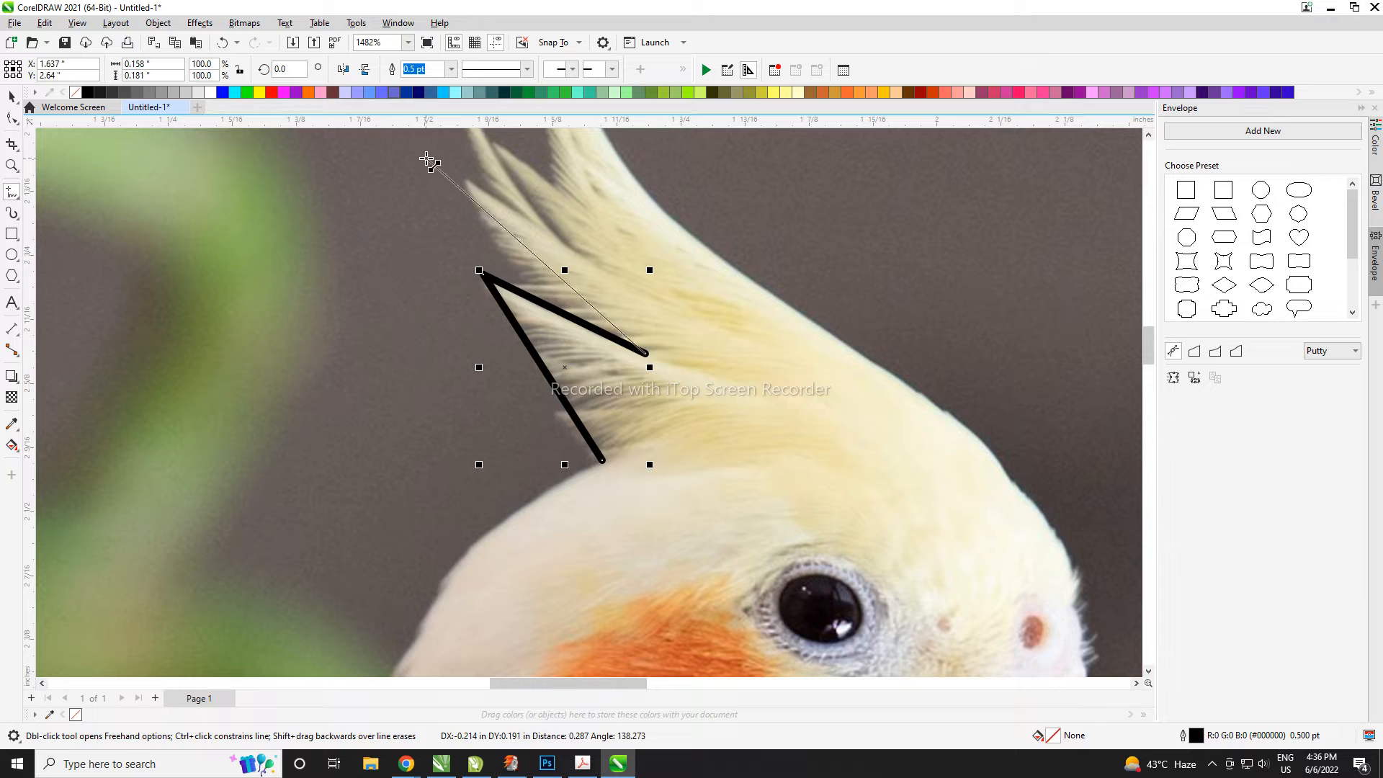
double_click(468, 185)
double_click(594, 263)
double_click(461, 180)
double_click(495, 143)
double_click(592, 207)
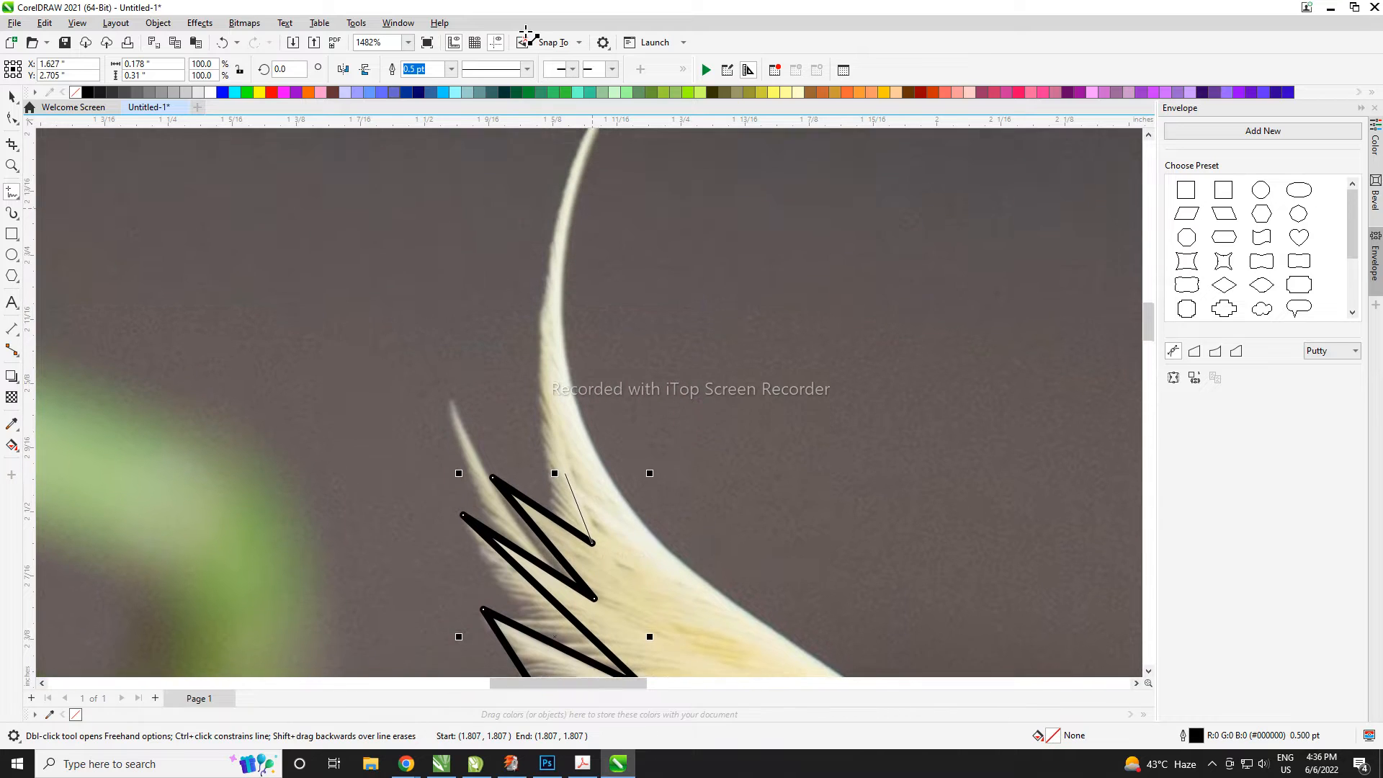
- Continue the outline over the long feather's tip and down the forehead to the beak, closing it at the crest's base
double_click(640, 143)
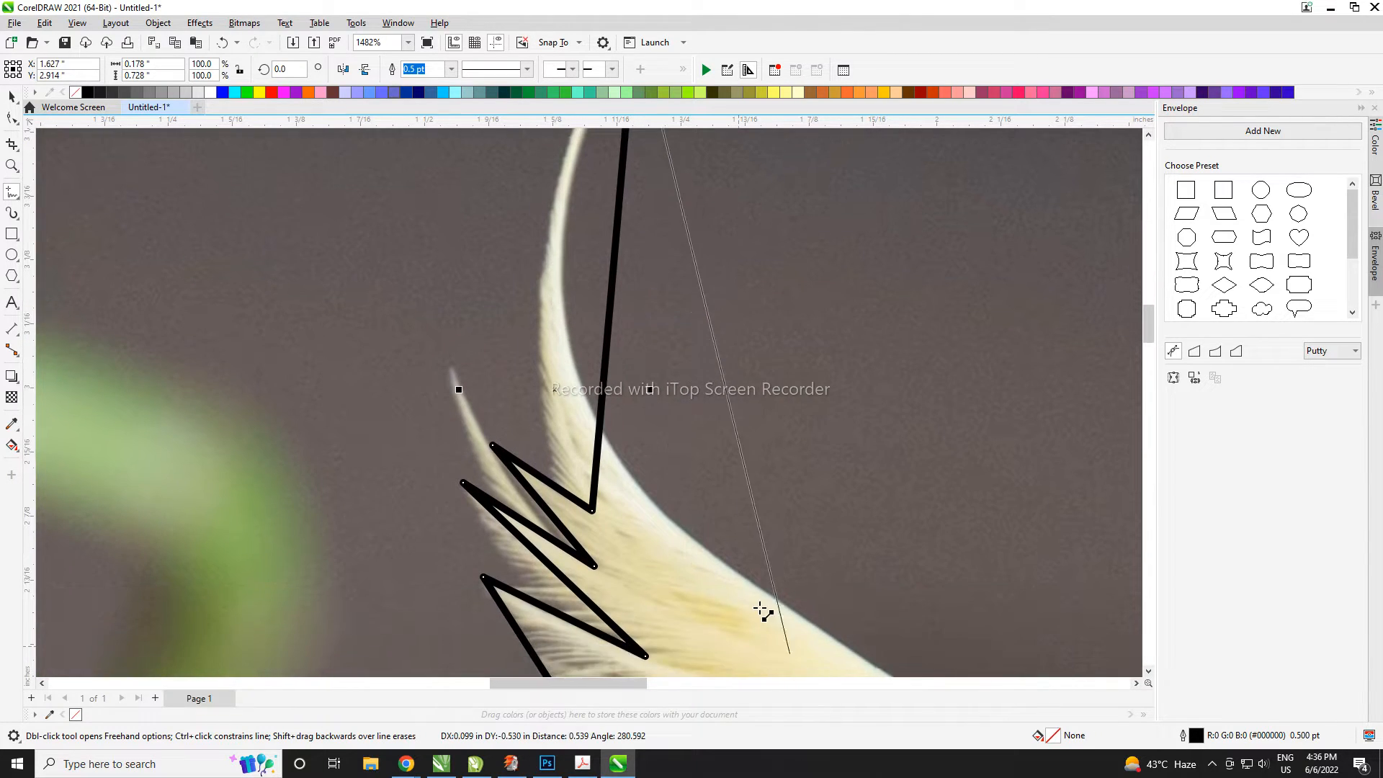
left_click(758, 588)
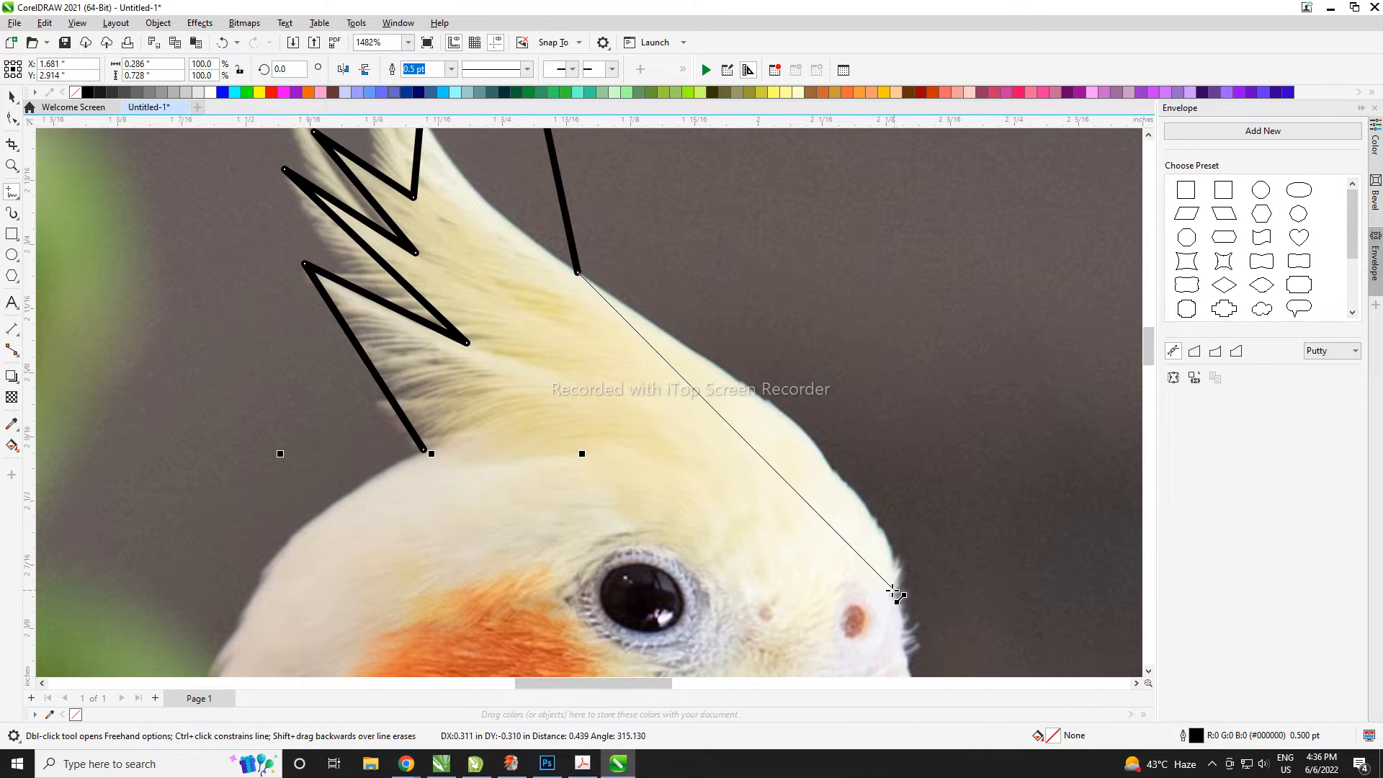
left_click(894, 596)
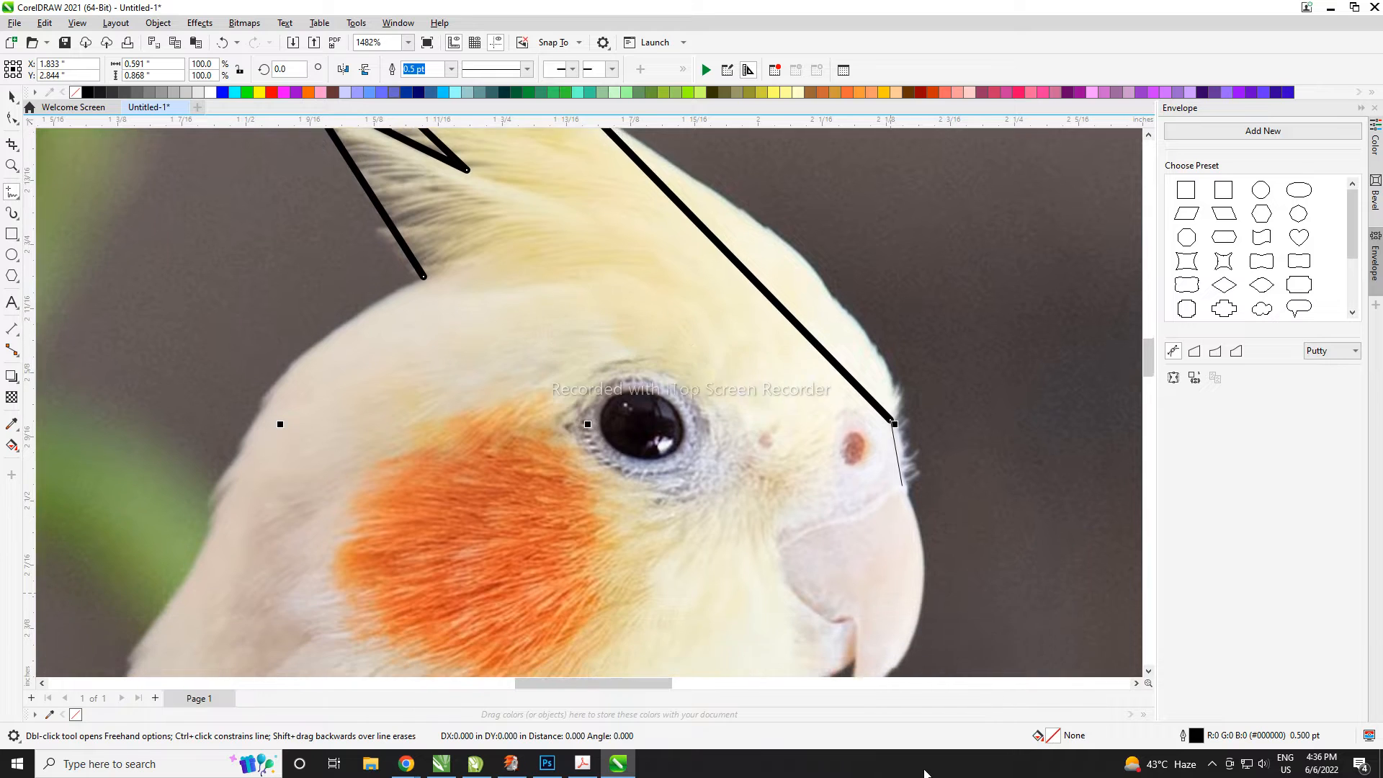
left_click(910, 386)
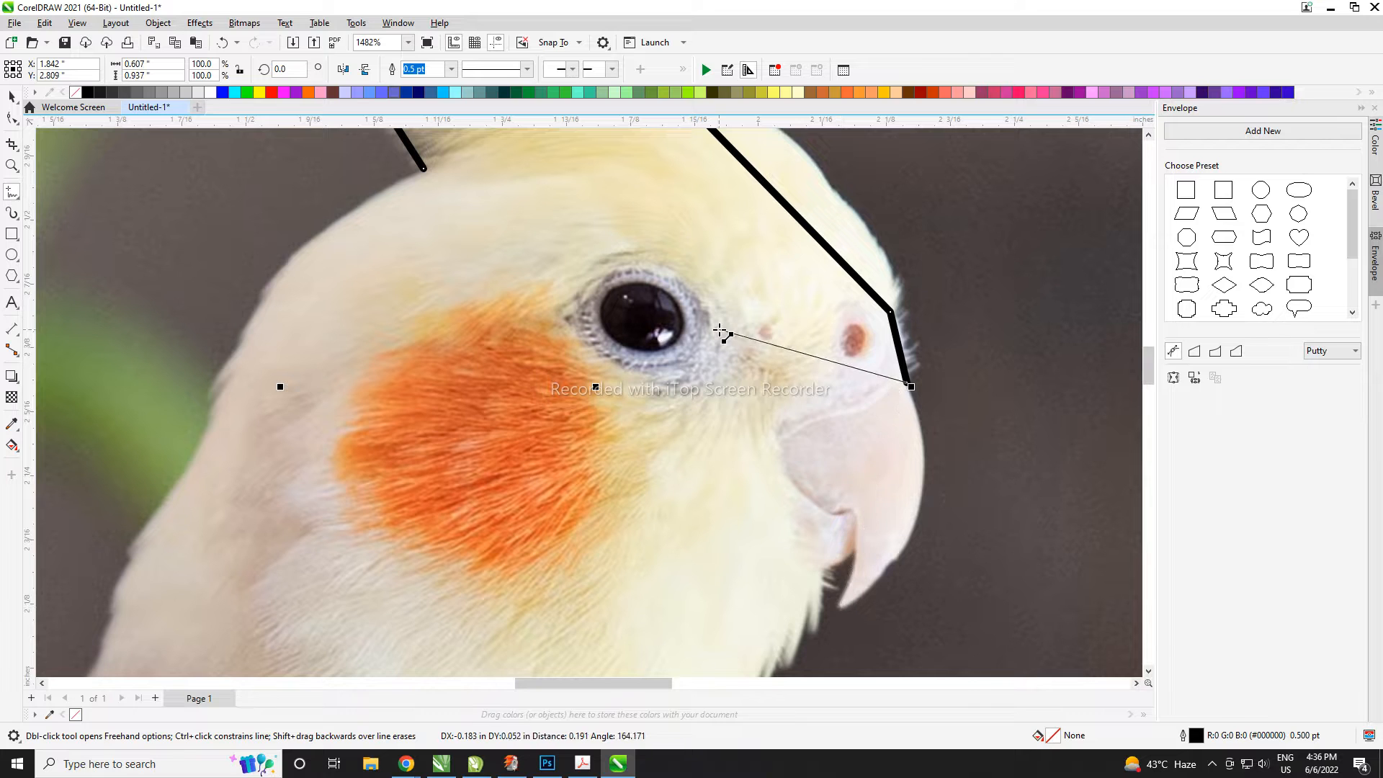
left_click(421, 168)
scroll(933, 569, "down", 3)
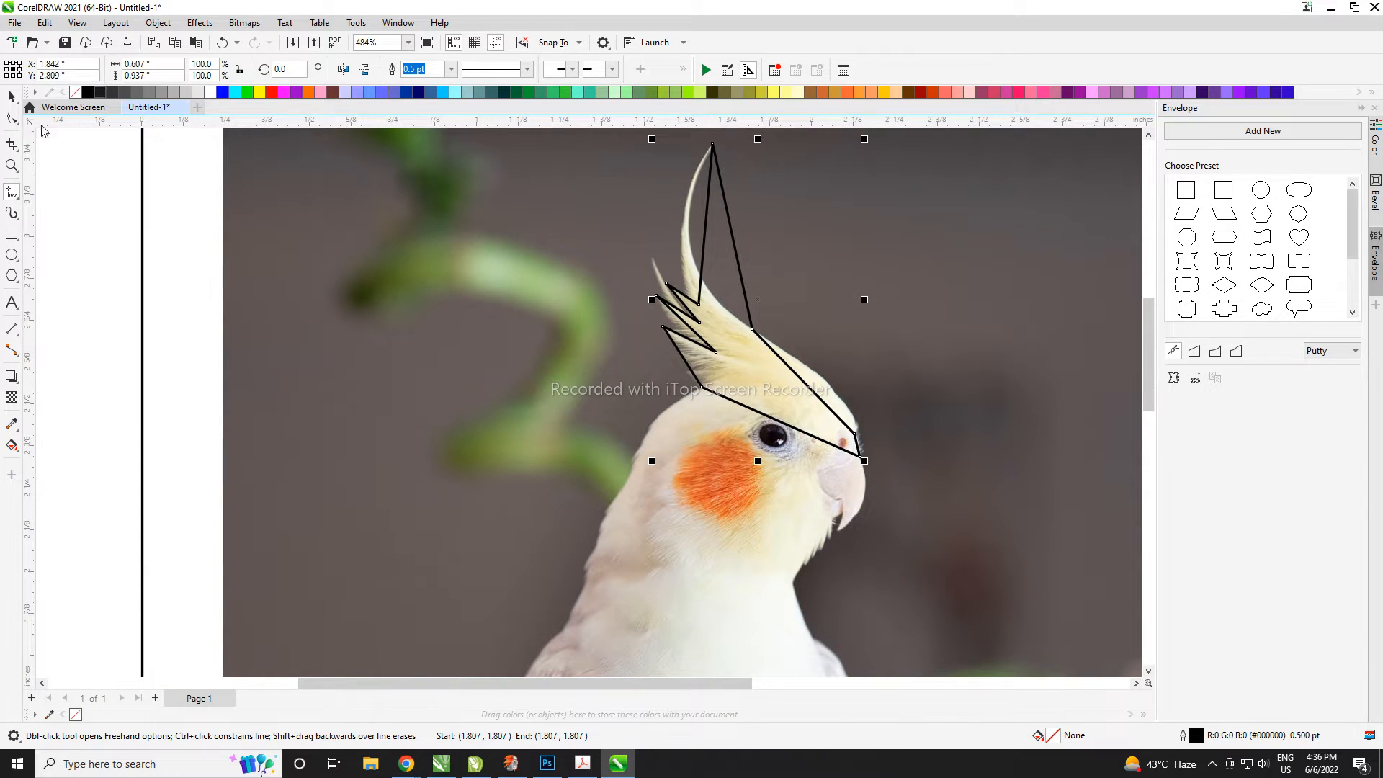
- Bend the outline's segments along the lowest crest feathers with the Shape tool to follow their edges
left_click(12, 118)
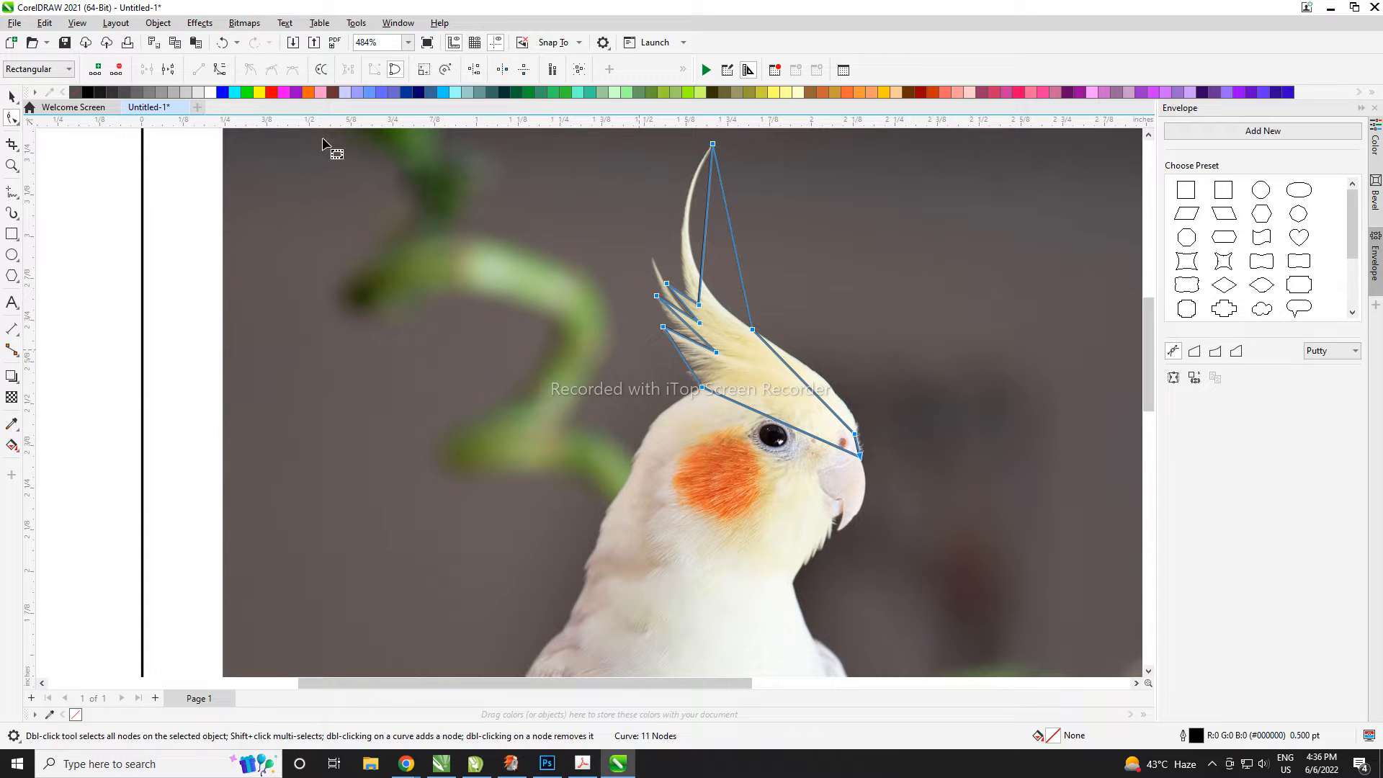
scroll(676, 193, "up", 3)
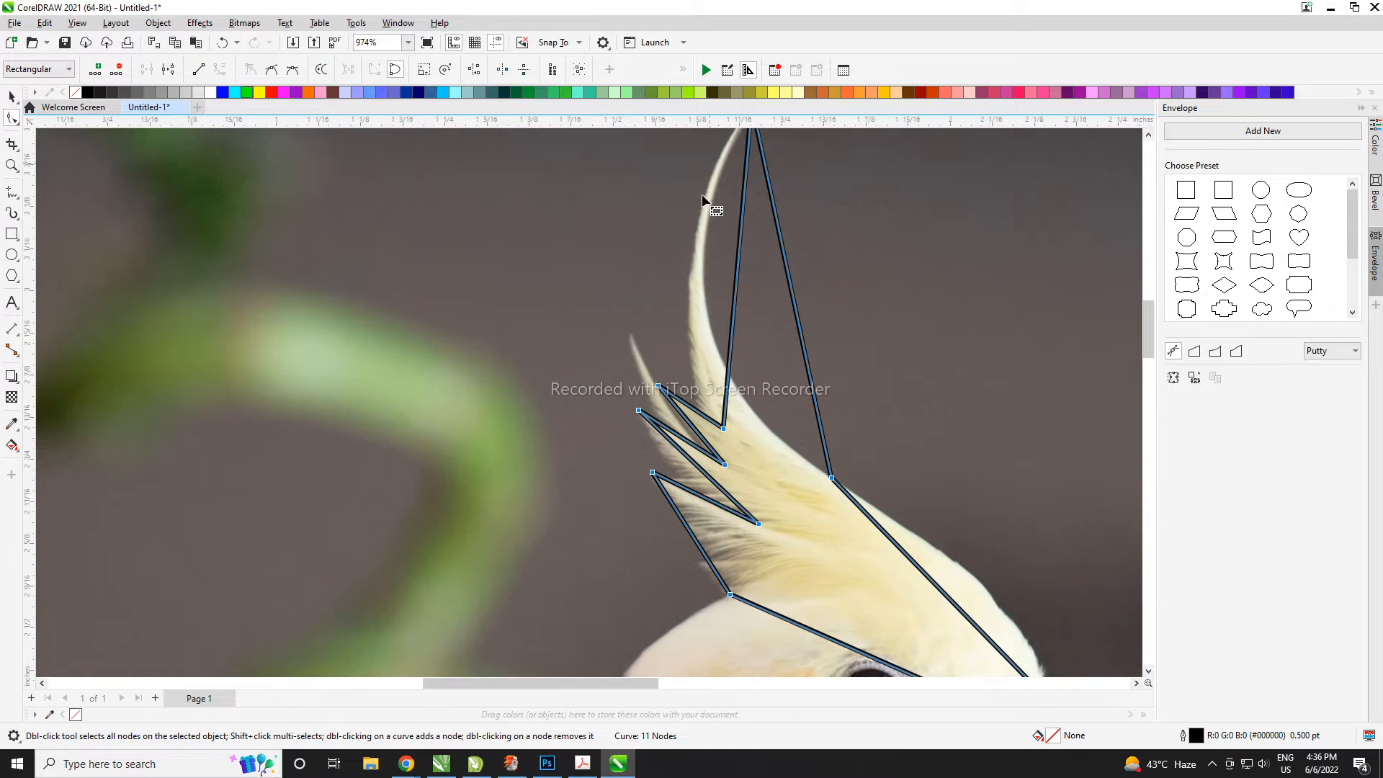
scroll(699, 497, "up", 2)
left_click_drag(680, 528, 674, 538)
scroll(673, 558, "down", 1)
scroll(687, 467, "up", 2)
left_click_drag(702, 463, 695, 471)
left_click_drag(698, 415, 671, 429)
- Curve the segments between the upper short crest feathers to match the feather edges
scroll(693, 293, "up", 2)
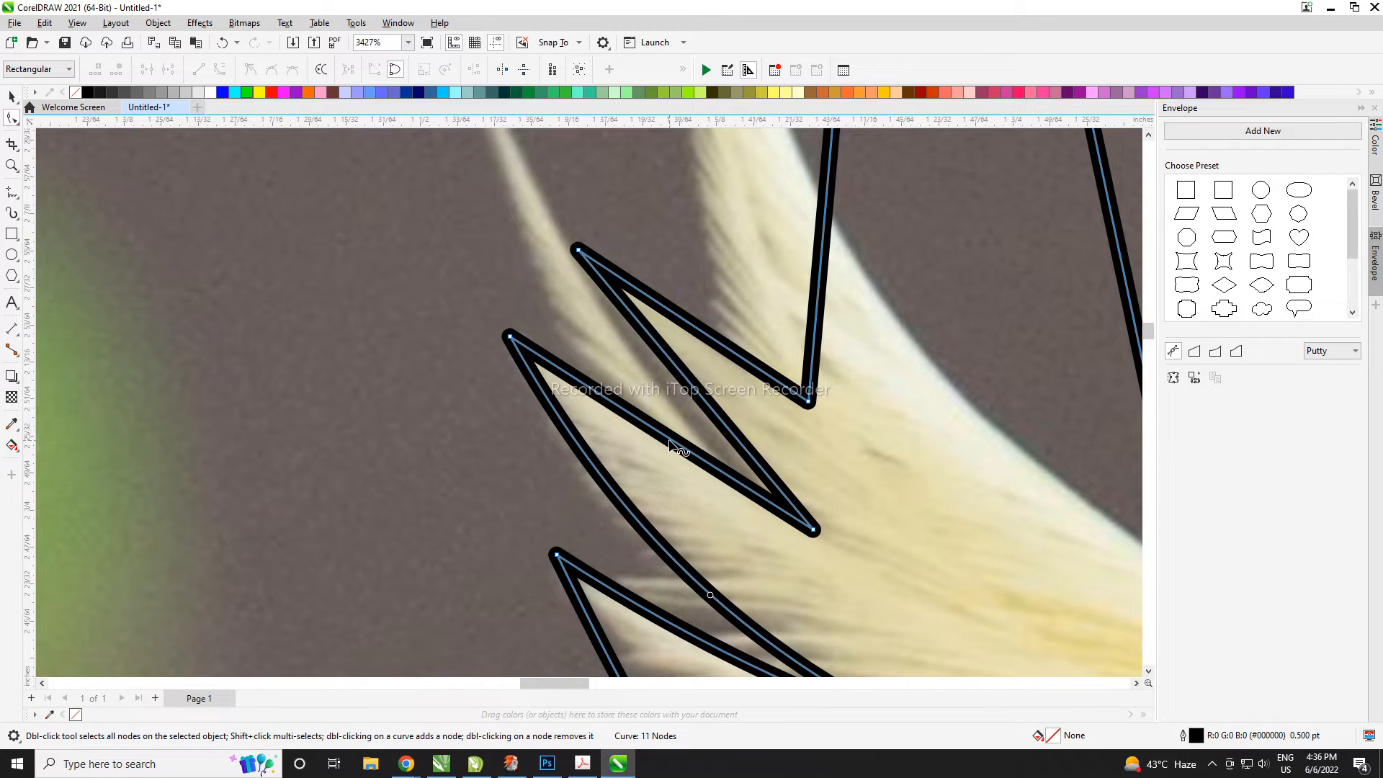
left_click(669, 445)
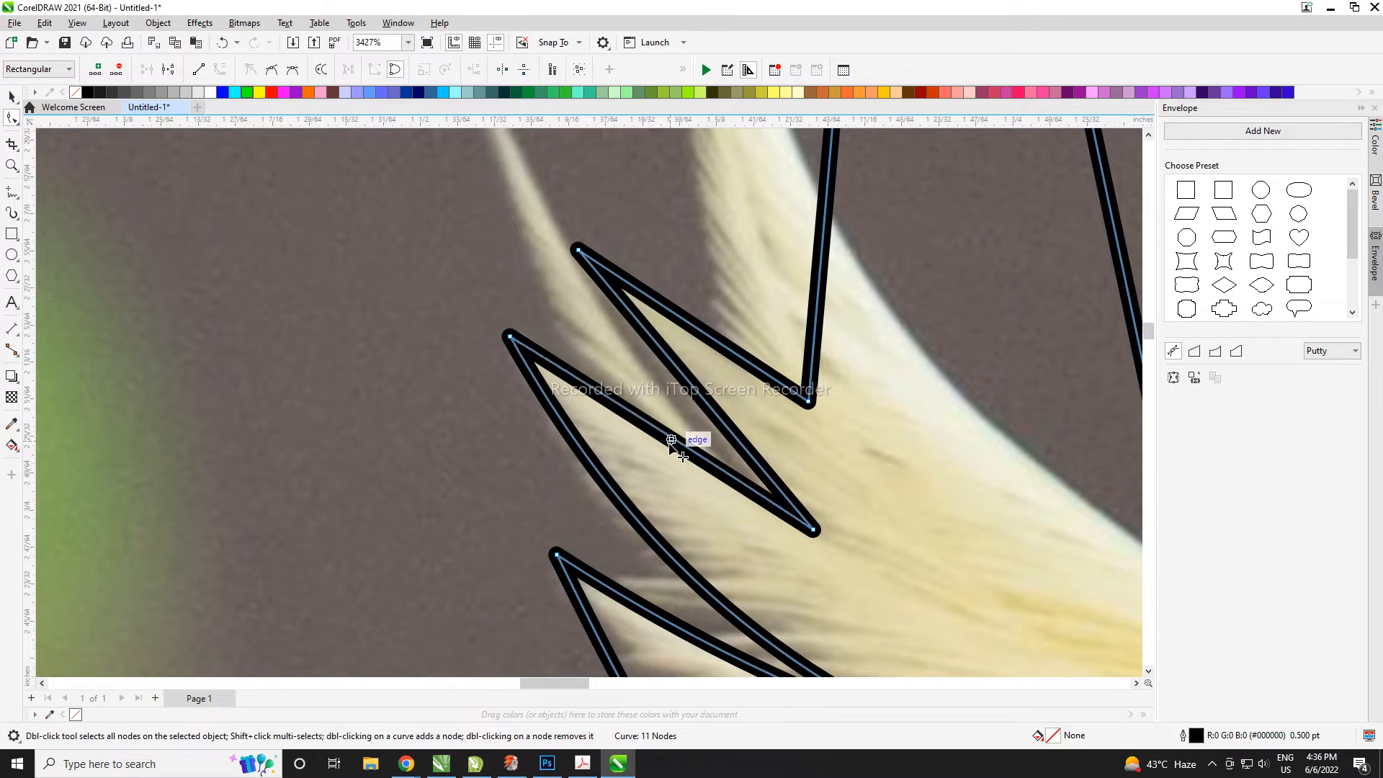
left_click(675, 387)
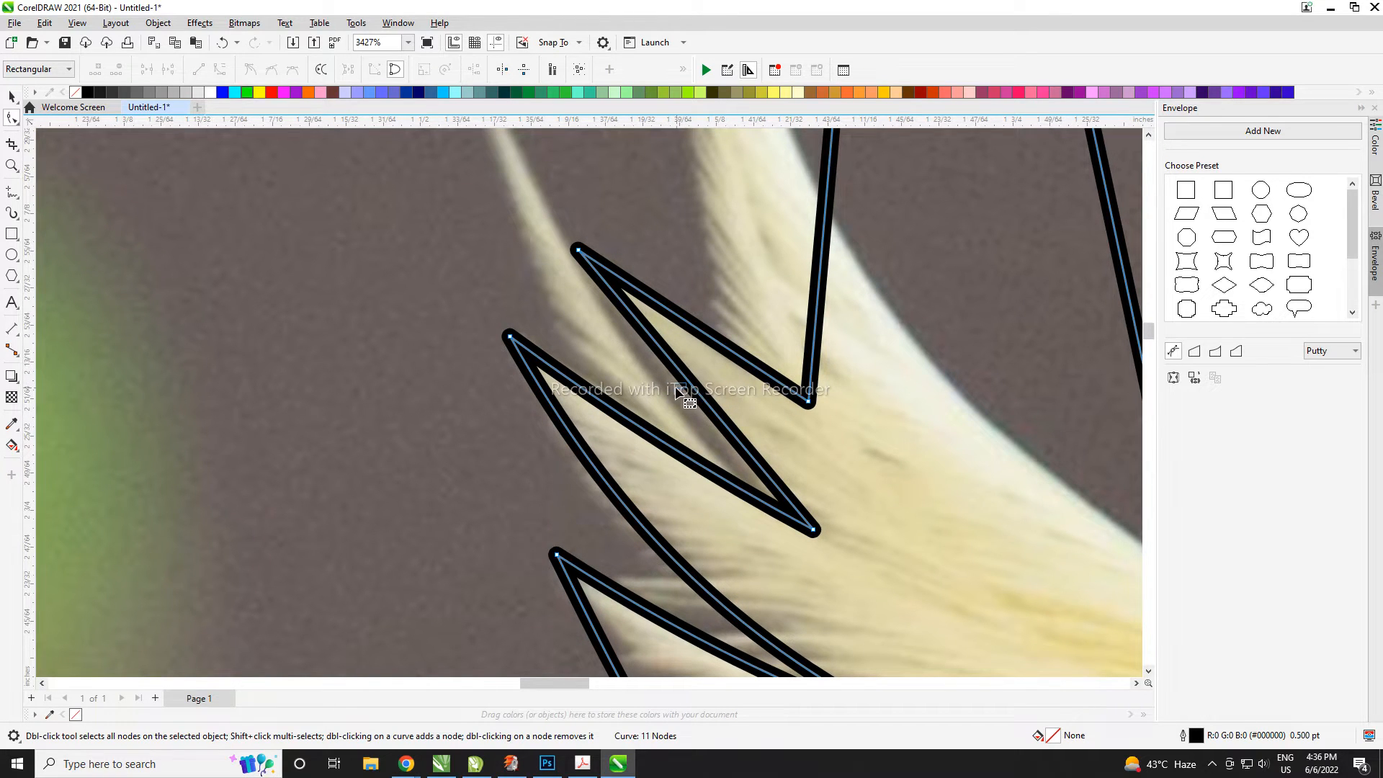
left_click_drag(692, 386, 679, 386)
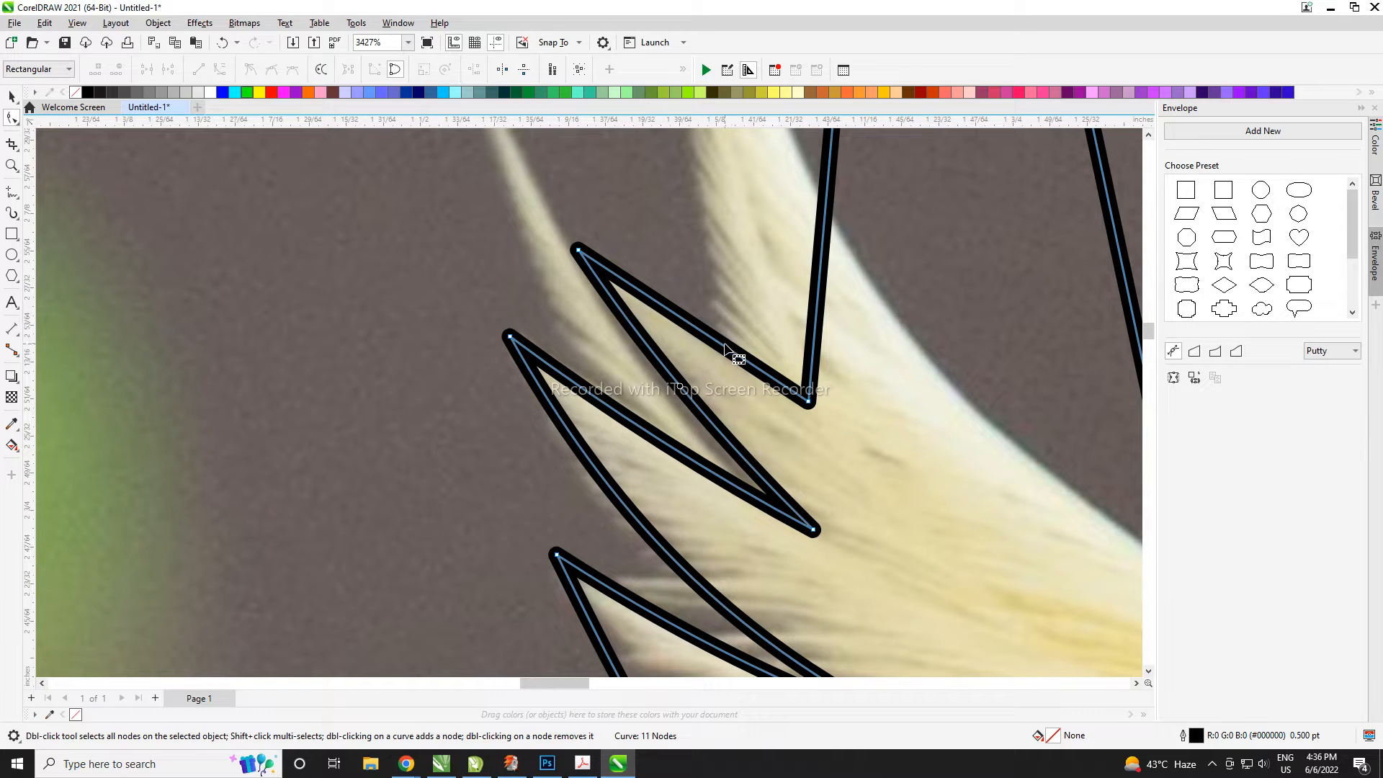
- Curve the outline's segment along the back edge of the long crest feather from its tip to its base
scroll(688, 509, "down", 3)
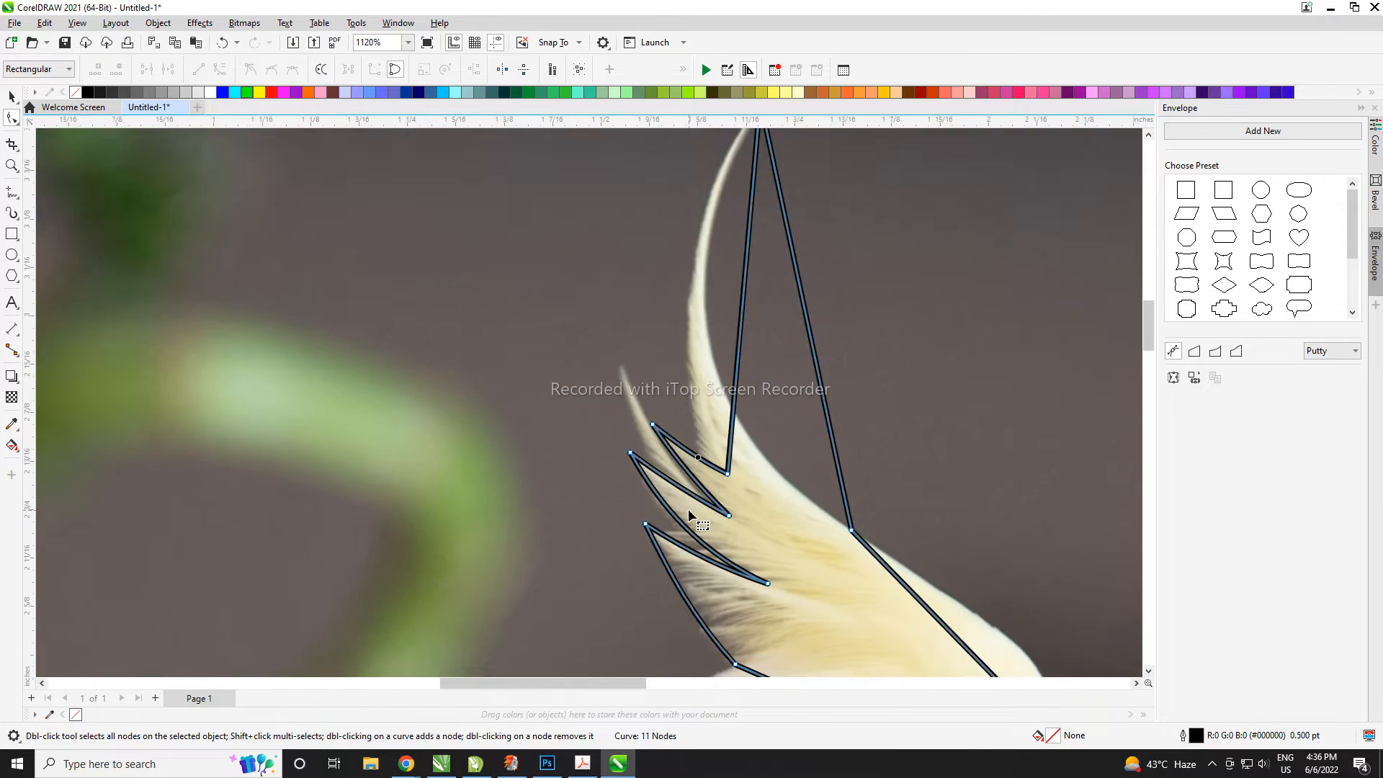
scroll(718, 284, "down", 1)
scroll(725, 380, "up", 2)
left_click_drag(742, 375, 672, 369)
scroll(716, 280, "down", 1)
left_click_drag(730, 637, 693, 551)
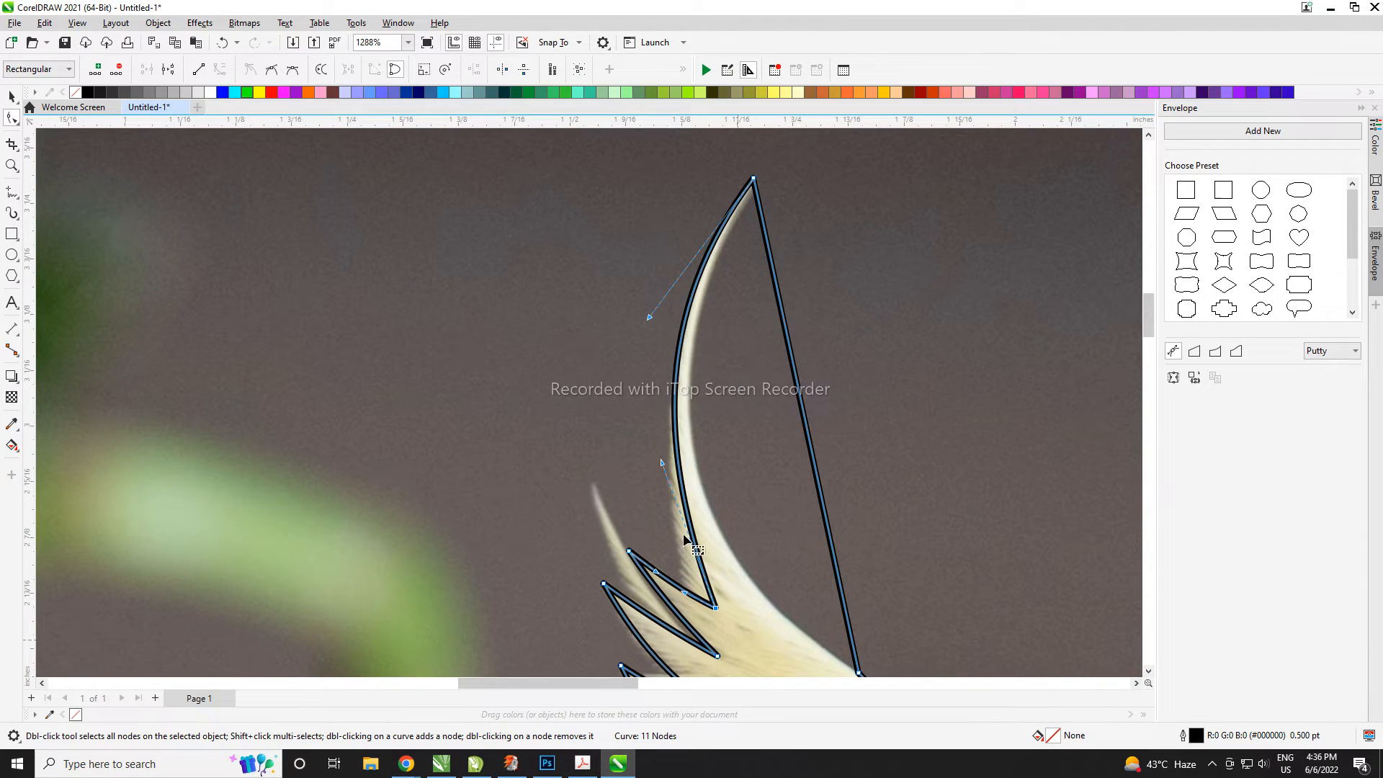
- Refine the long crest feather's back edge and curve the straight segment along its front edge to match the photo
left_click_drag(662, 463, 651, 546)
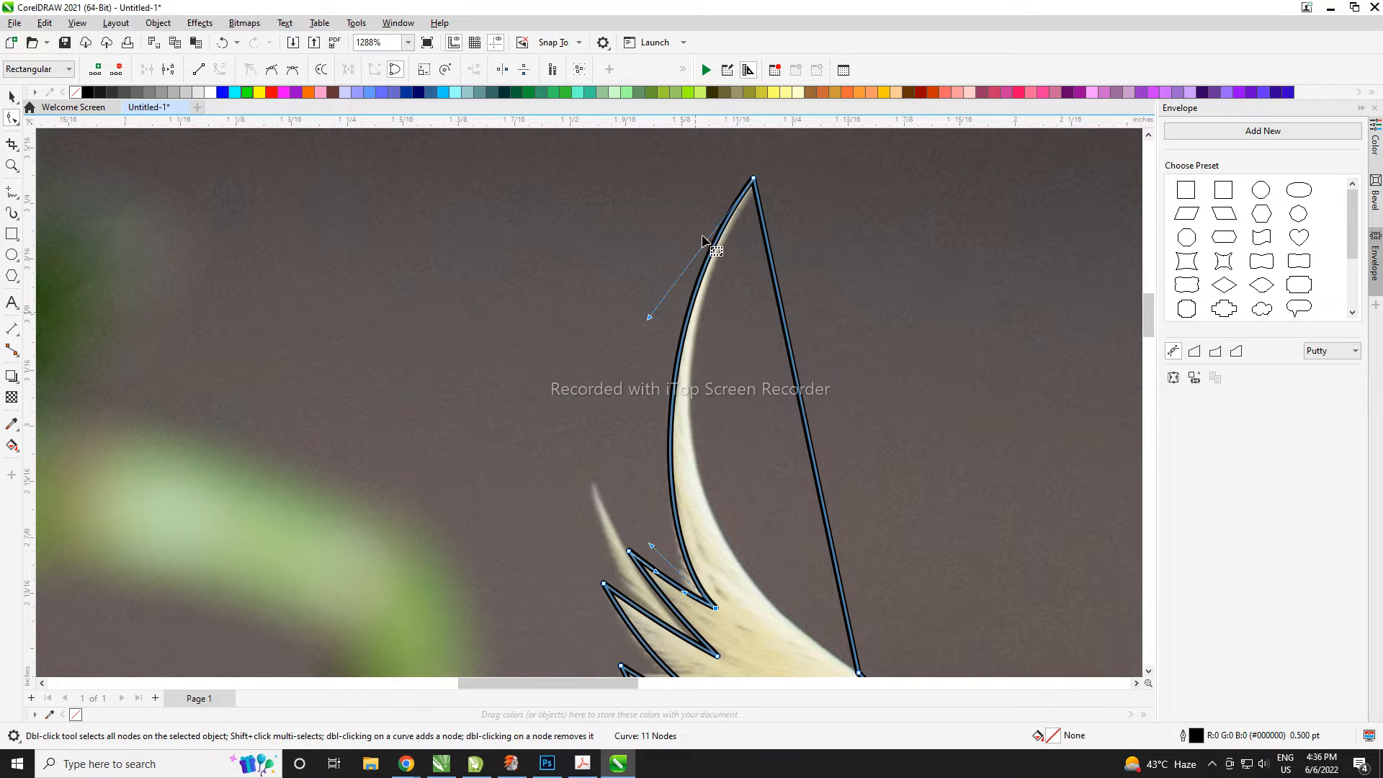
left_click_drag(648, 319, 647, 307)
left_click_drag(789, 344, 677, 369)
left_click_drag(820, 517, 706, 585)
left_click_drag(627, 420, 623, 411)
- Curve the outline's segment from the long feather's base over the forehead and adjust its handles to follow the head
scroll(603, 241, "down", 3)
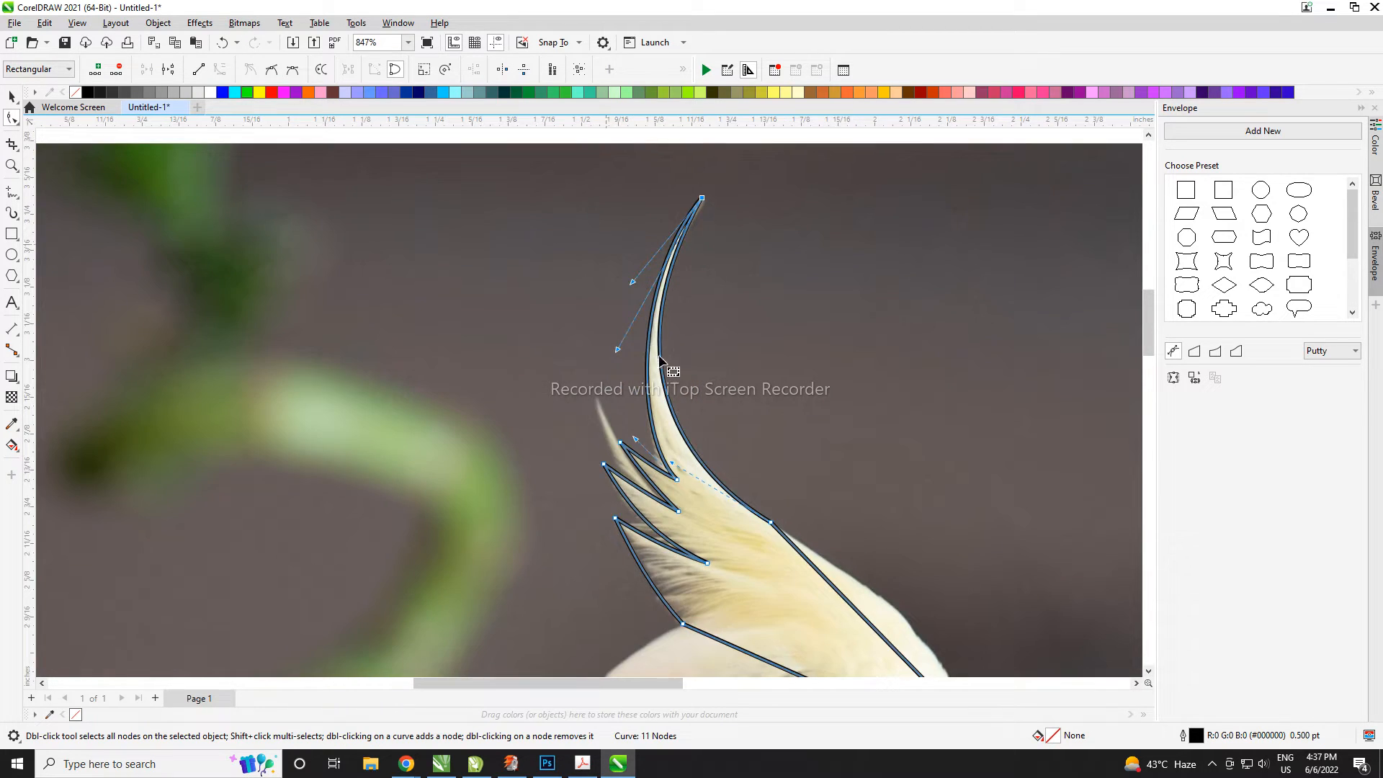
scroll(633, 328, "down", 2)
scroll(882, 574, "up", 3)
scroll(881, 582, "up", 2)
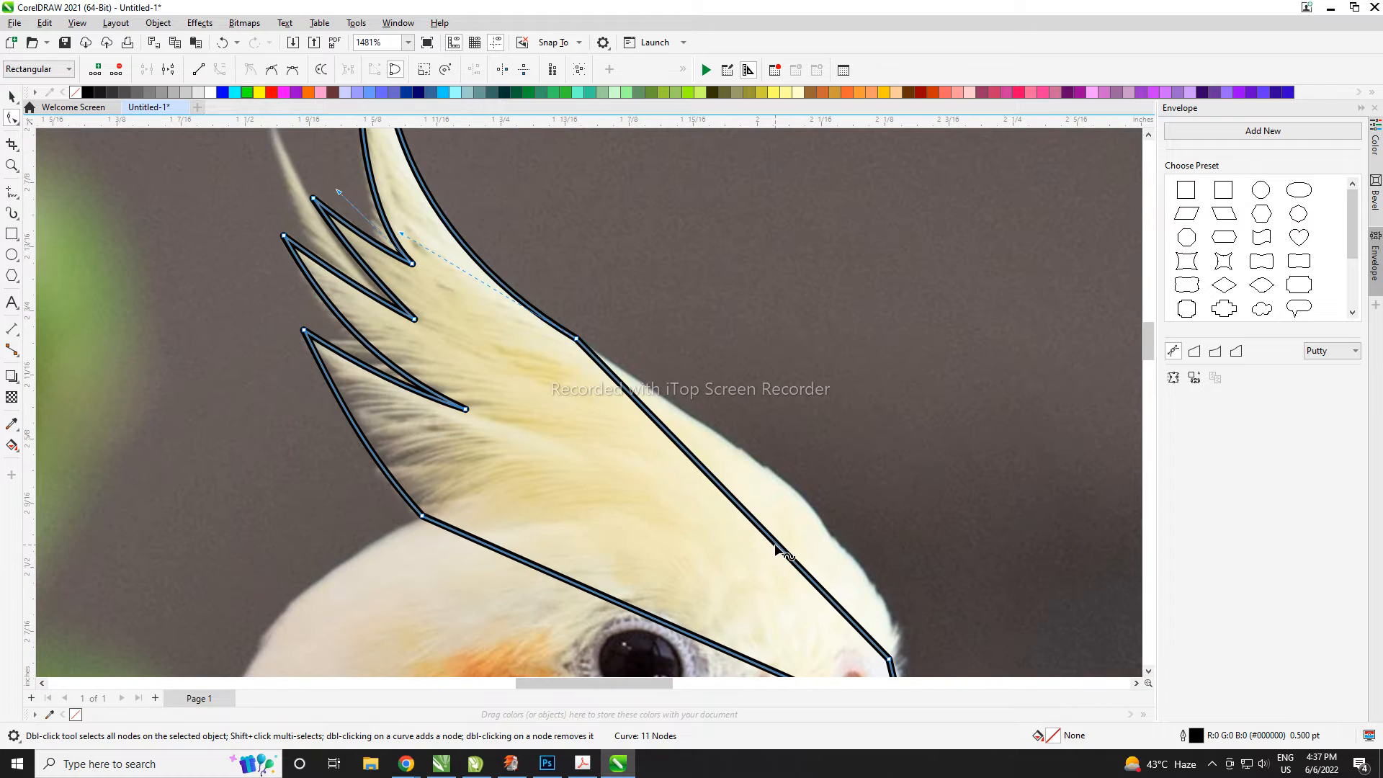
left_click_drag(775, 544, 816, 514)
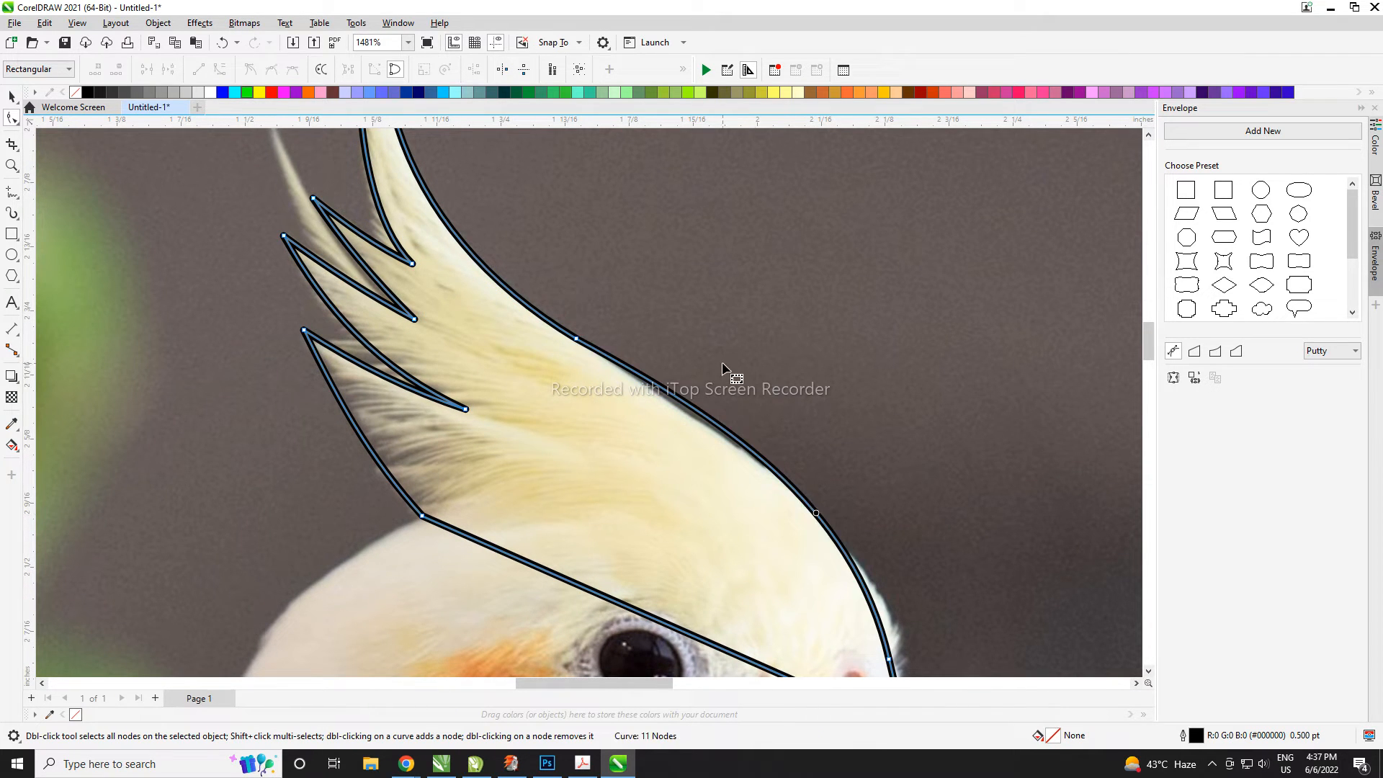
scroll(721, 362, "down", 1)
left_click_drag(906, 634, 906, 633)
left_click_drag(842, 494, 899, 545)
left_click(724, 400)
left_click_drag(898, 545, 880, 525)
scroll(774, 402, "down", 1)
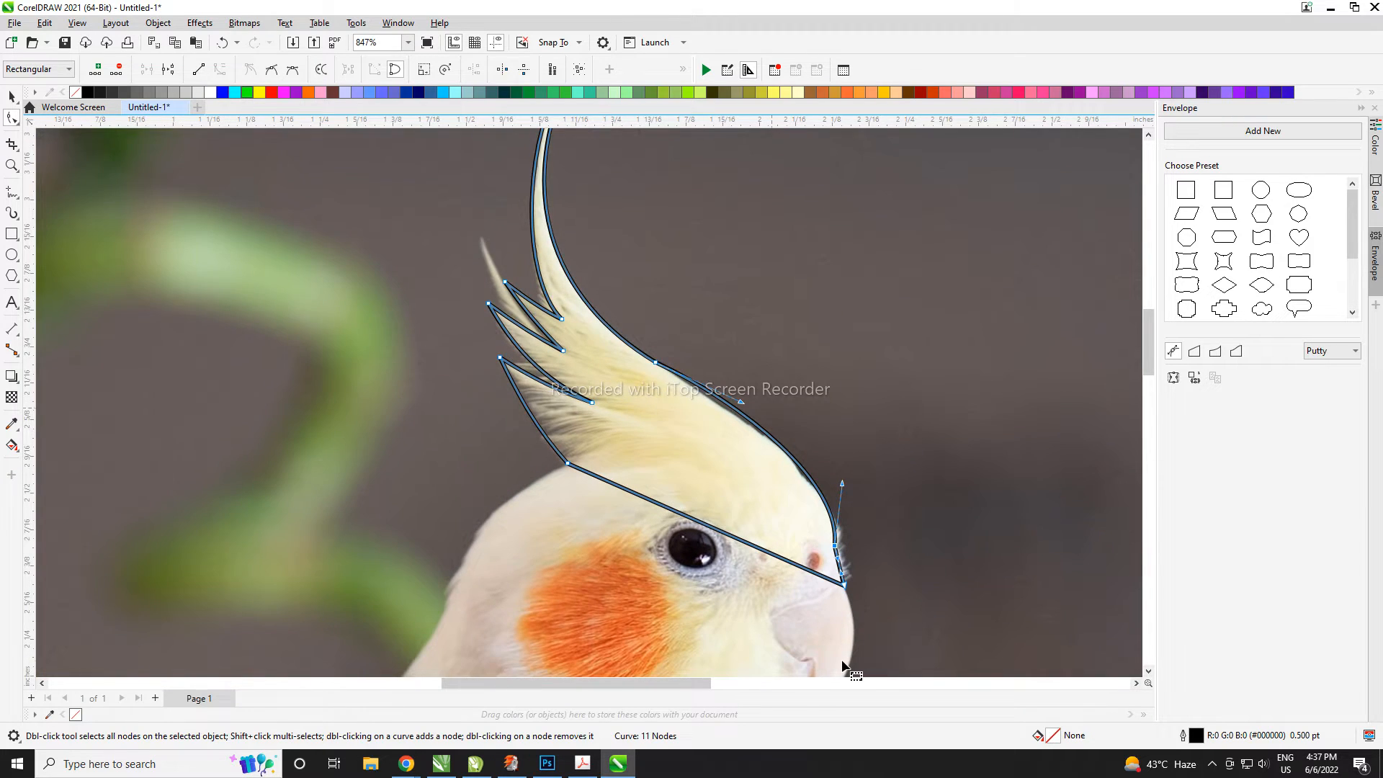
- Bend the outline's closing segment upward into an arc across the top of the head, from the crest's base to the beak
scroll(841, 659, "up", 1)
scroll(843, 518, "up", 1)
scroll(819, 492, "down", 1)
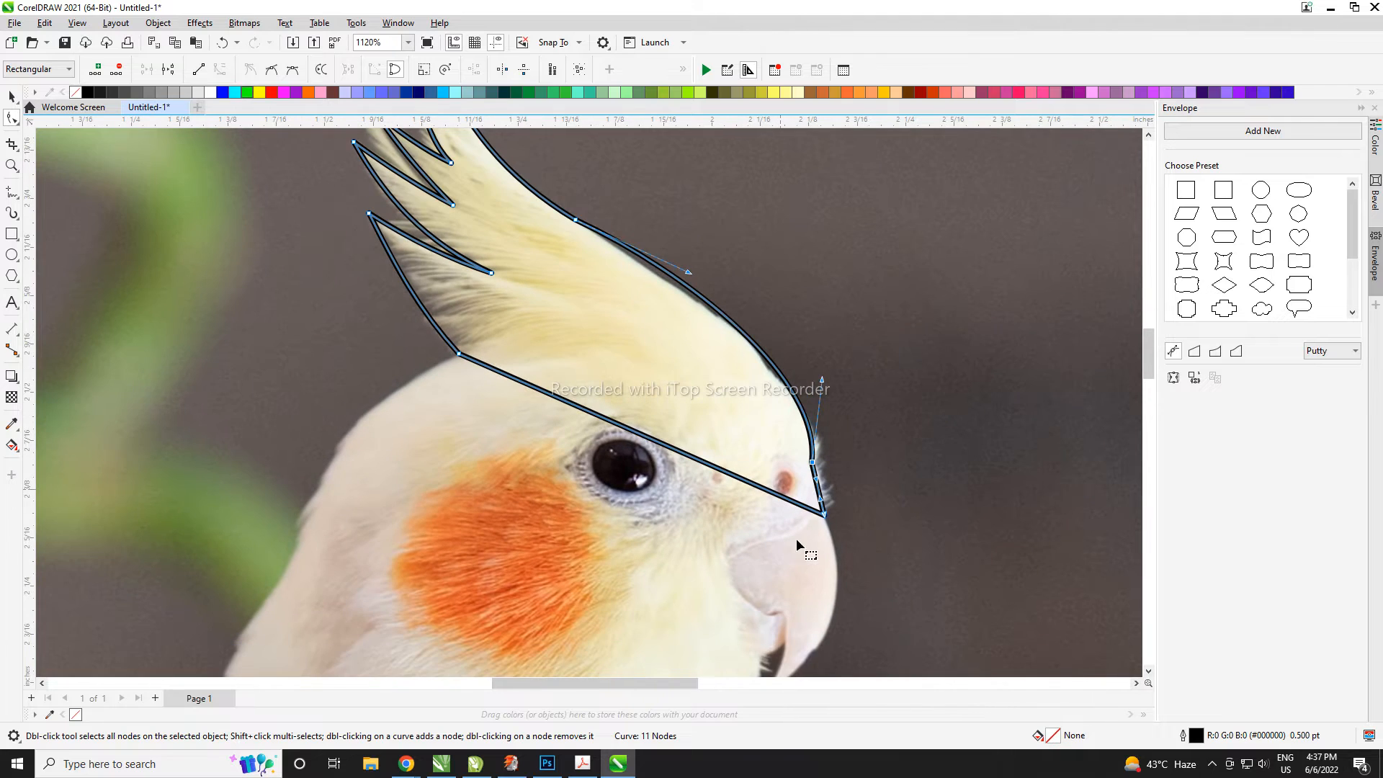
scroll(741, 393, "down", 1)
left_click_drag(625, 415, 643, 323)
scroll(837, 602, "down", 2)
scroll(693, 350, "up", 2)
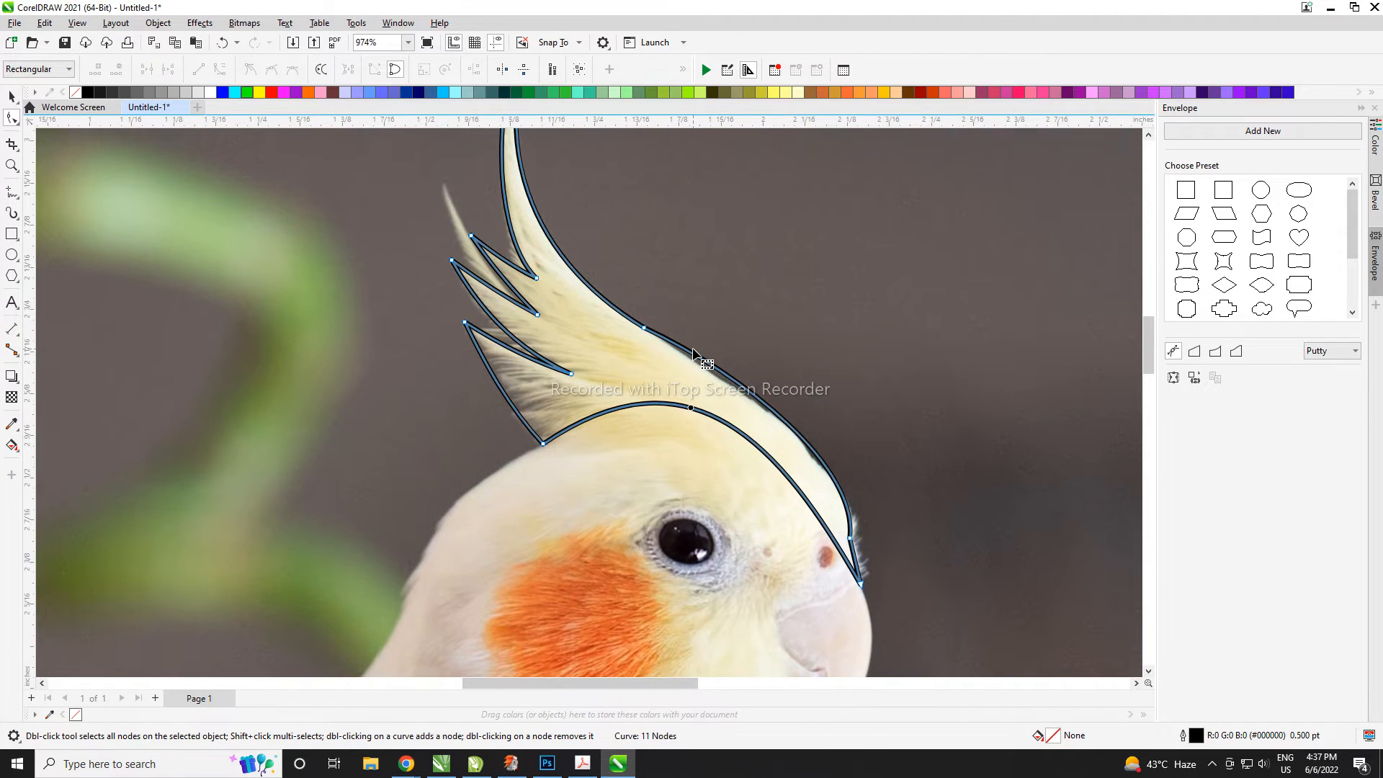
- Delete the extra node just above the beak and reshape the resulting forehead curve to follow the head's edge
double_click(848, 534)
left_click_drag(689, 386, 693, 388)
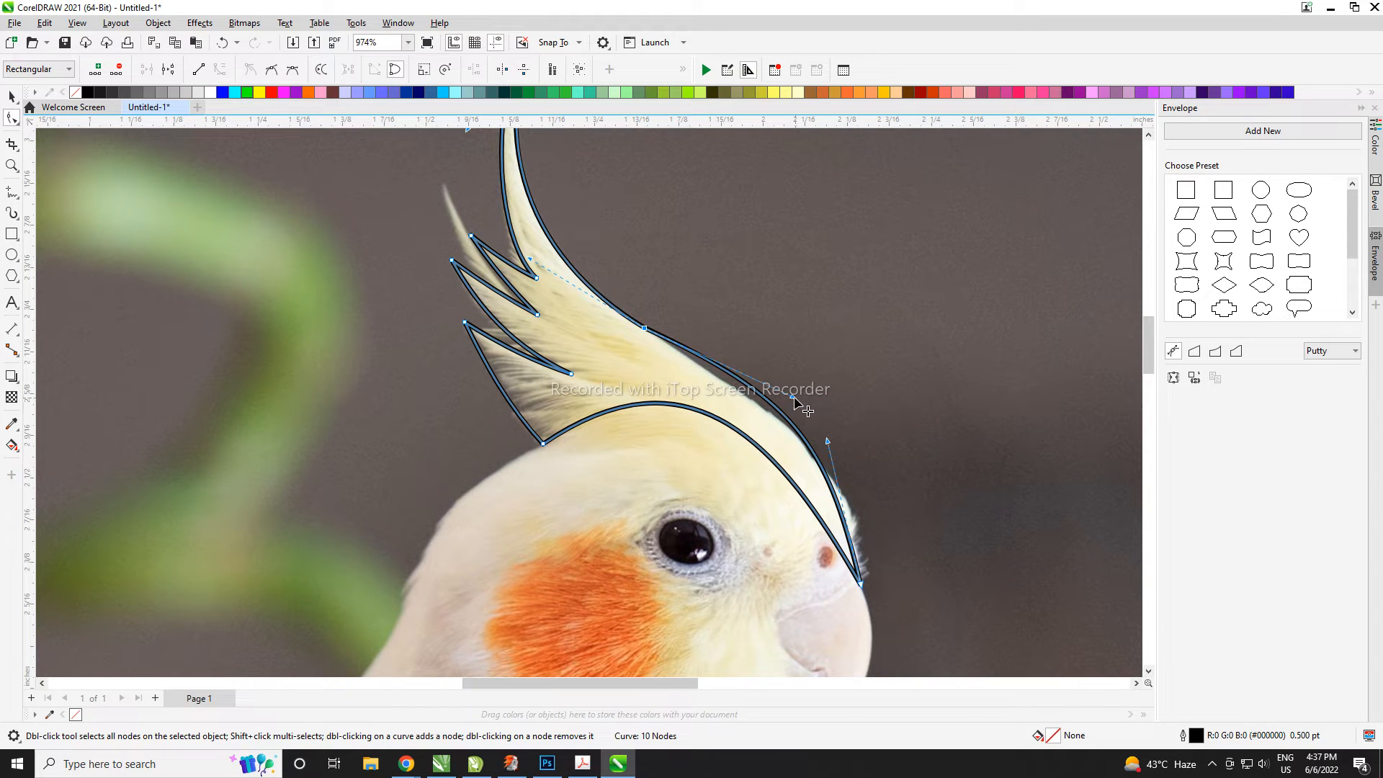
mouse_move(795, 400)
left_mouse_down()
mouse_move(852, 487)
mouse_move(797, 413)
left_mouse_up()
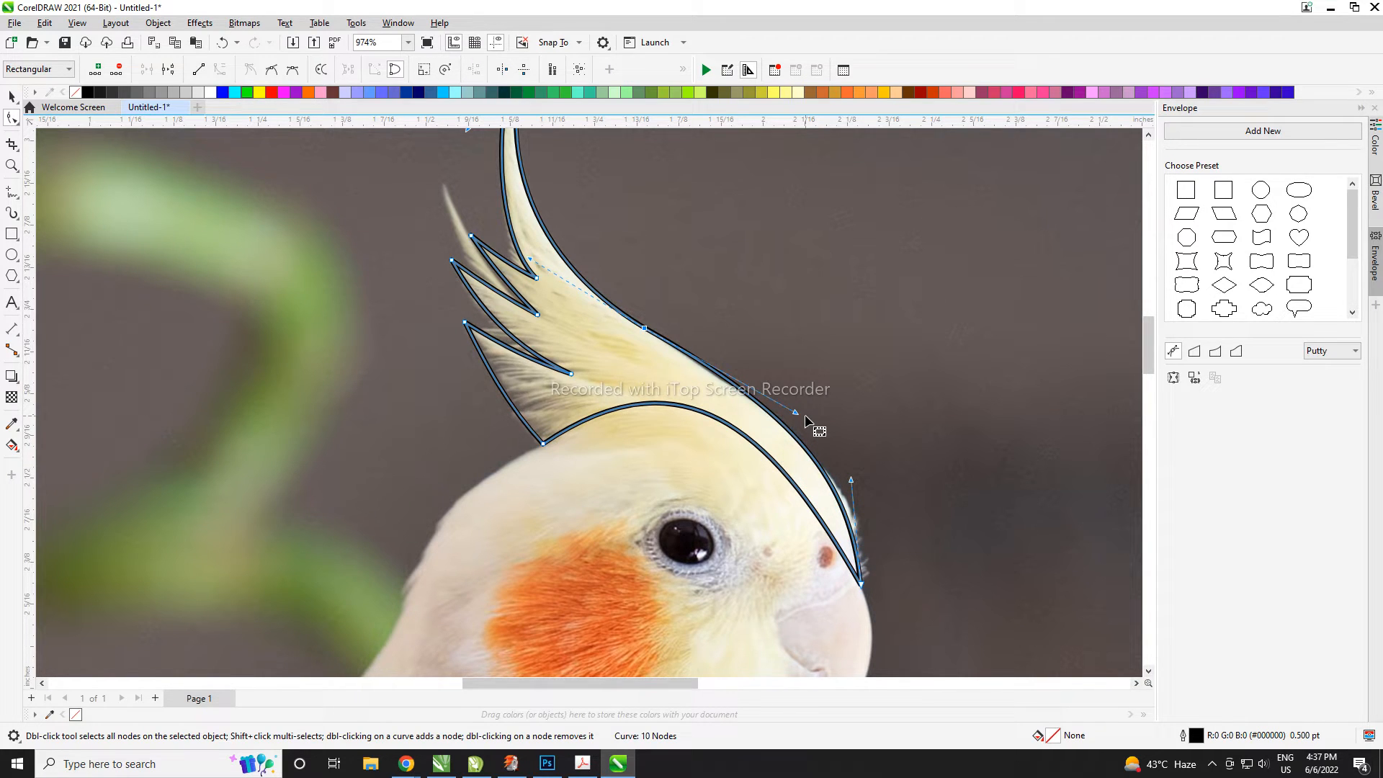
scroll(805, 508, "up", 2)
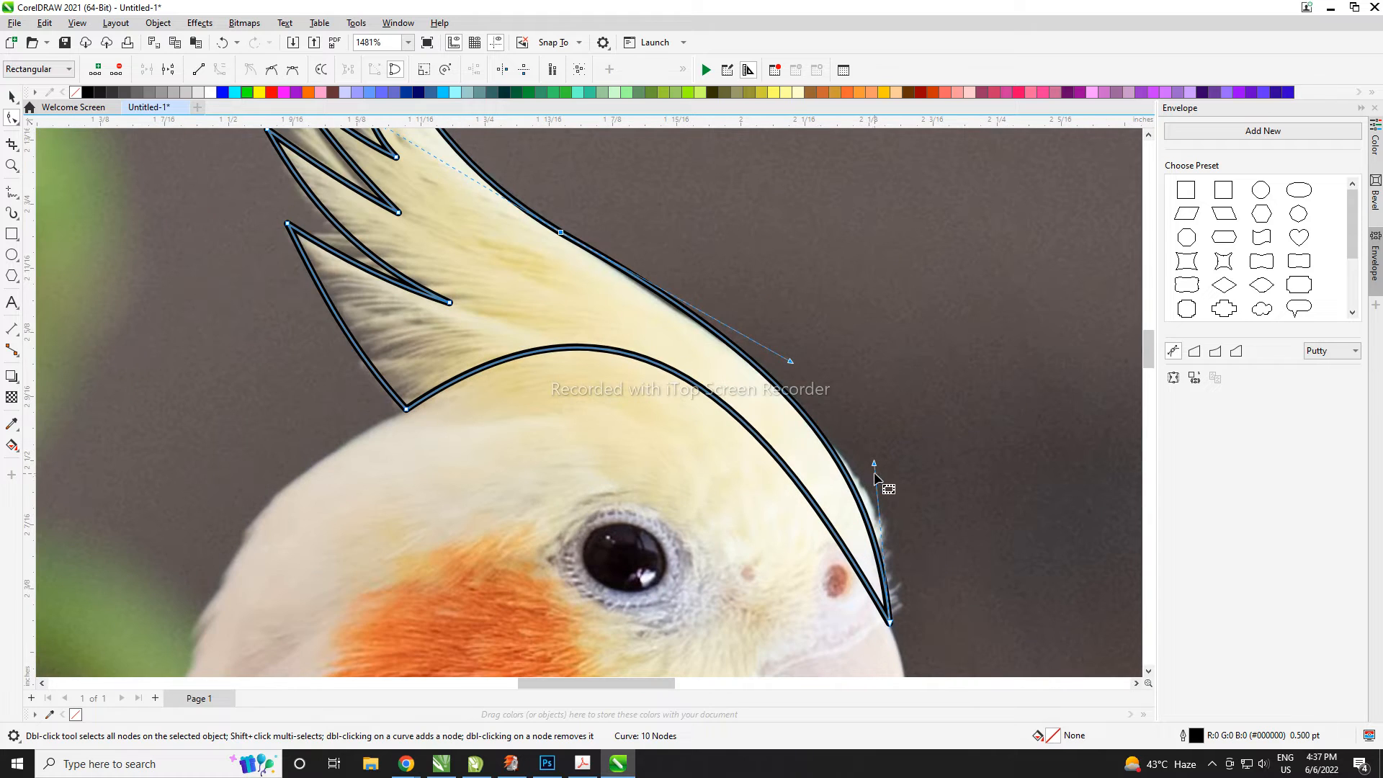
left_click_drag(836, 428, 832, 427)
left_click_drag(790, 361, 804, 365)
left_click_drag(868, 463, 885, 479)
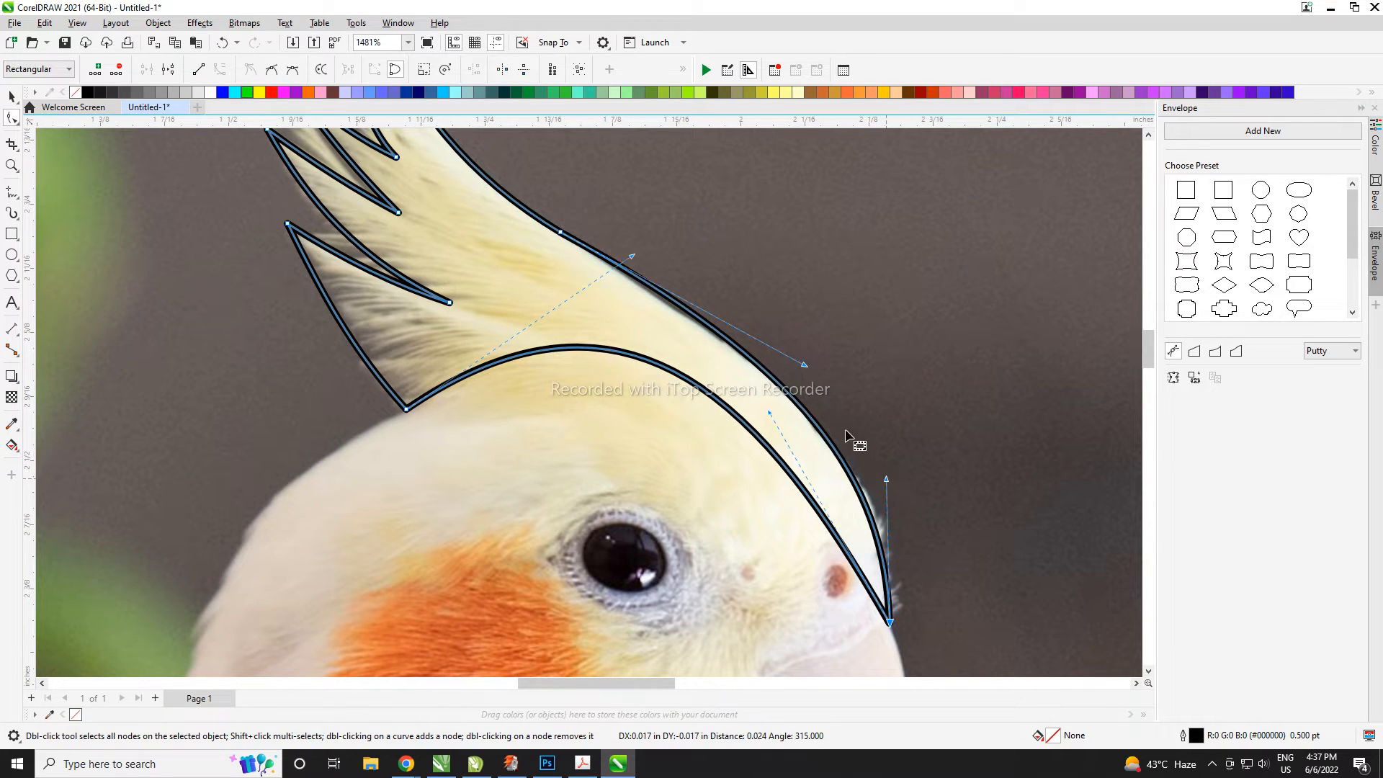
left_click_drag(805, 365, 813, 362)
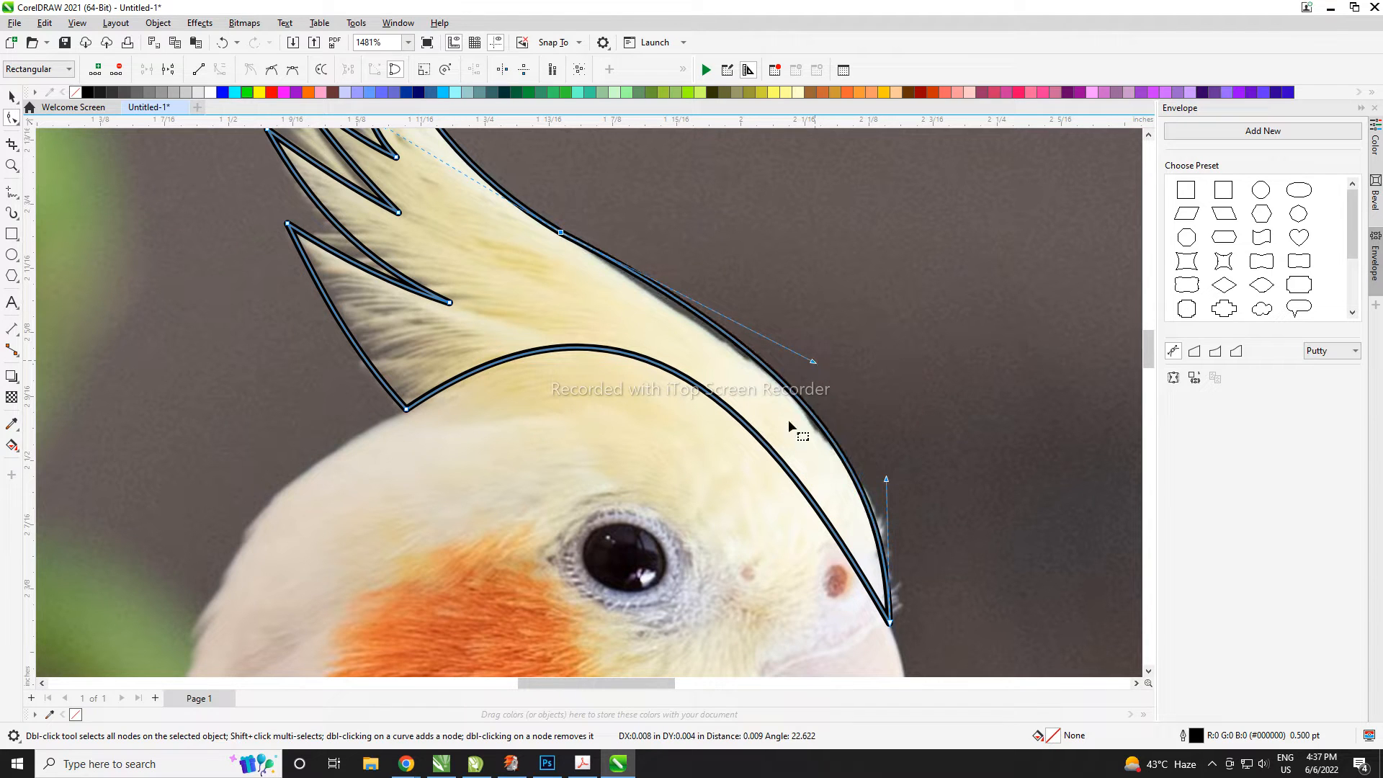
- Adjust the handles of the crest's lower arc so the shape narrows into a thin strip toward the beak
left_click_drag(879, 568, 927, 639)
left_click_drag(769, 415, 845, 430)
left_click_drag(633, 256, 664, 274)
scroll(704, 375, "down", 1)
scroll(646, 274, "up", 1)
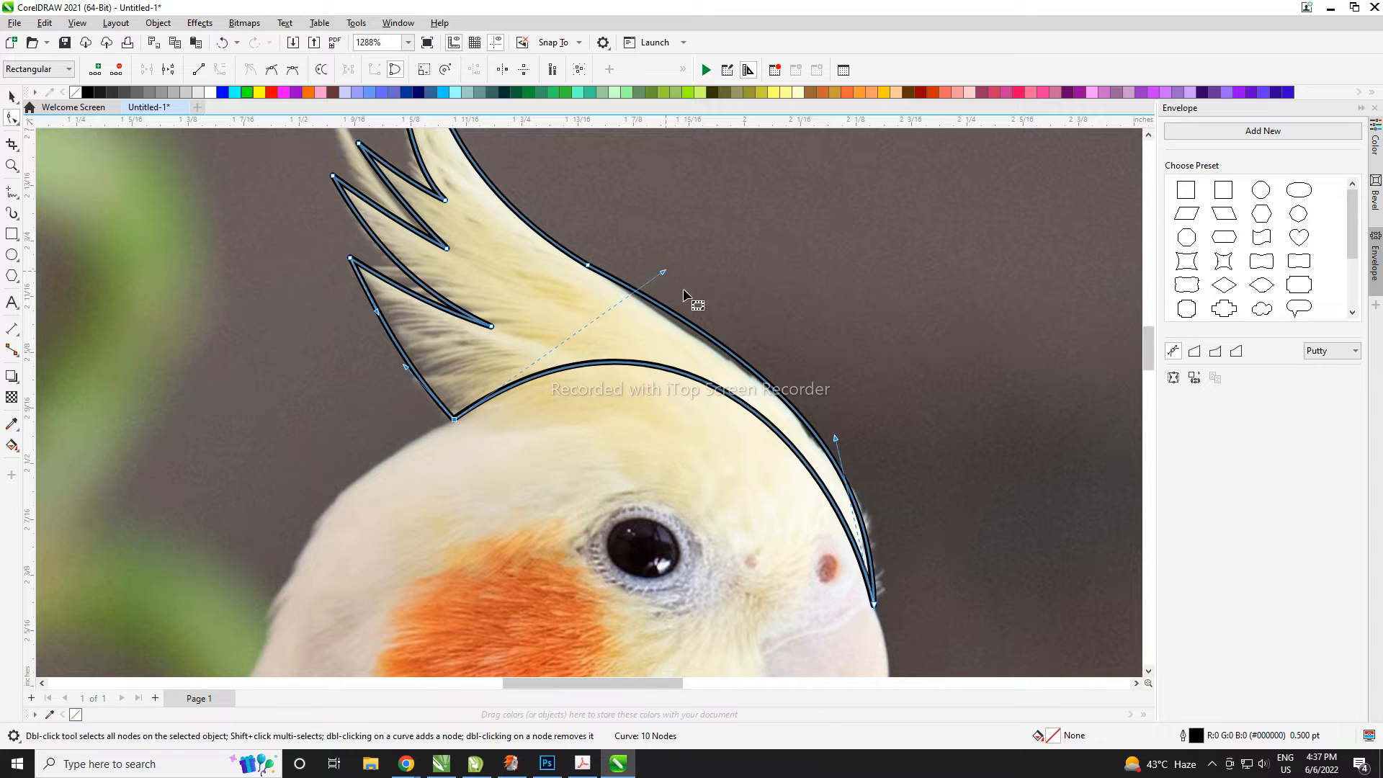
- Fill the crest shape with black and remove its outline
scroll(694, 301, "down", 5)
key("space")
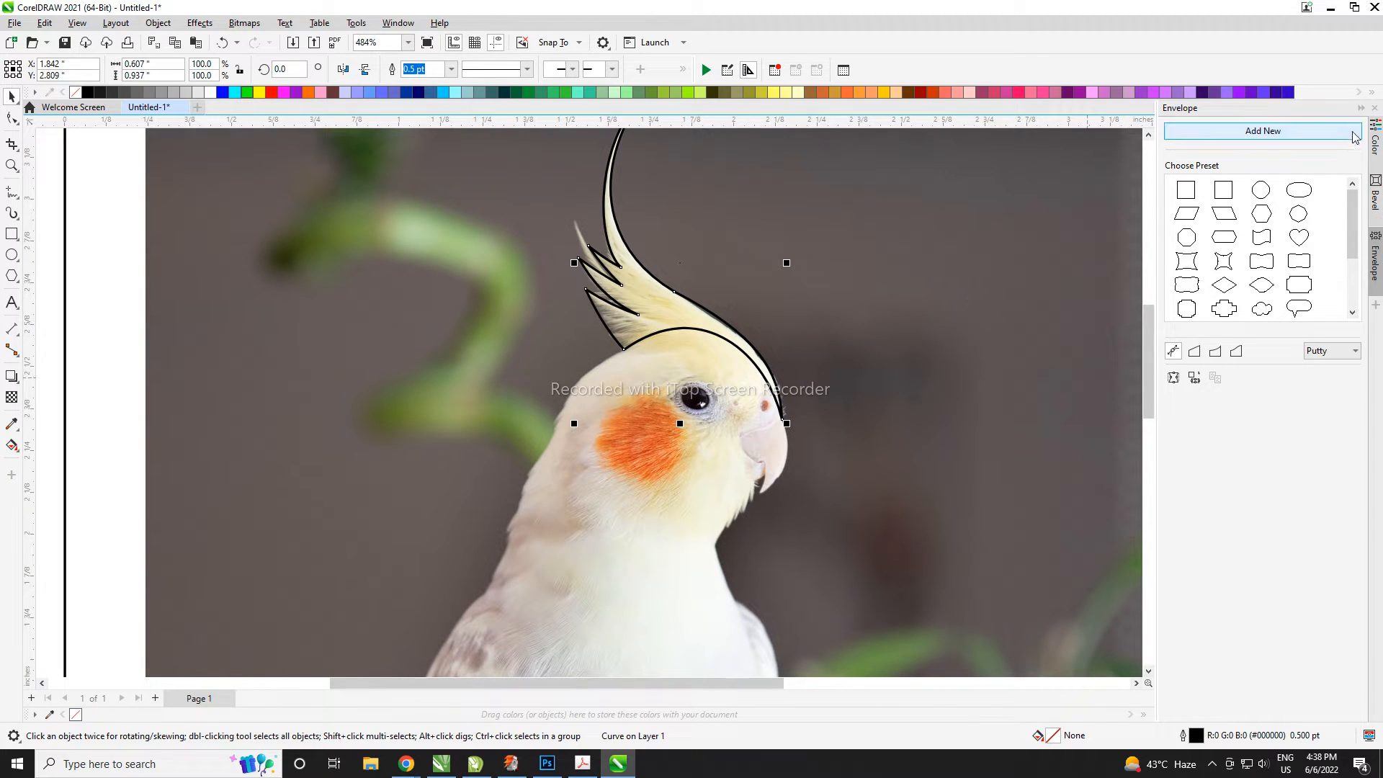
left_click(88, 92)
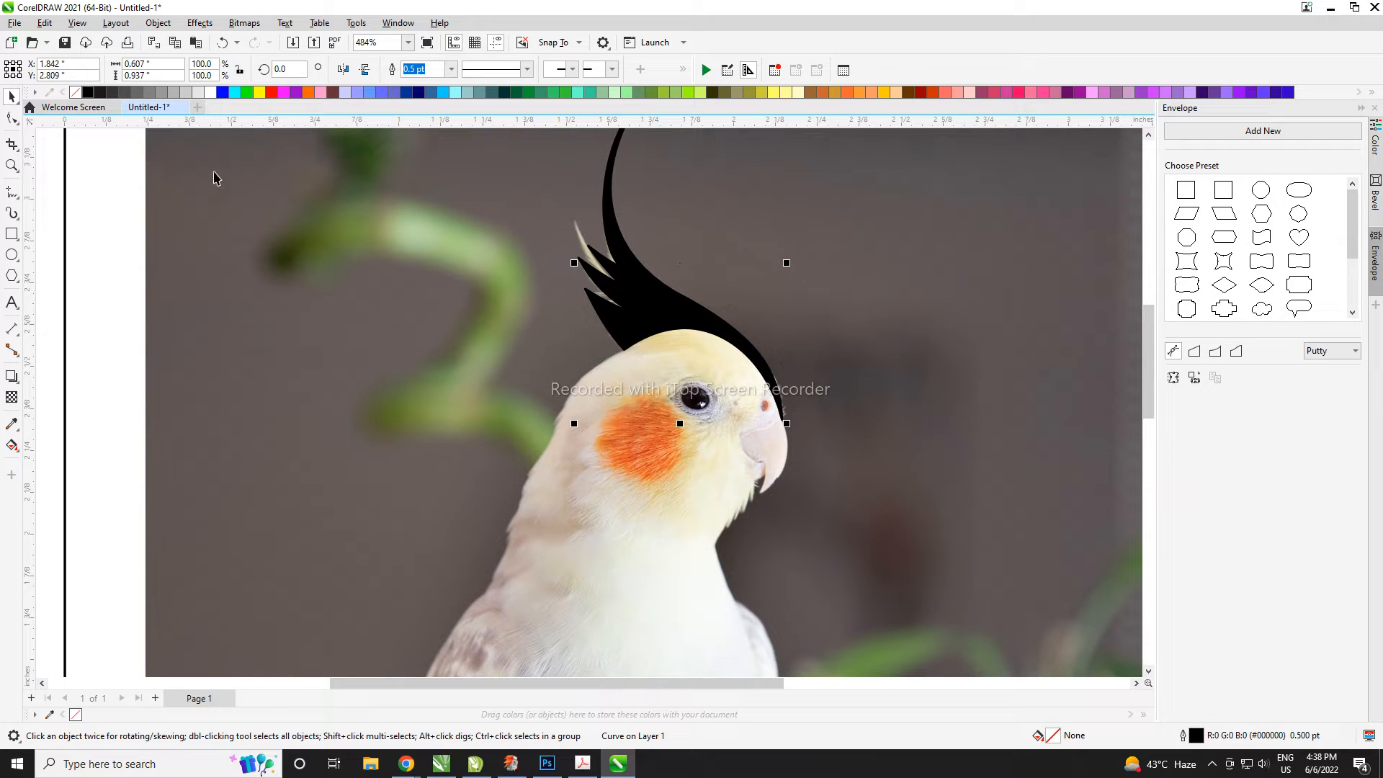
key("ctrl+z")
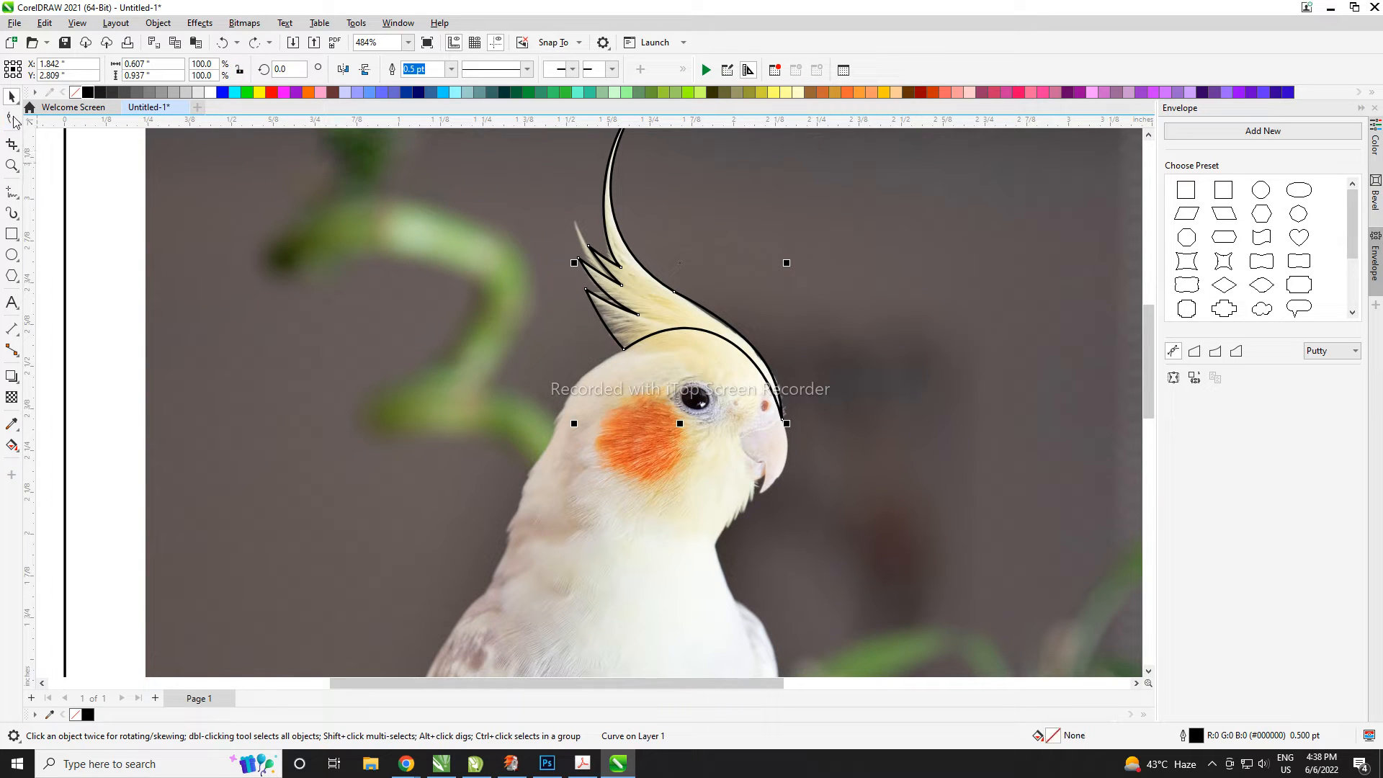
left_click(91, 93)
right_click(75, 92)
- Draw a straight line from the crest's rear base node down to the throat below the beak
scroll(626, 324, "up", 2)
left_click(10, 195)
key("F10")
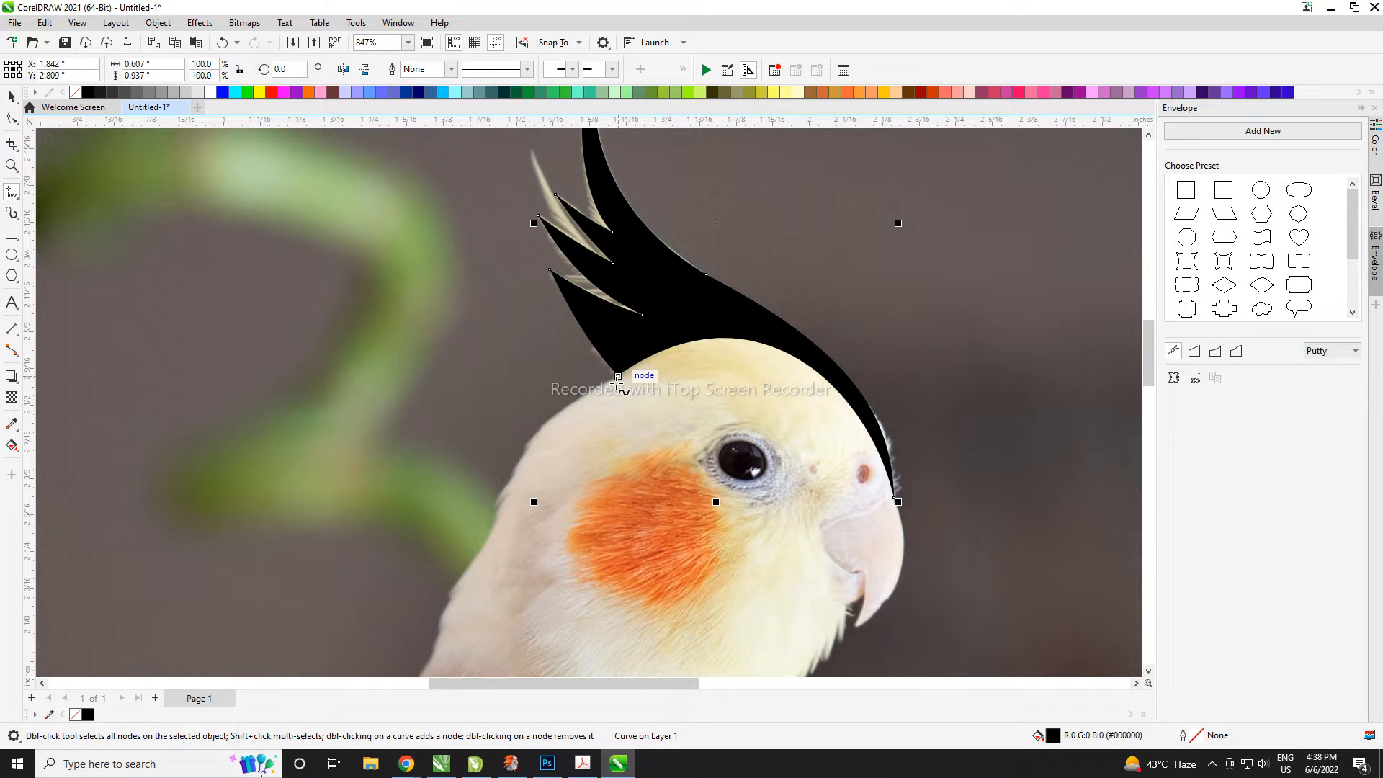
left_click_drag(618, 376, 780, 620)
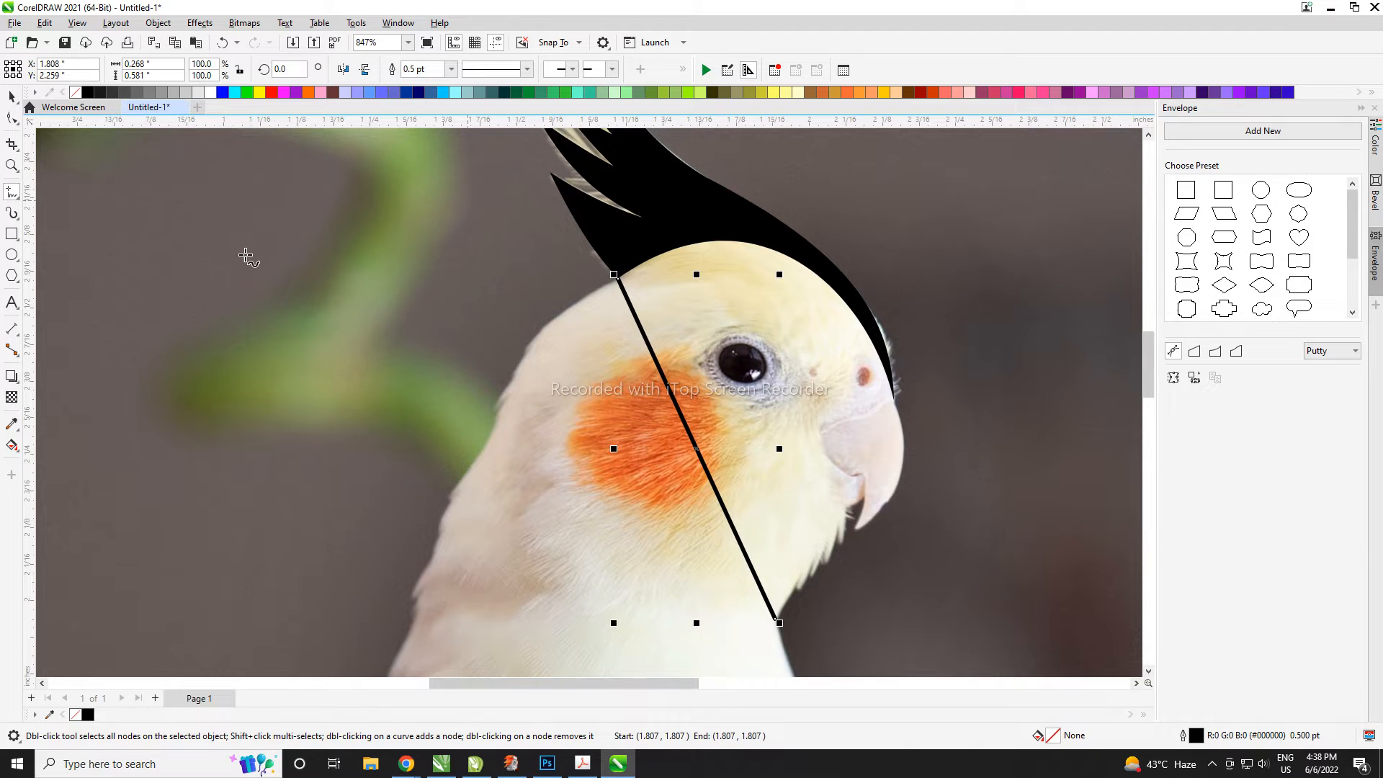
- Convert the line to a curve and bow it around the back of the orange cheek, with its end under the chin
left_click(12, 117)
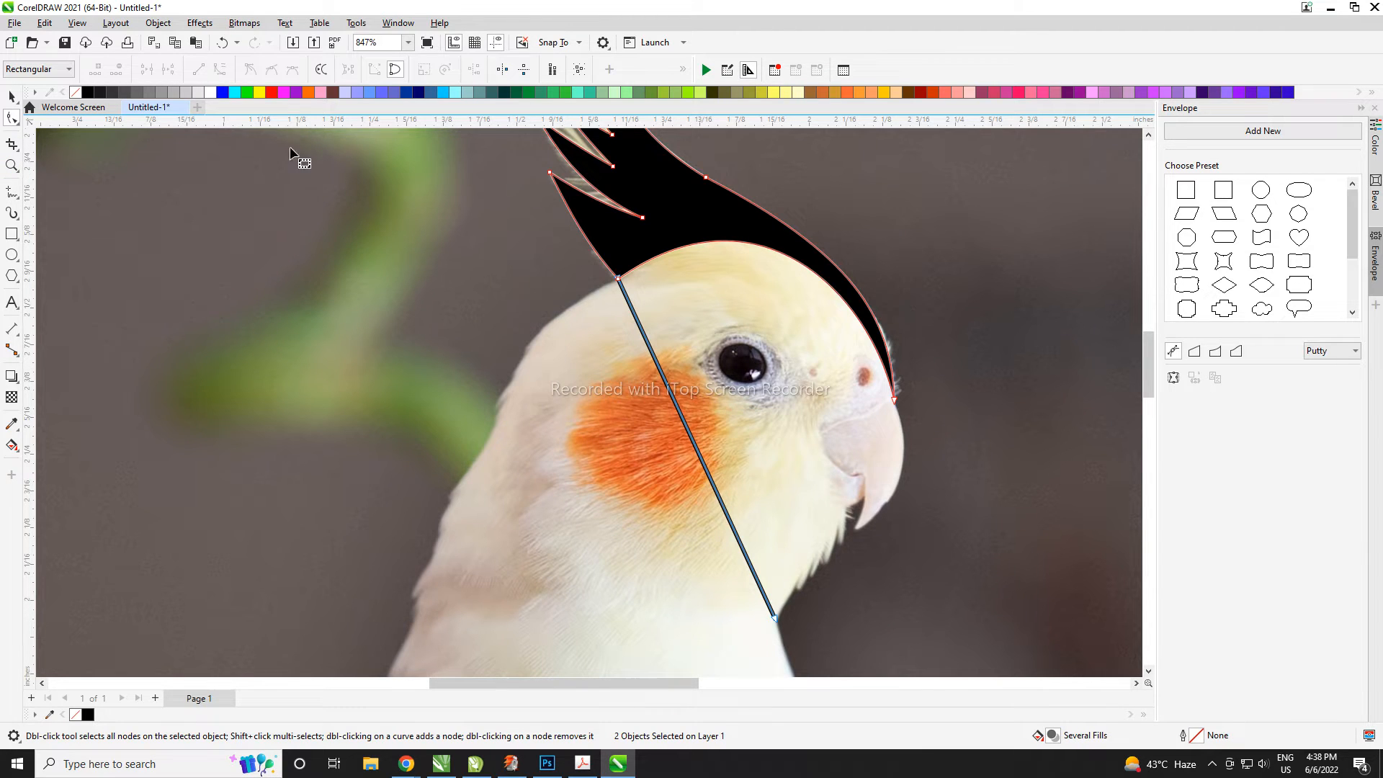
left_click(659, 369)
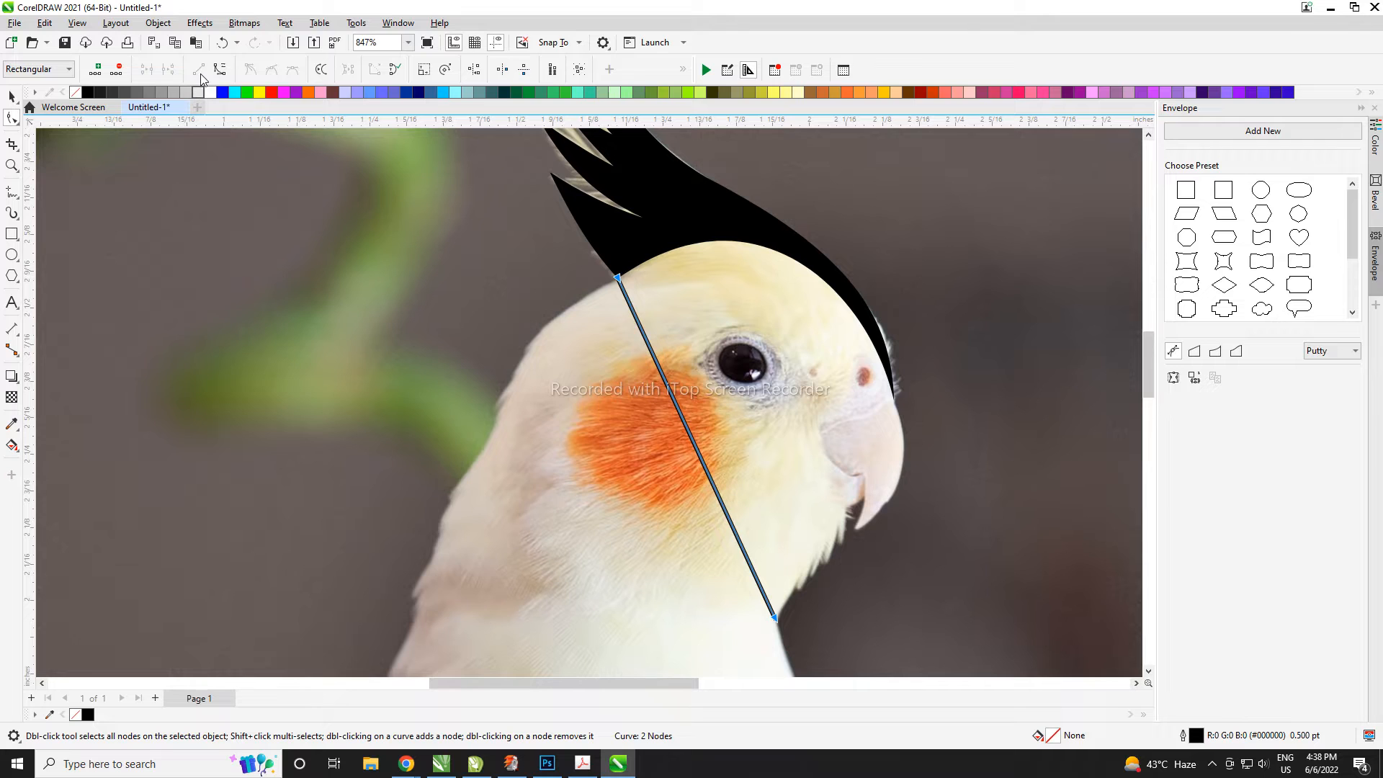
scroll(739, 402, "down", 1)
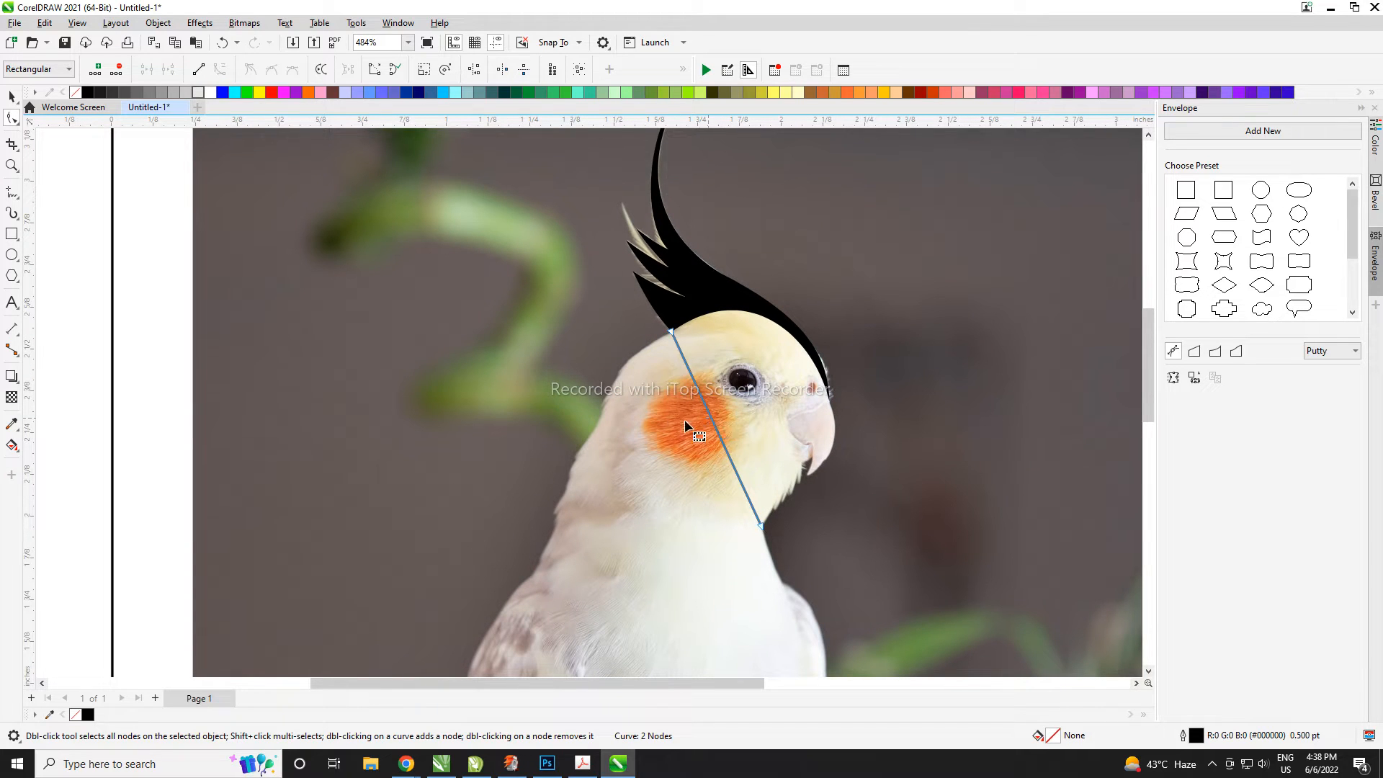
left_click_drag(625, 315, 562, 410)
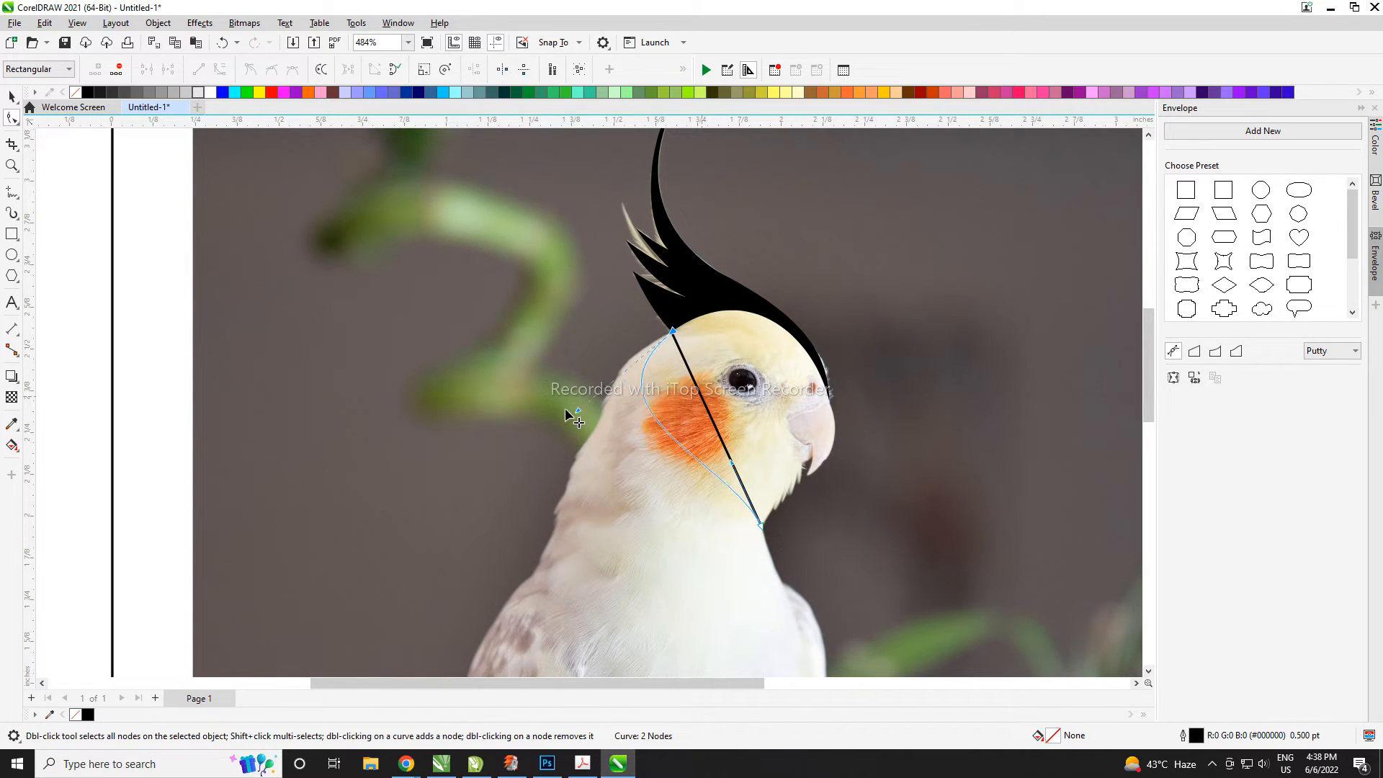
left_click_drag(732, 463, 684, 559)
left_click_drag(762, 527, 774, 504)
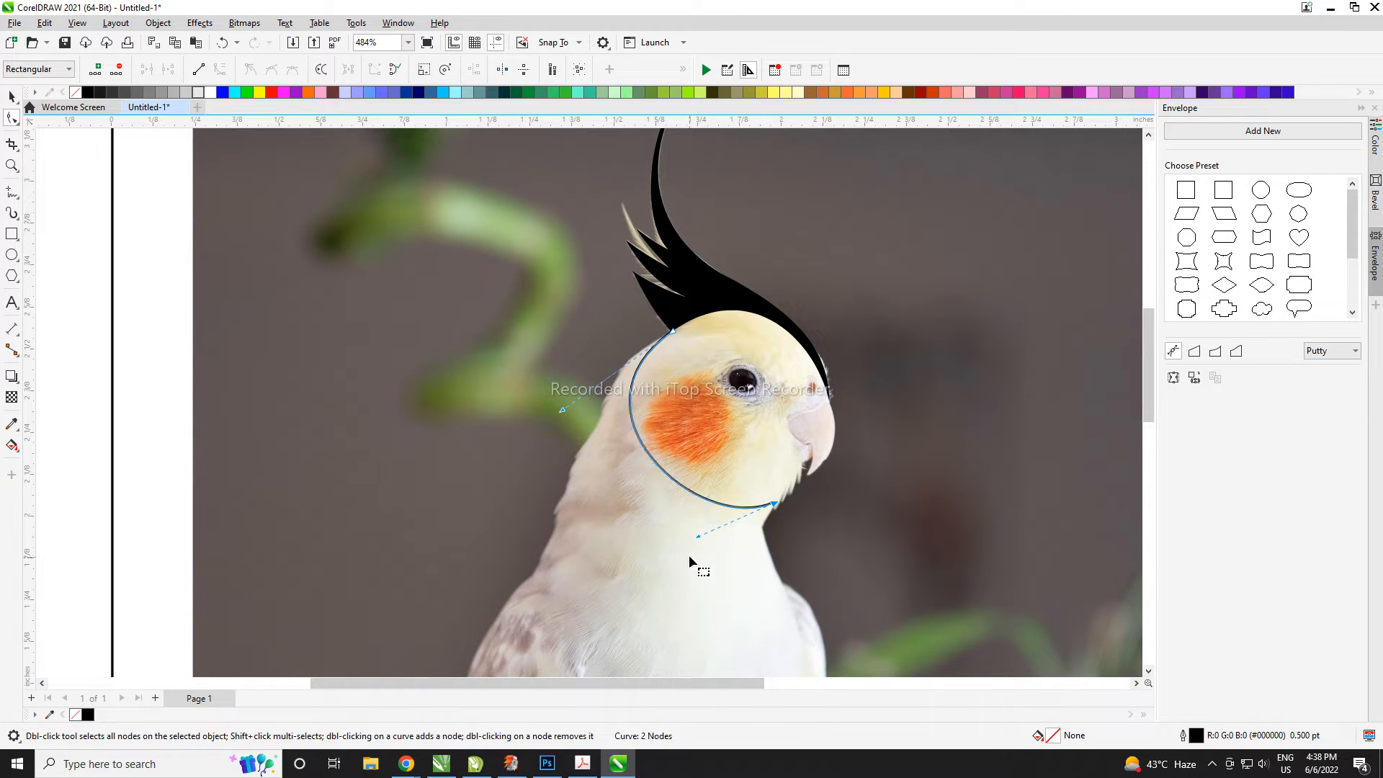
- Fine-tune both handles of the cheek curve to form a smooth, round arc from the crest's base to the chin
left_click_drag(697, 537, 670, 571)
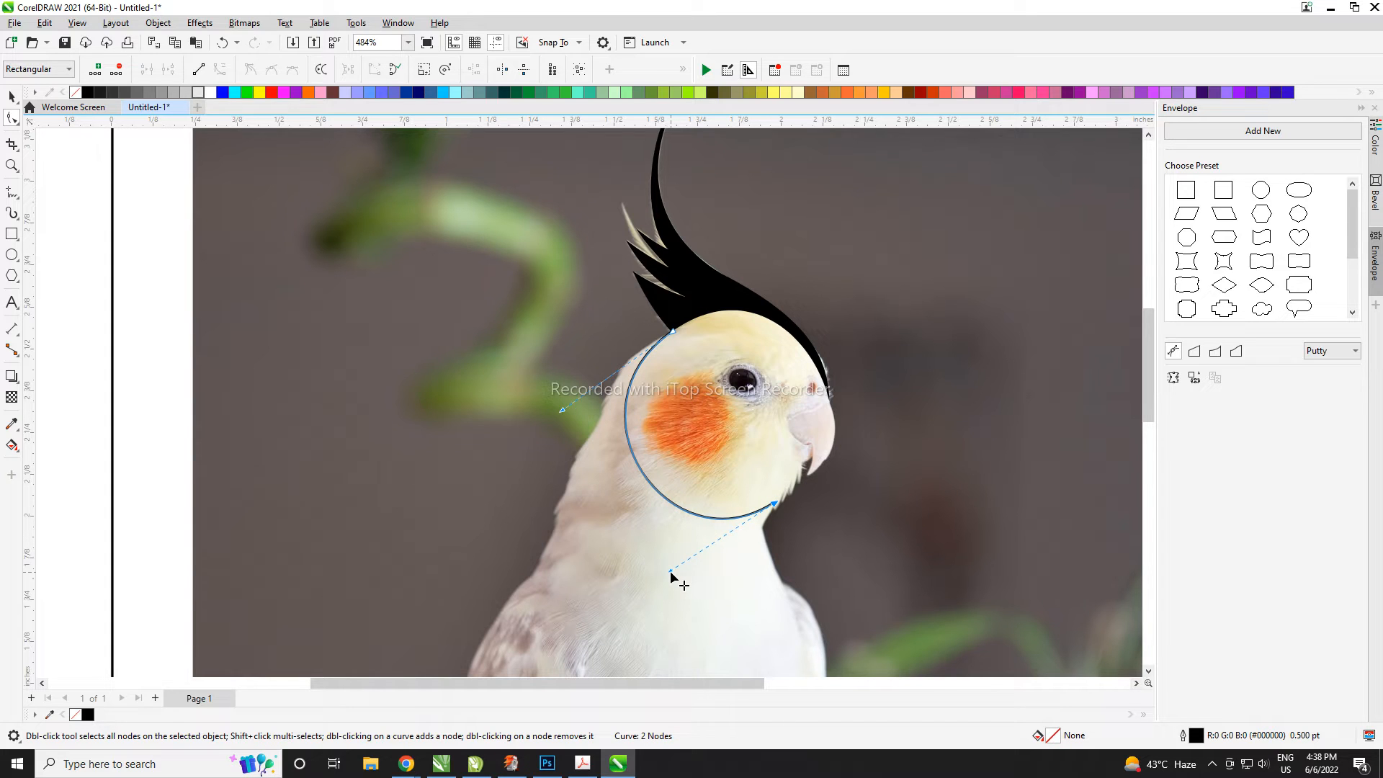
left_click_drag(562, 412, 572, 395)
left_click(670, 569)
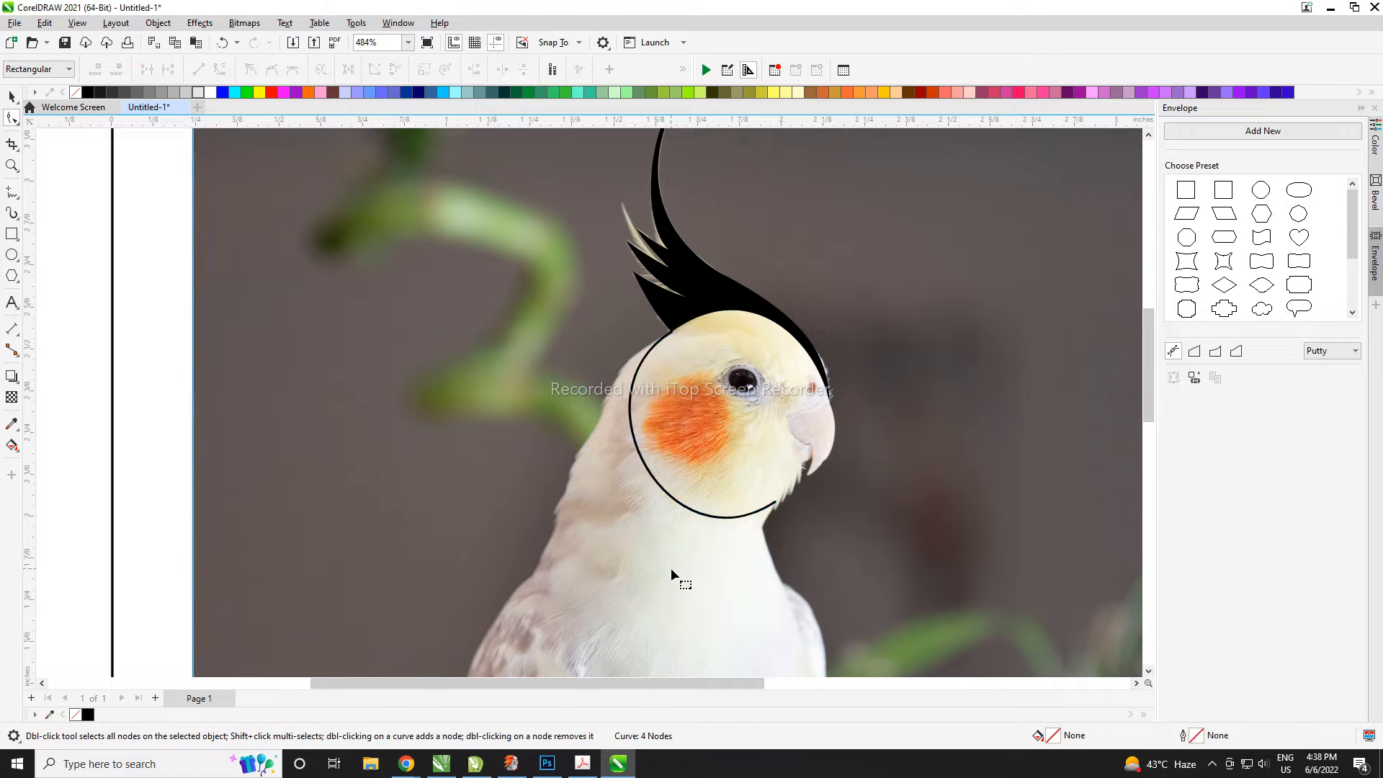
left_click(761, 509)
left_click_drag(670, 572, 662, 559)
left_click_drag(573, 393, 580, 396)
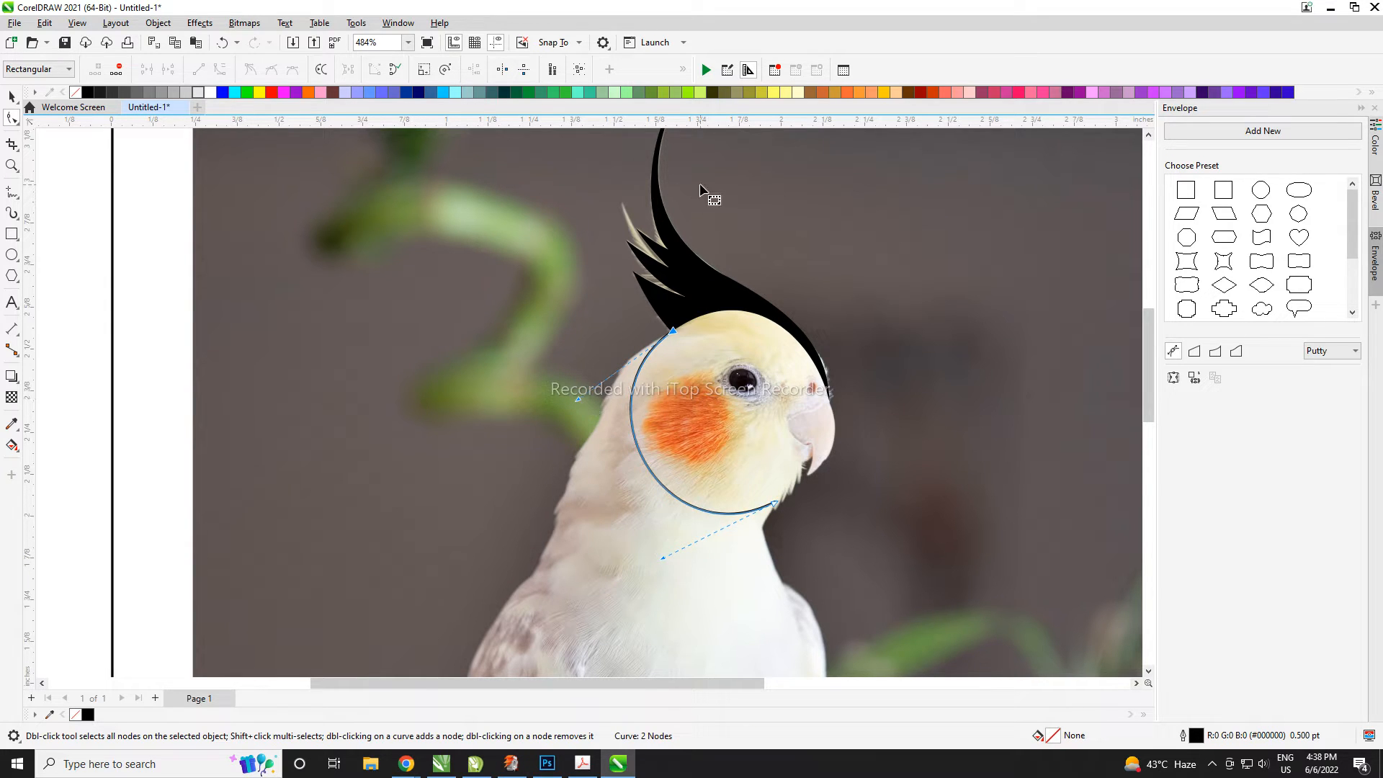
- Apply an Artistic Media preset stroke that tapers at both ends to the cheek curve
key("space")
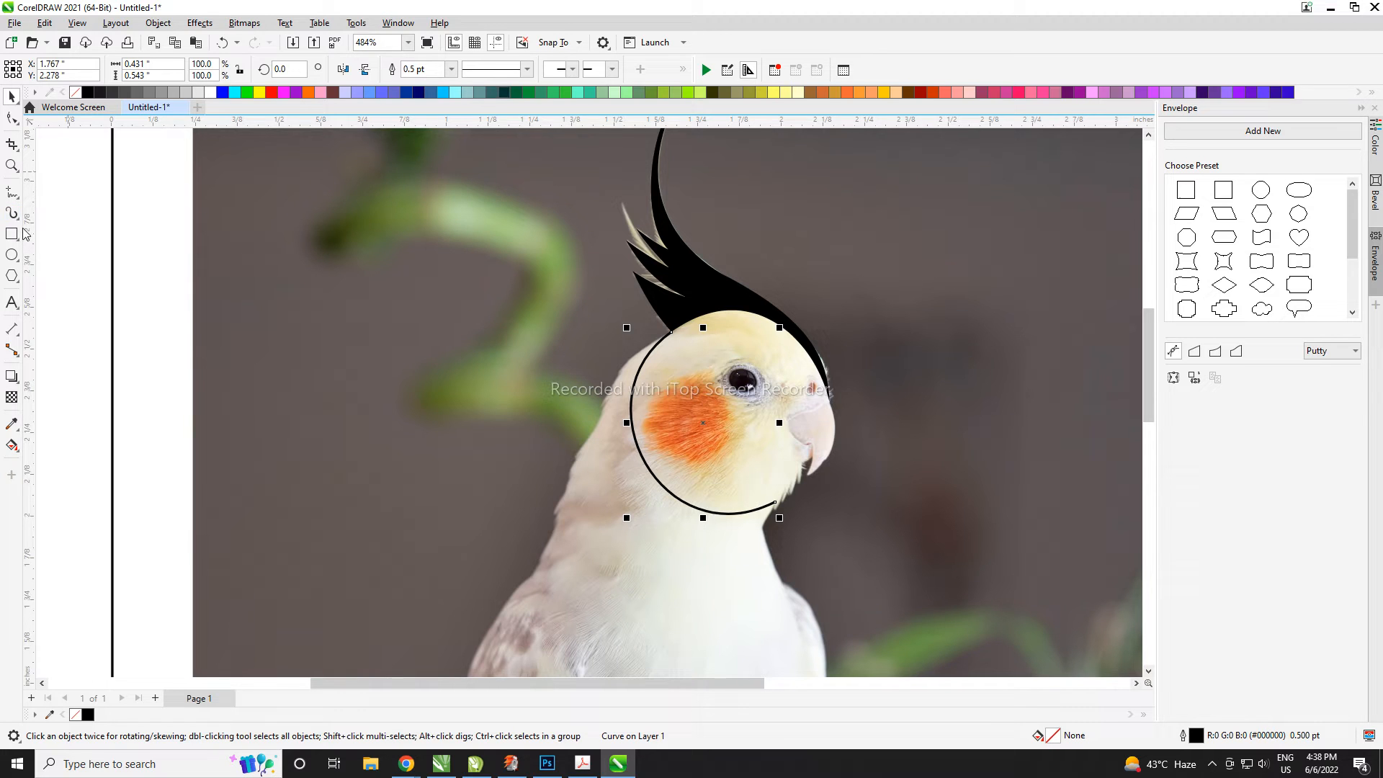
left_click(12, 213)
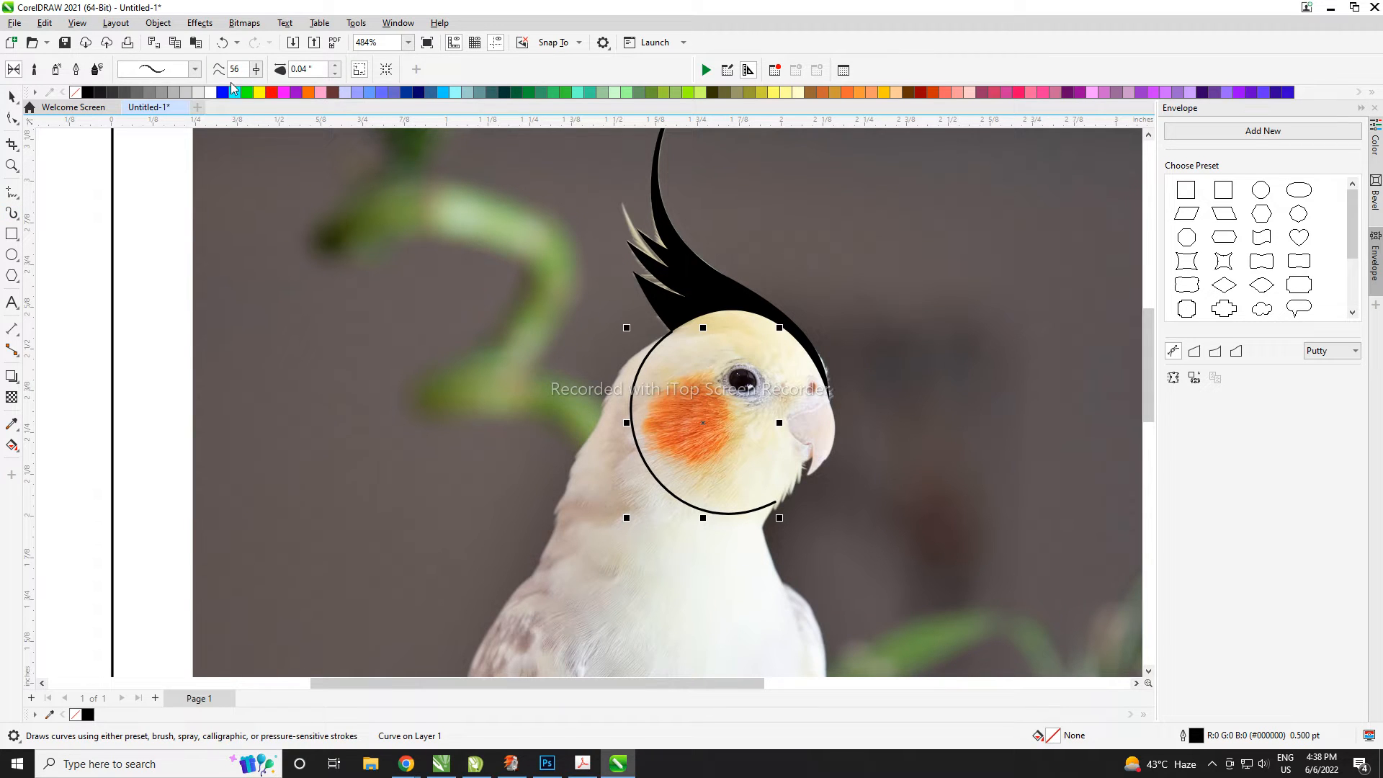
left_click(144, 69)
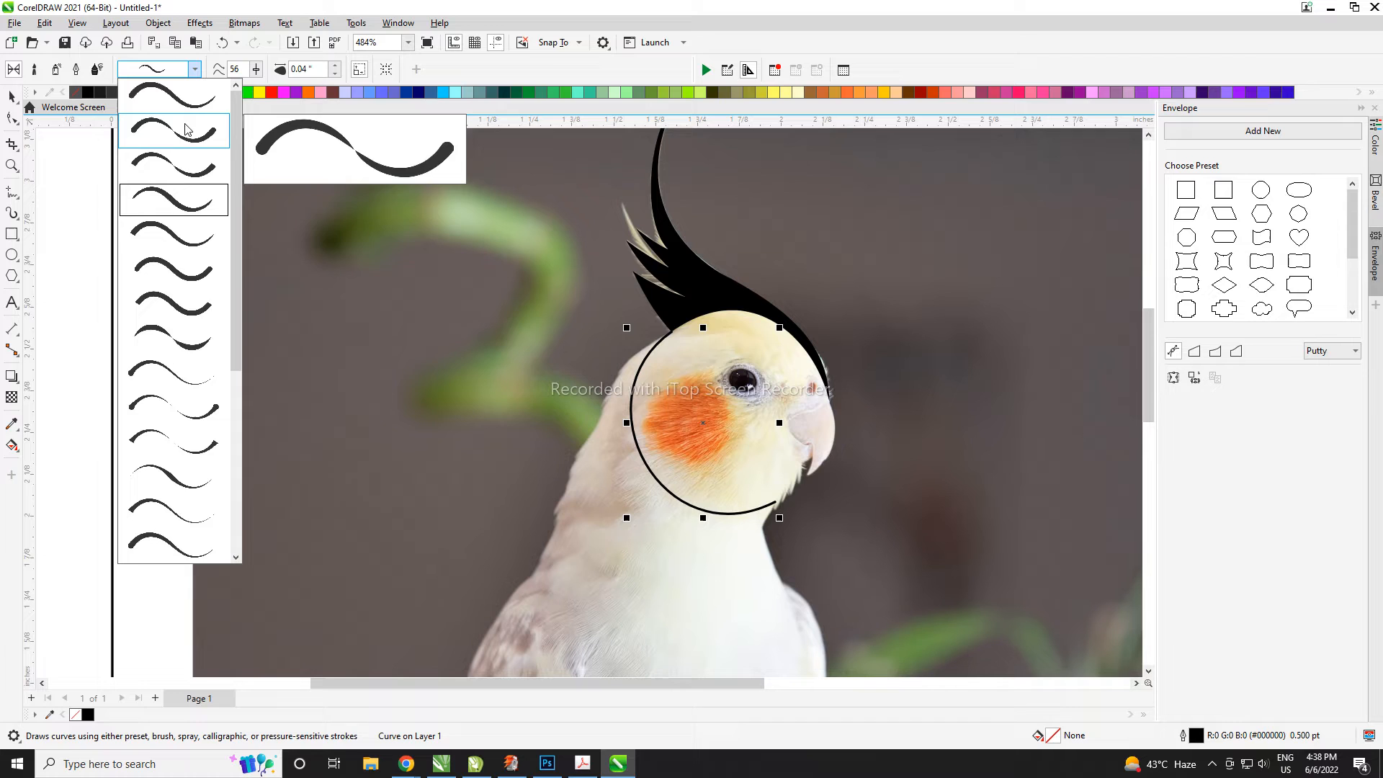
left_click(173, 234)
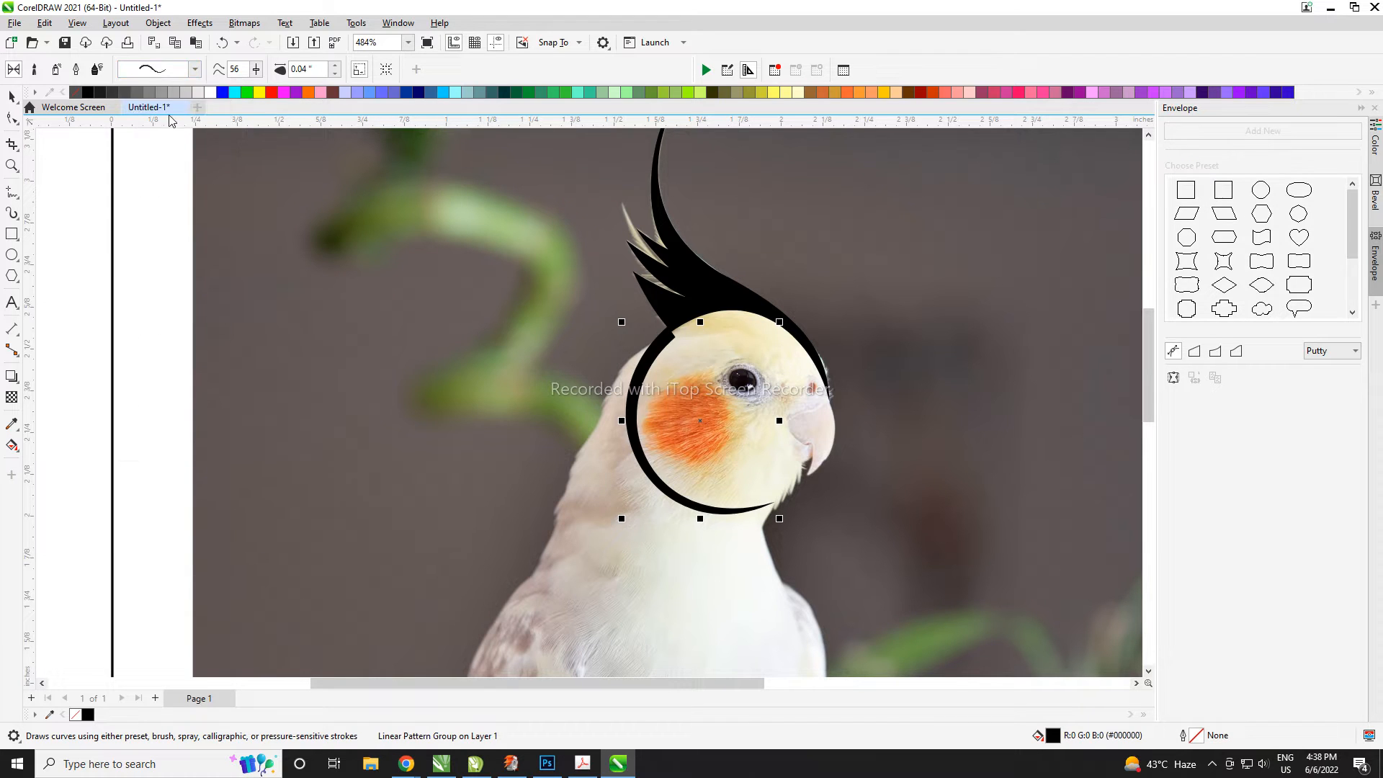
left_click(183, 69)
left_click(168, 192)
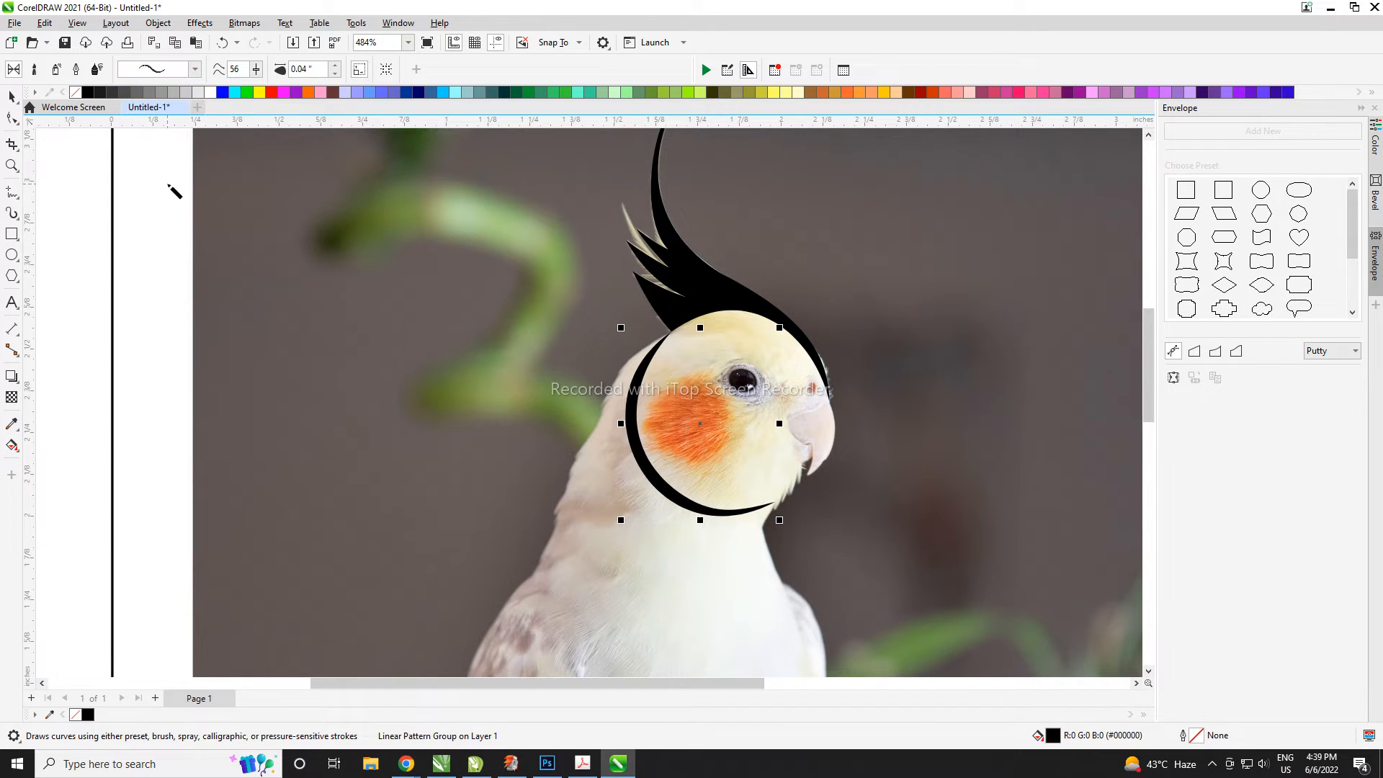
- Break the cheek's Artistic Media stroke apart from its control curve and delete the control curve
left_click(13, 120)
key("space")
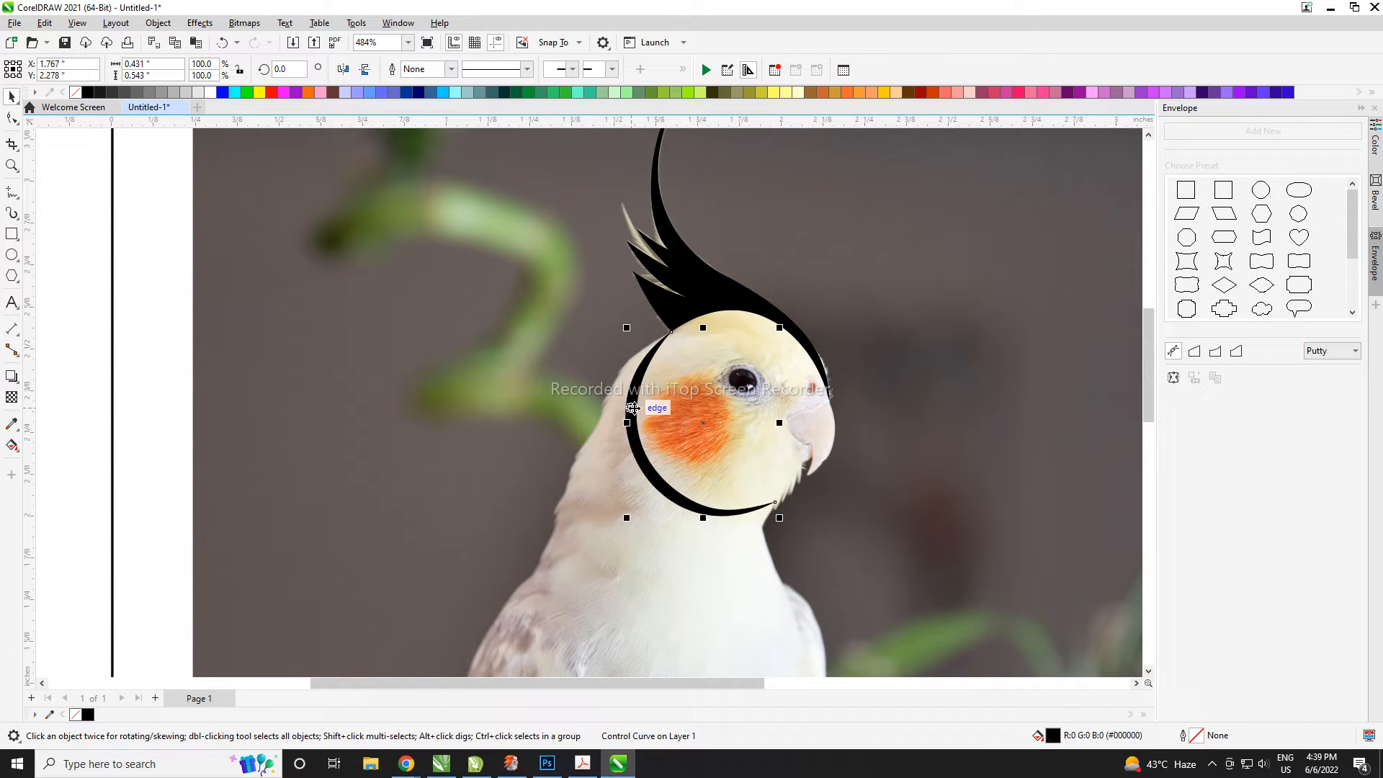
right_click(627, 430)
left_click(658, 442)
left_click(631, 424)
left_click_drag(633, 423, 582, 407)
key("Delete")
scroll(618, 380, "down", 3)
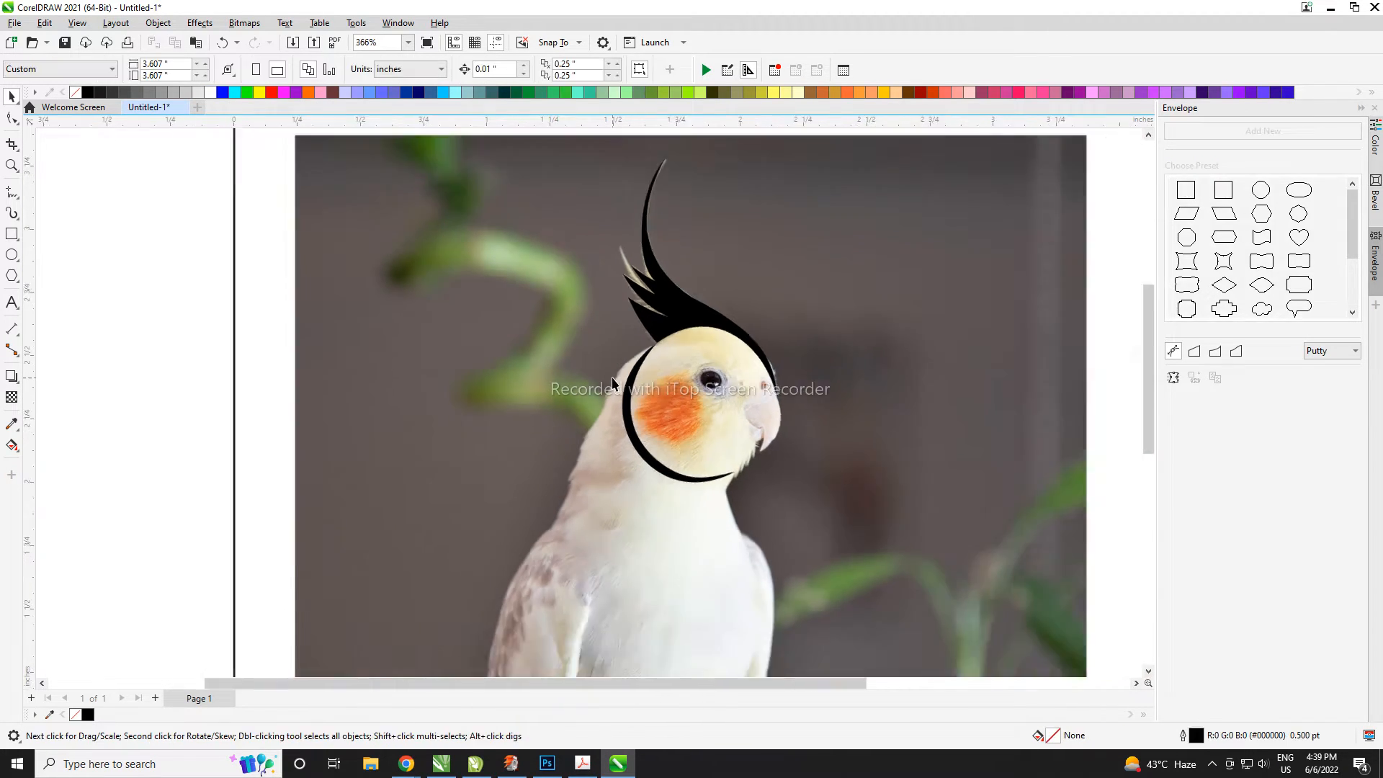
- Draw an ellipse about 0.084 by 0.064 inches over the bird's eye and widen it to fit
scroll(733, 378, "up", 11)
scroll(708, 384, "up", 5)
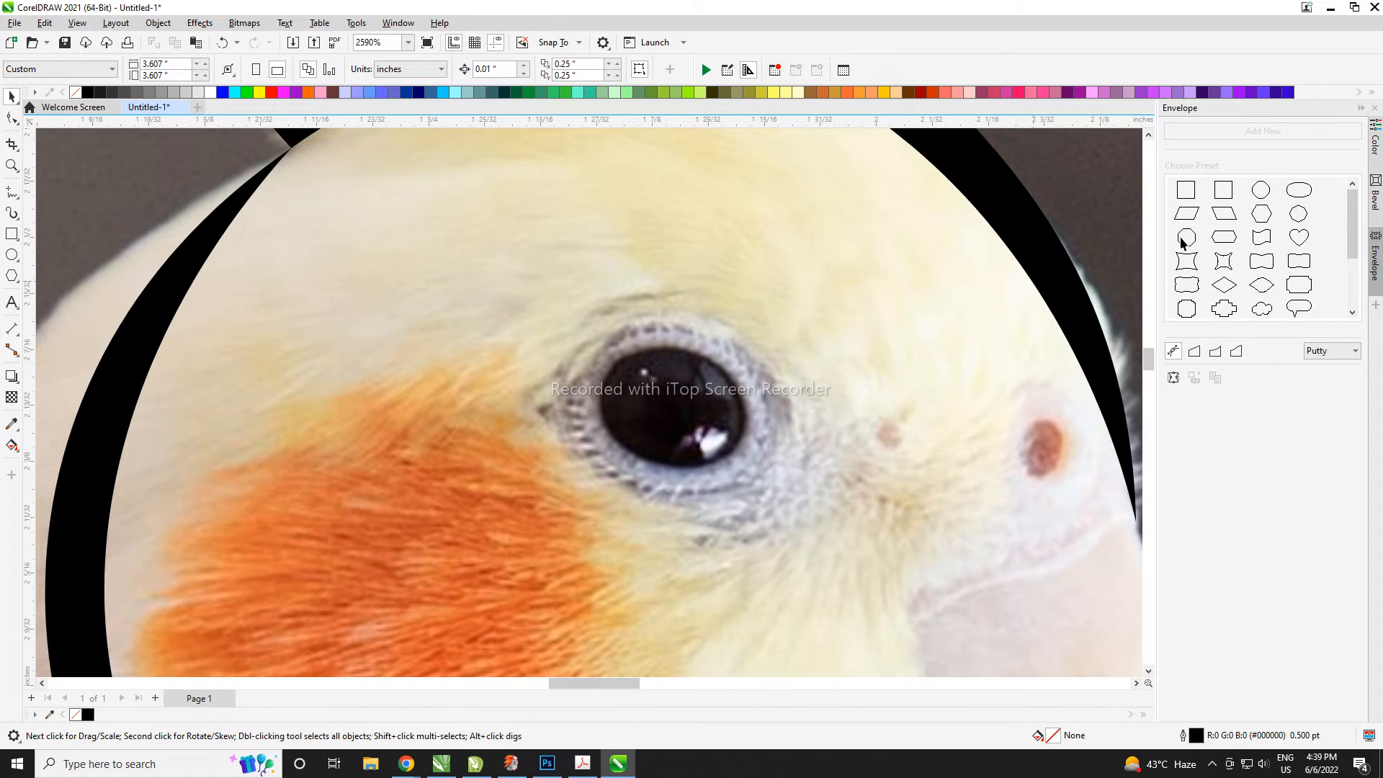
key("F7")
left_click_drag(606, 355, 749, 472)
left_click_drag(607, 412, 592, 414)
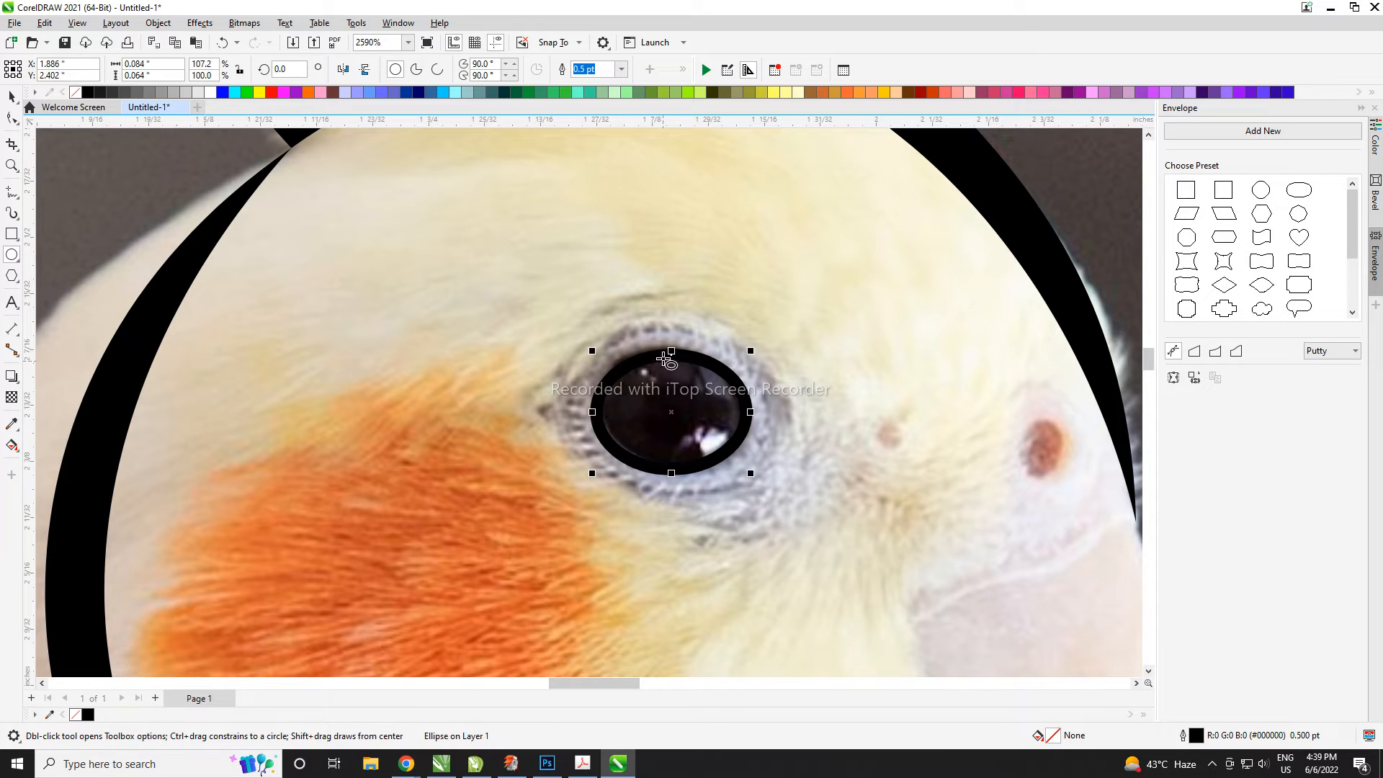
- Stretch the eye ellipse to about 0.069 inches high and place a scaled-down copy, about 0.02 by 0.017 inches, over the pupil's highlight
left_click_drag(670, 347, 670, 337)
scroll(553, 335, "down", 1)
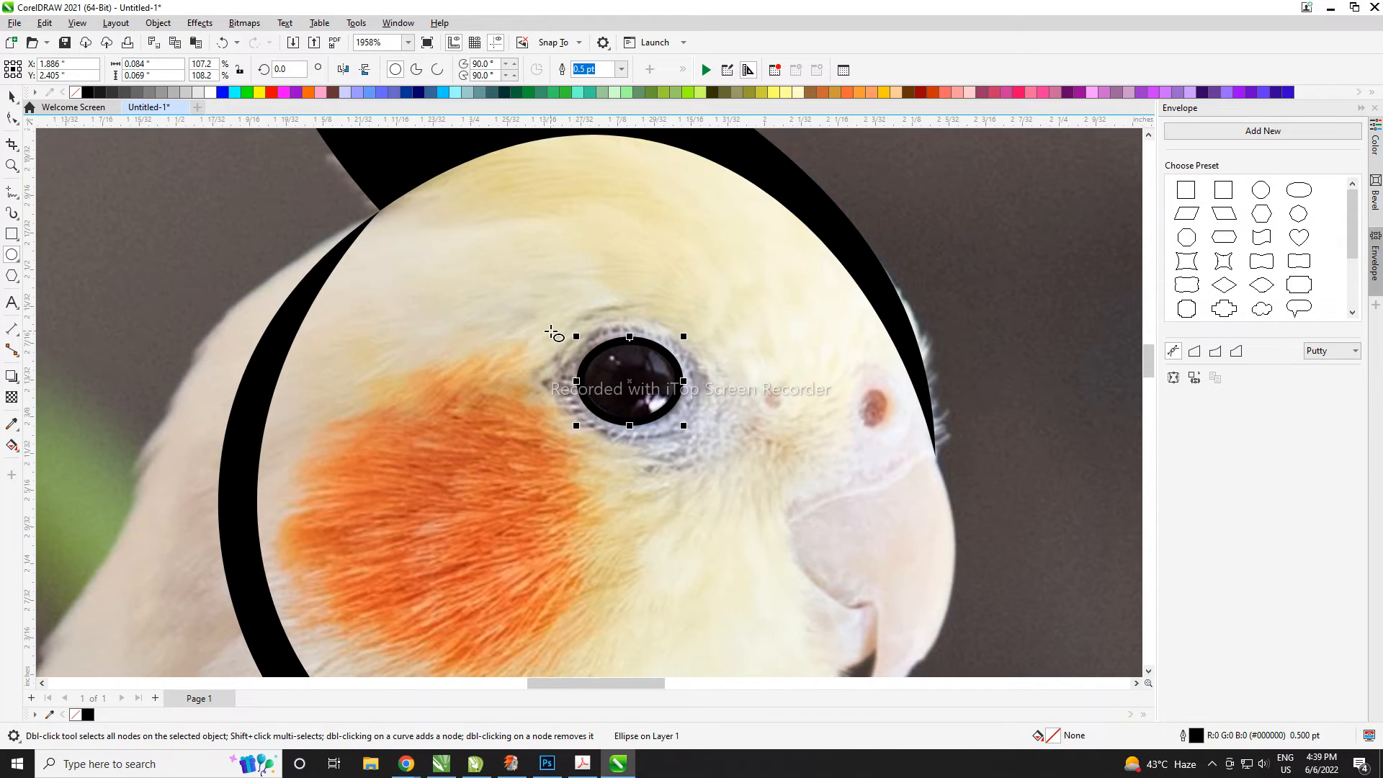
scroll(560, 338, "up", 3)
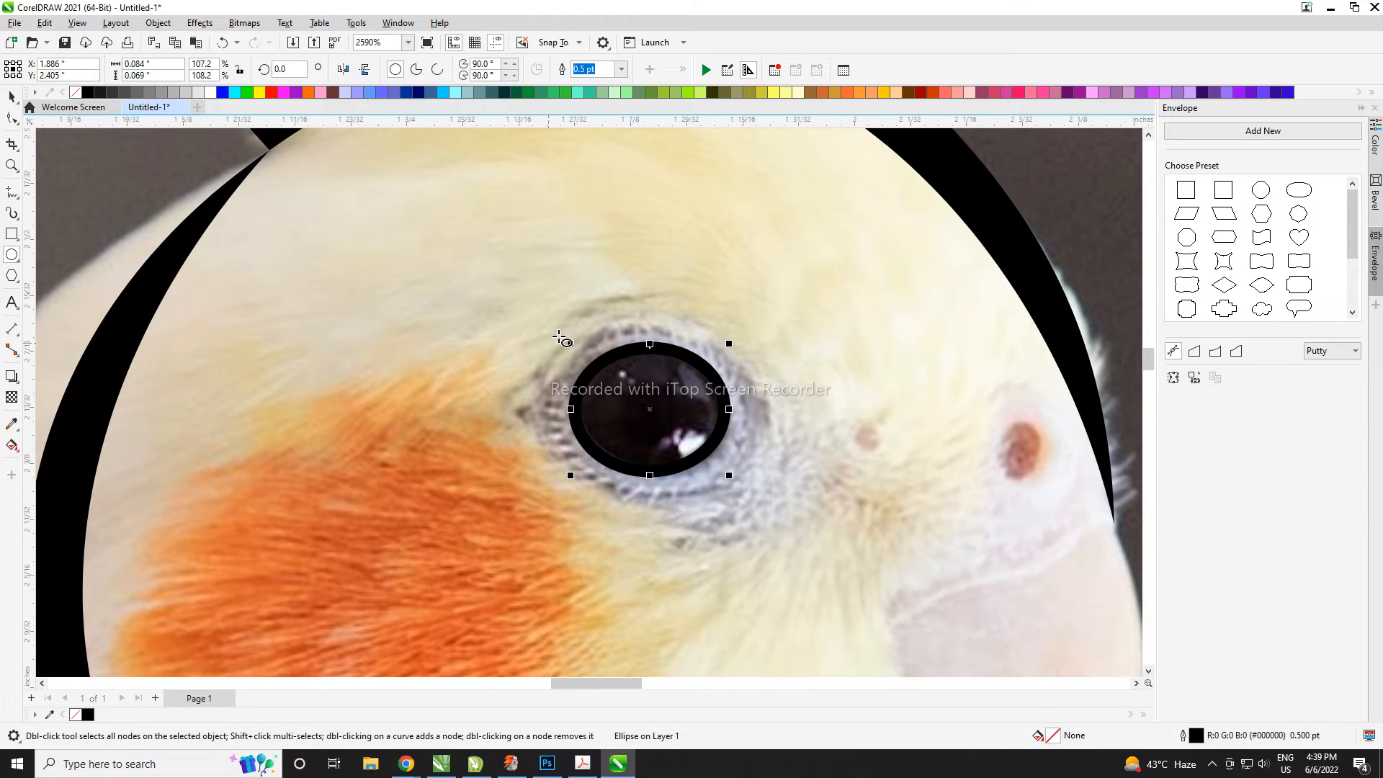
left_click_drag(569, 344, 652, 426)
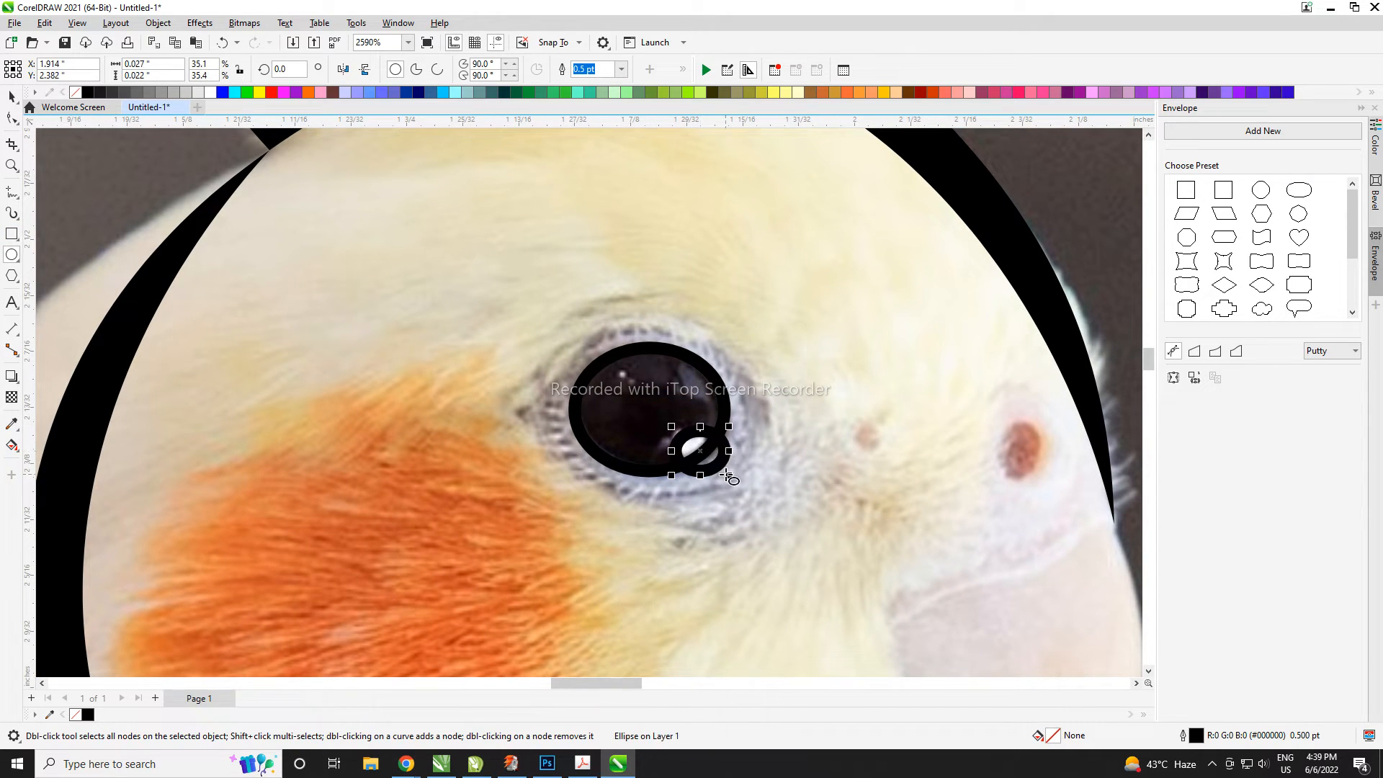
left_click_drag(729, 477, 686, 438)
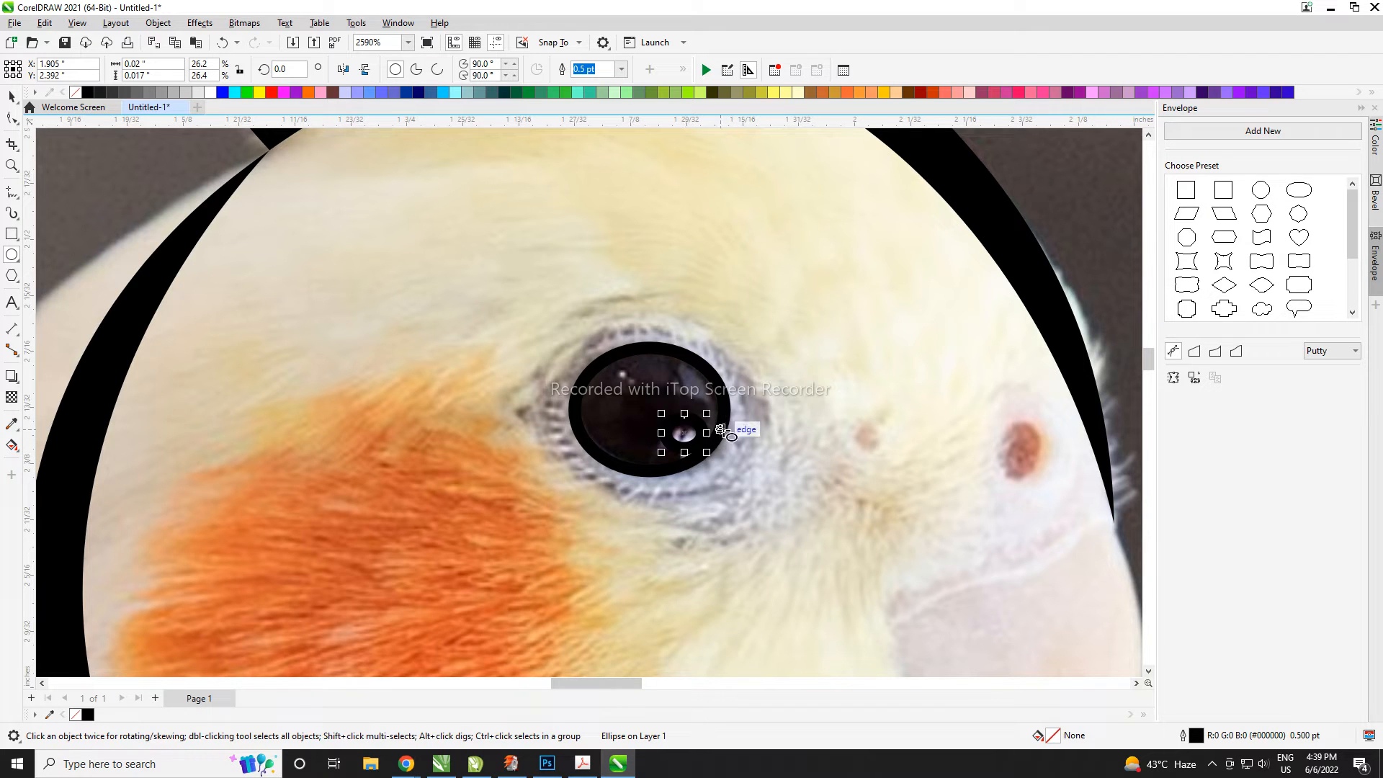
- Combine the eye ellipse with the small highlight ellipse, fill the result with dark gray #1A1A1A and remove its outline
key("space")
left_click(726, 430, "shift")
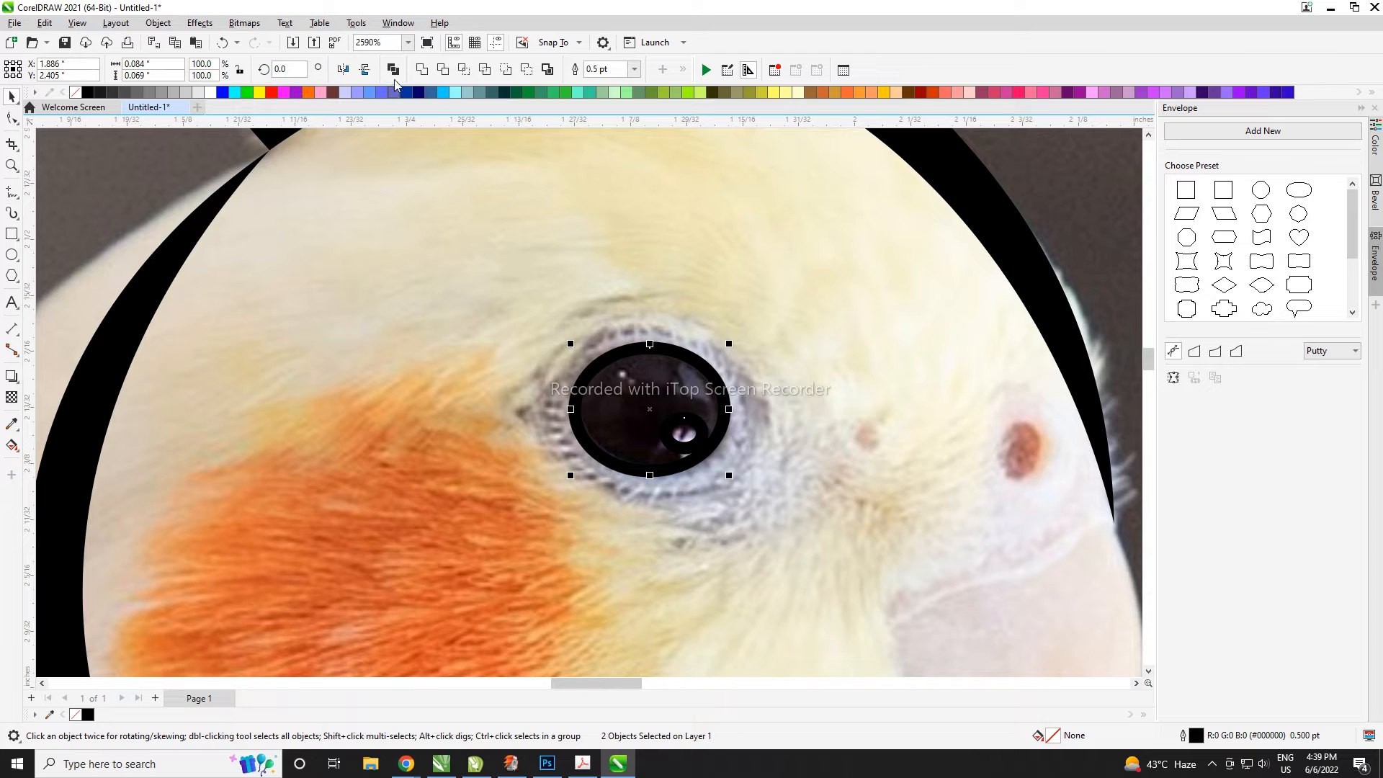
left_click(392, 71)
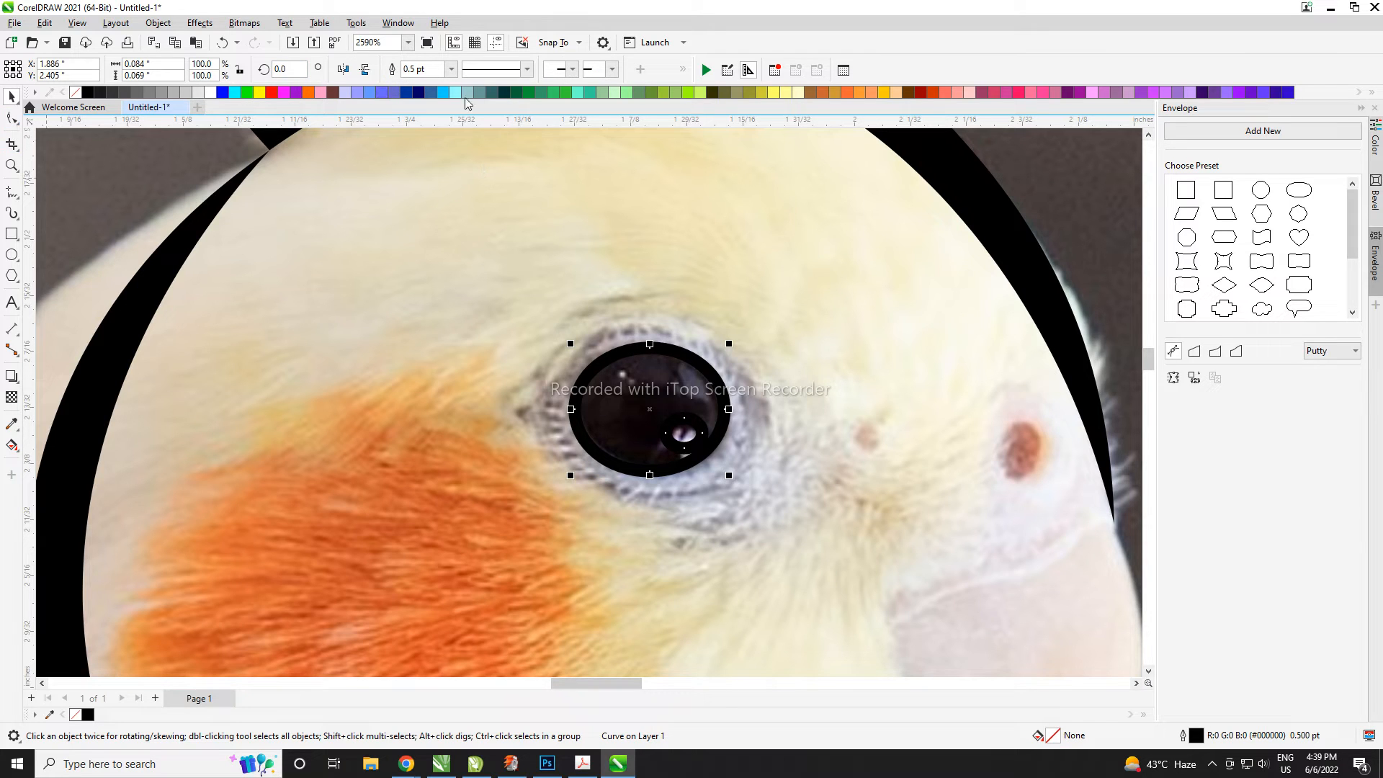
left_click(87, 93)
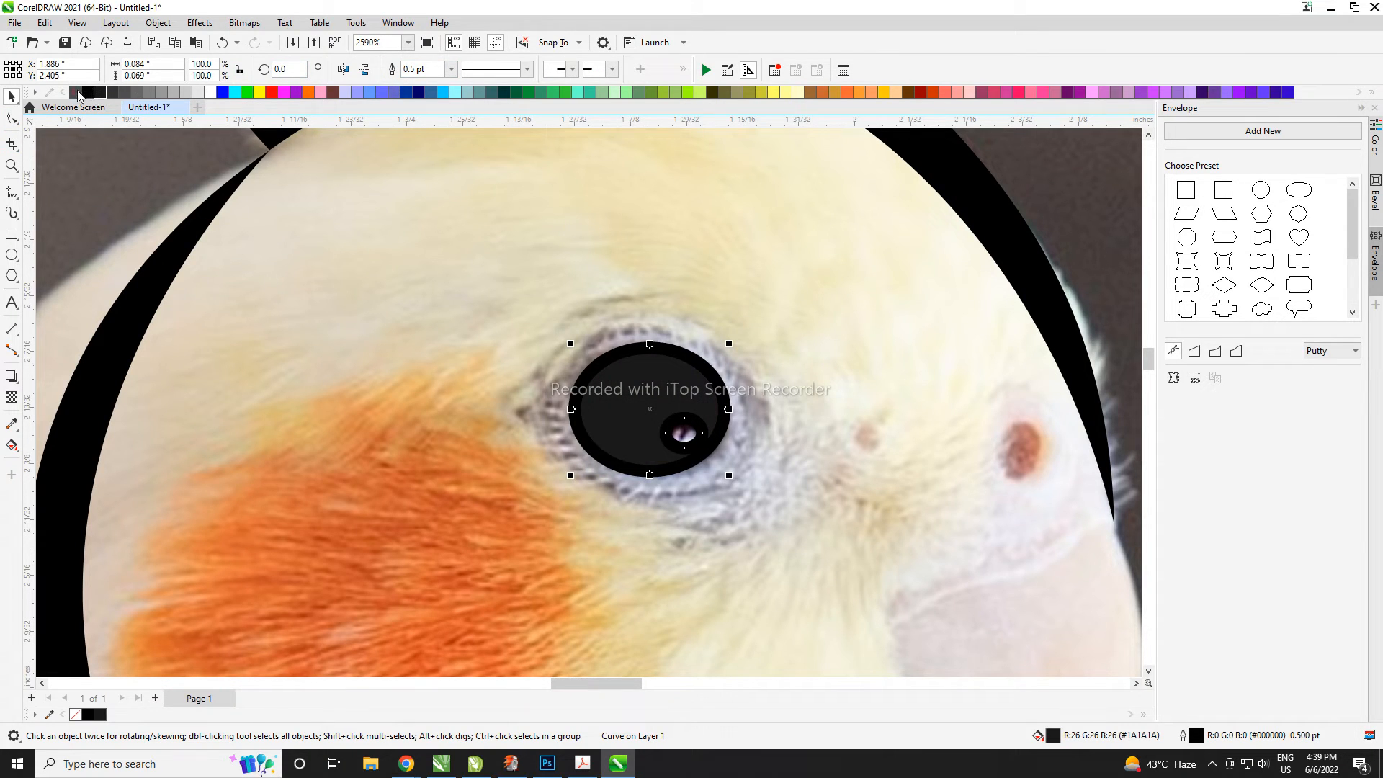
right_click(77, 93)
scroll(492, 366, "down", 5)
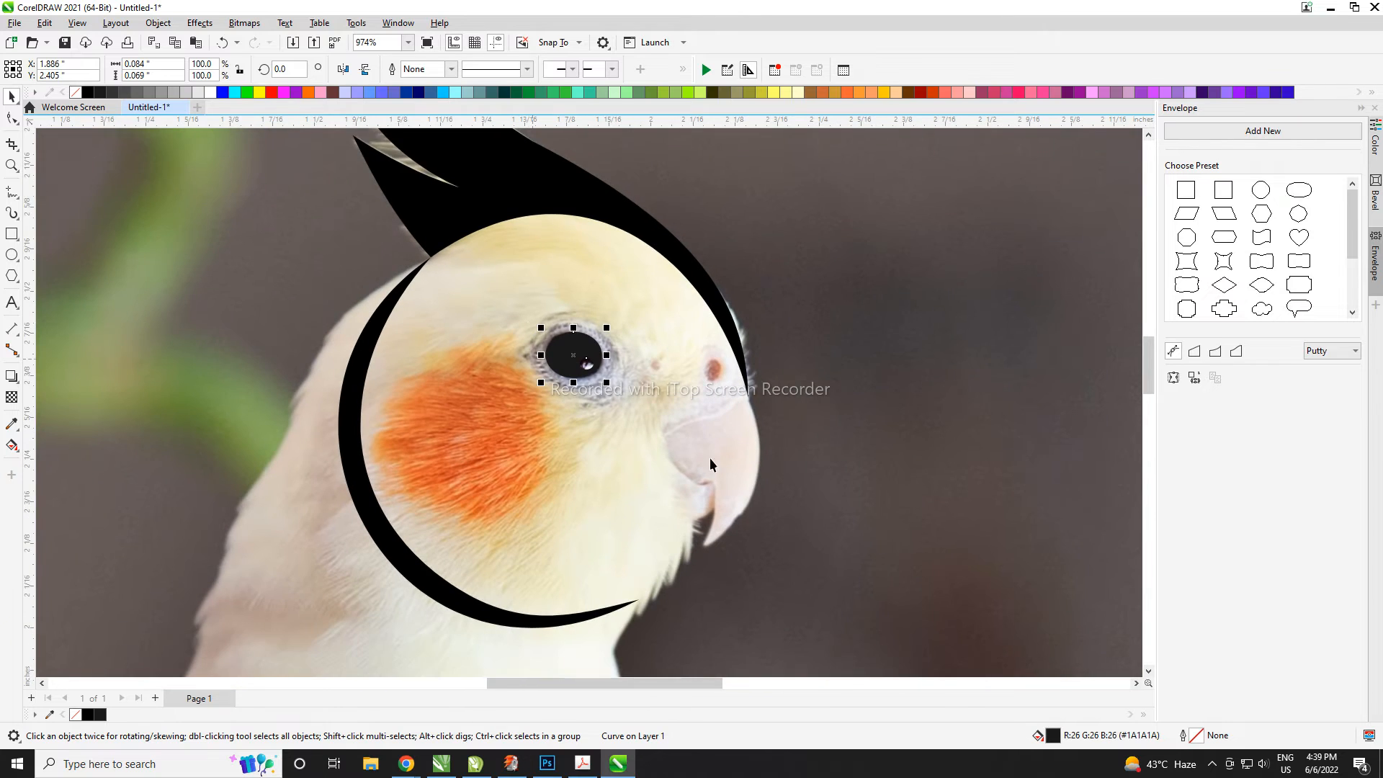
- Draw a closed five-node straight-line outline of the upper beak from the mouth notch around the beak's base, brow and hooked tip
left_click(12, 191)
scroll(803, 446, "up", 2)
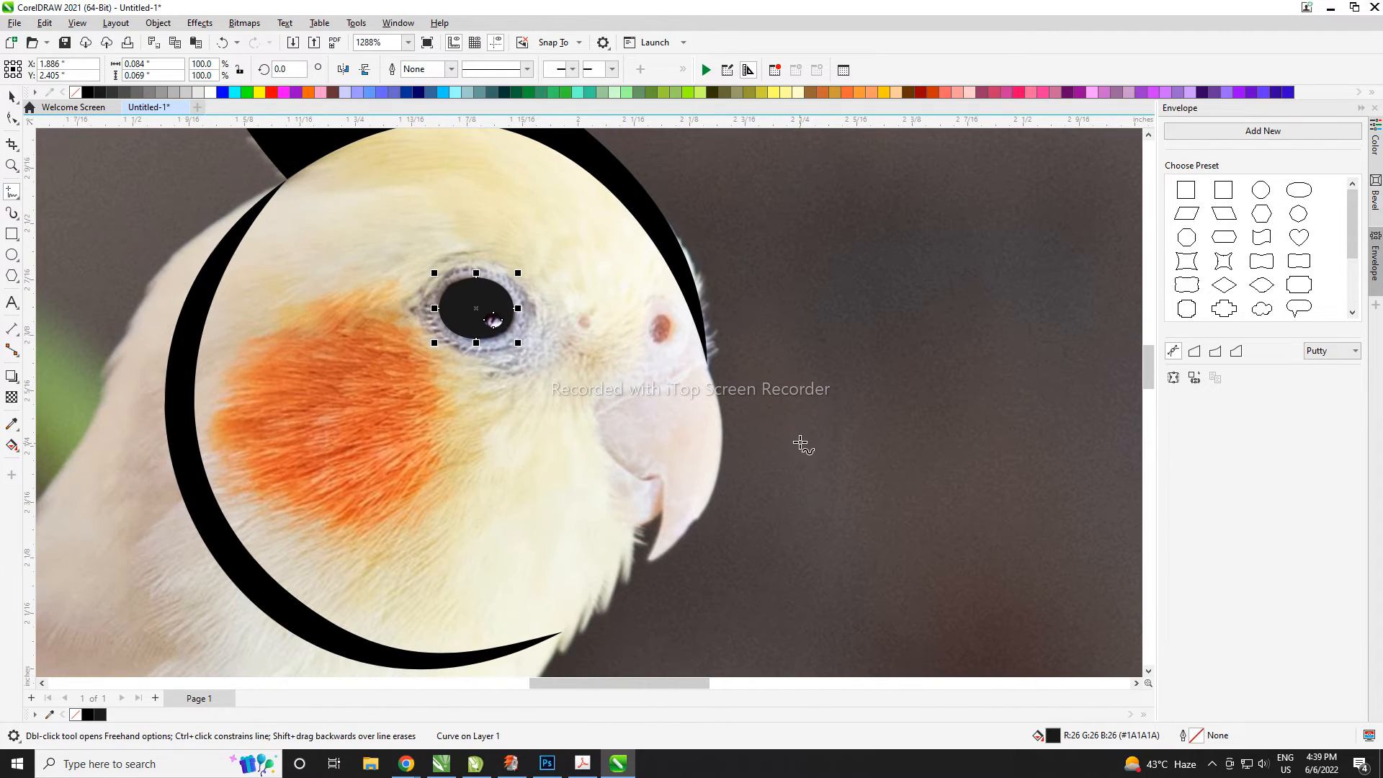
left_click_drag(663, 487, 640, 477)
key("F10")
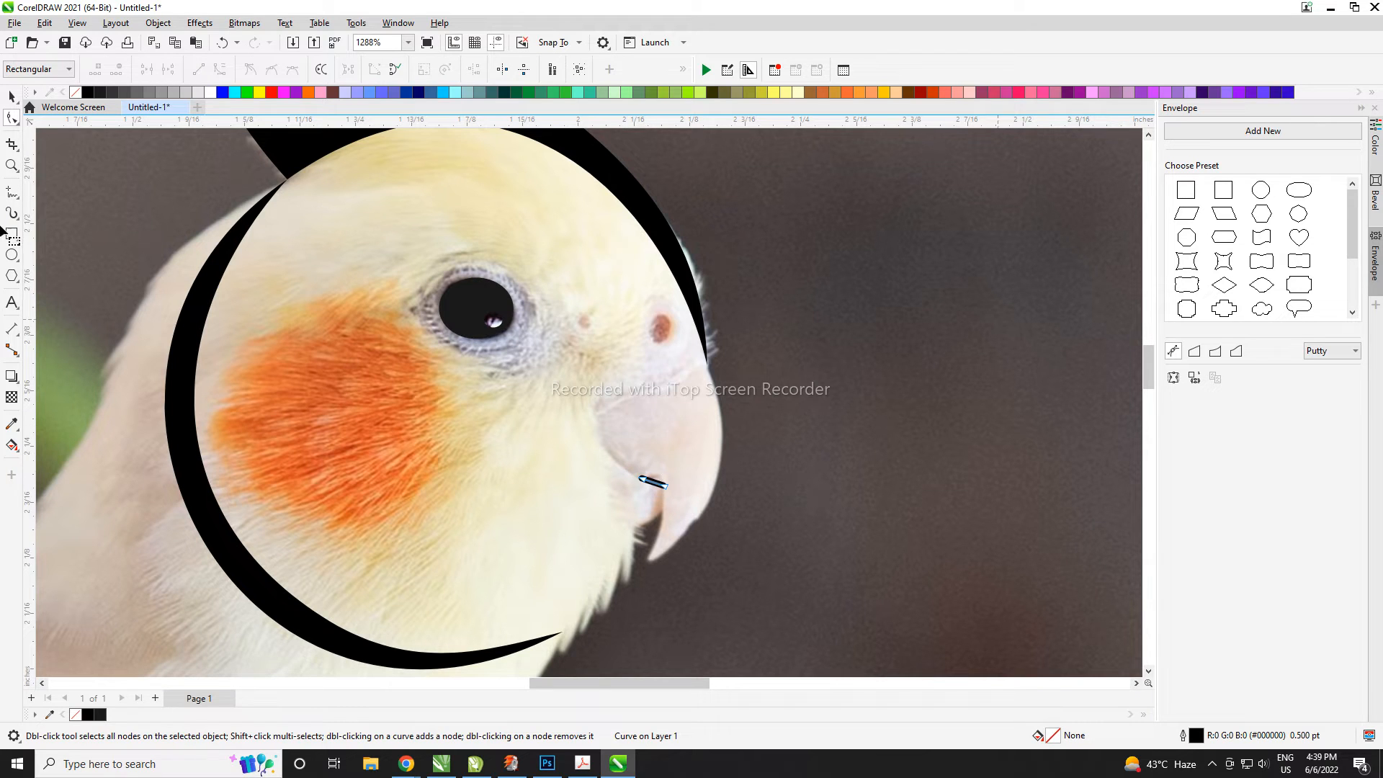
left_click(12, 191)
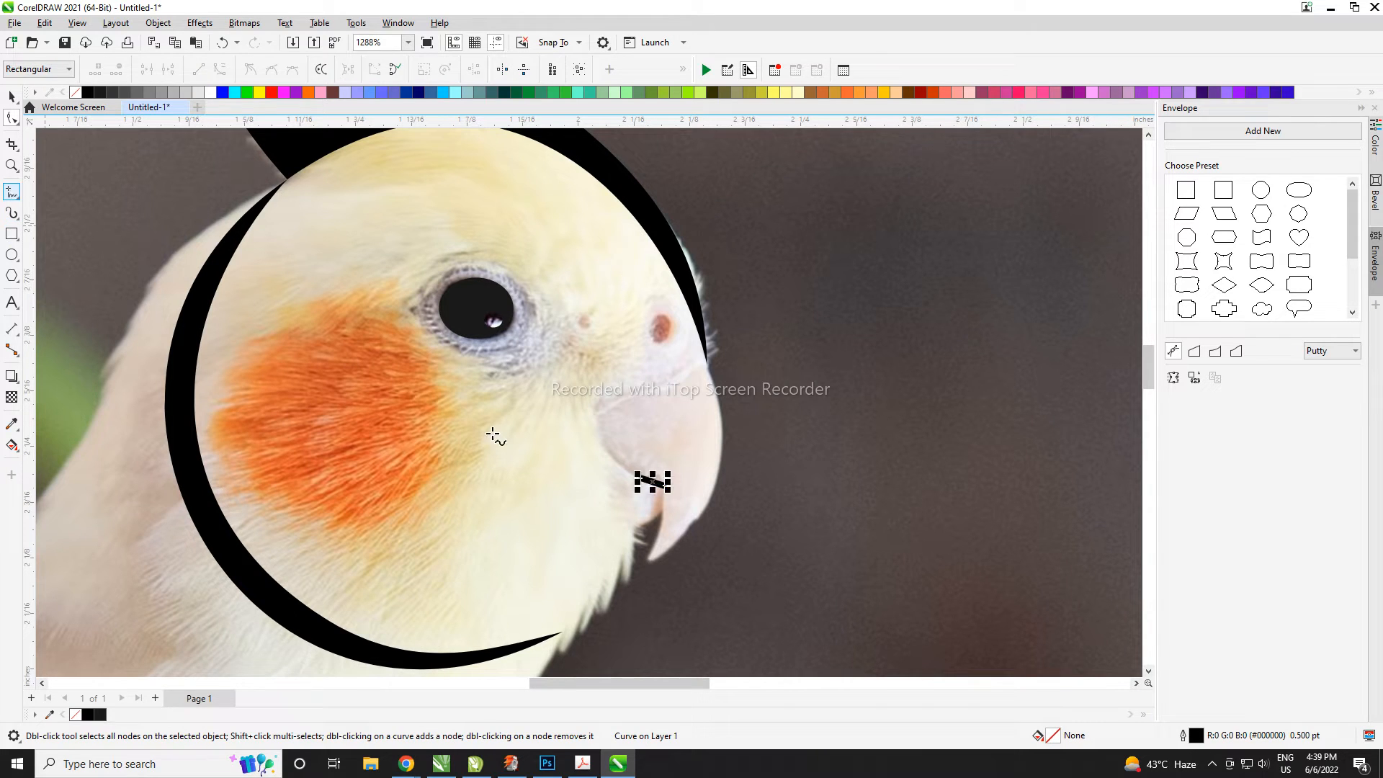
left_click(641, 477)
double_click(608, 400)
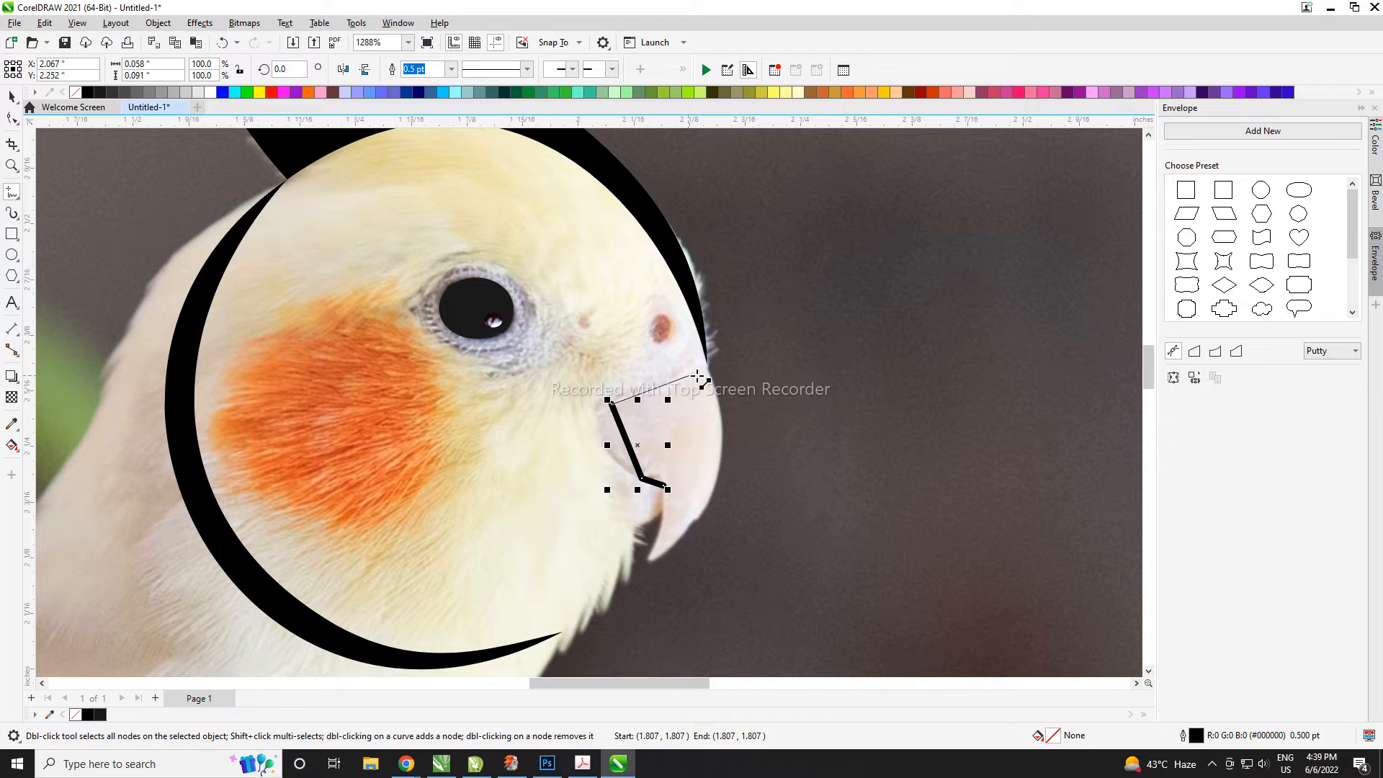
left_click(709, 358)
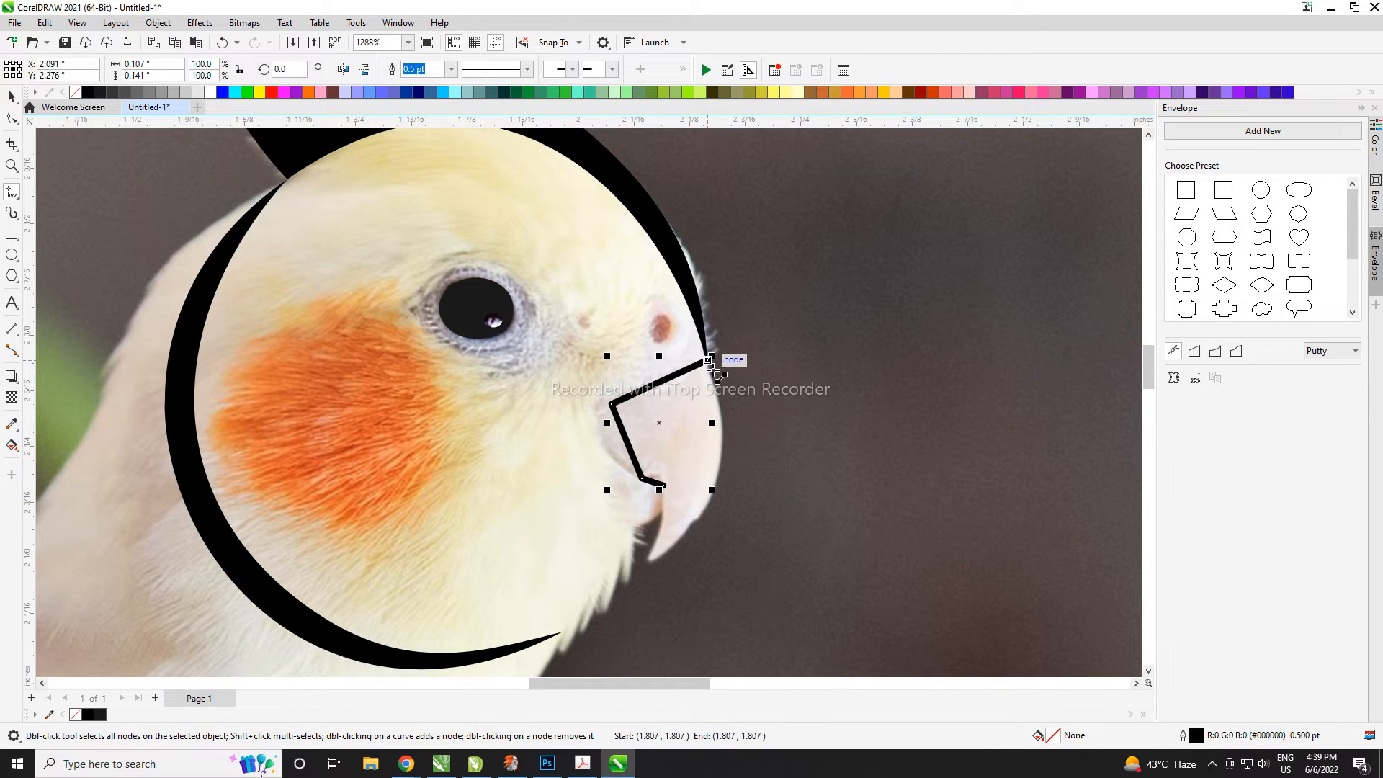
left_click(644, 563)
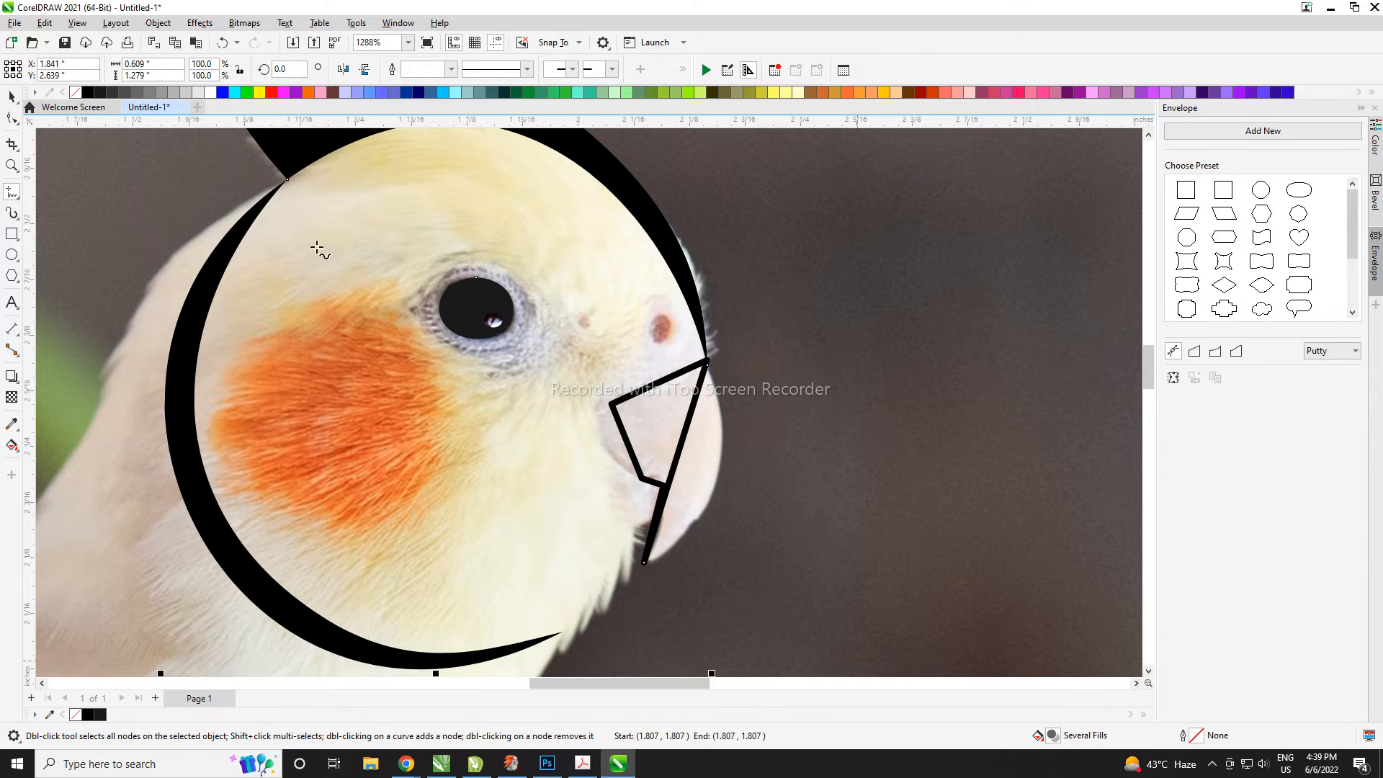
- Select all nodes of the upper beak outline and convert its straight segments to curves
key("F10")
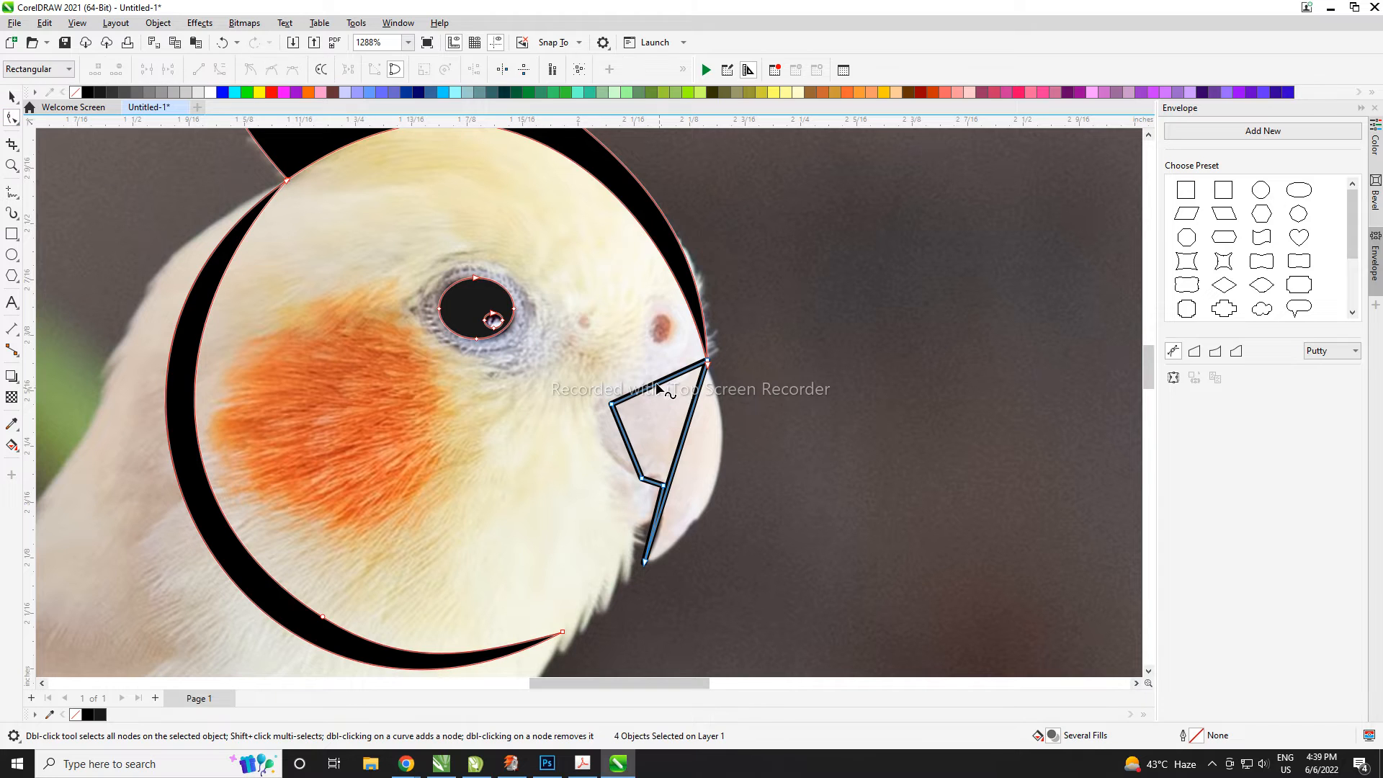
key("space")
left_click(700, 389)
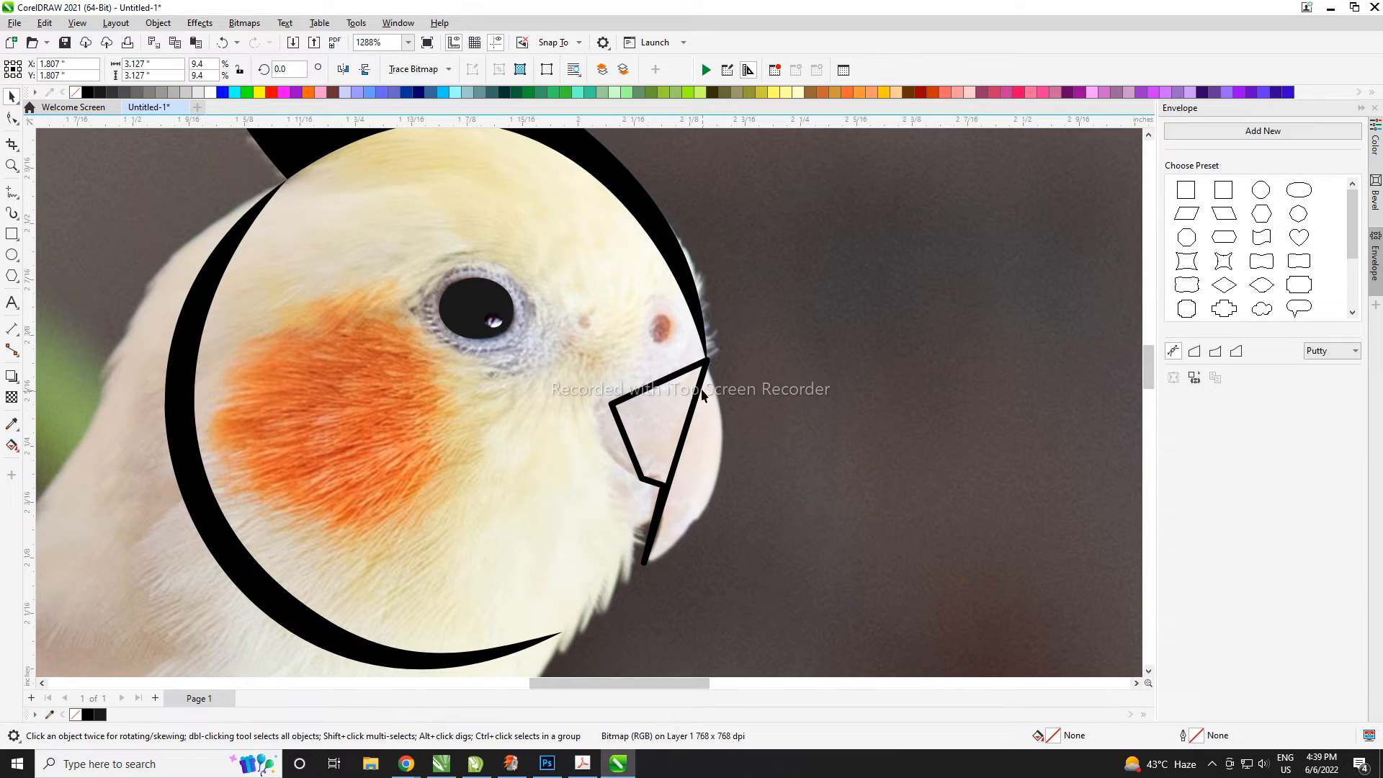
key("ctrl+a")
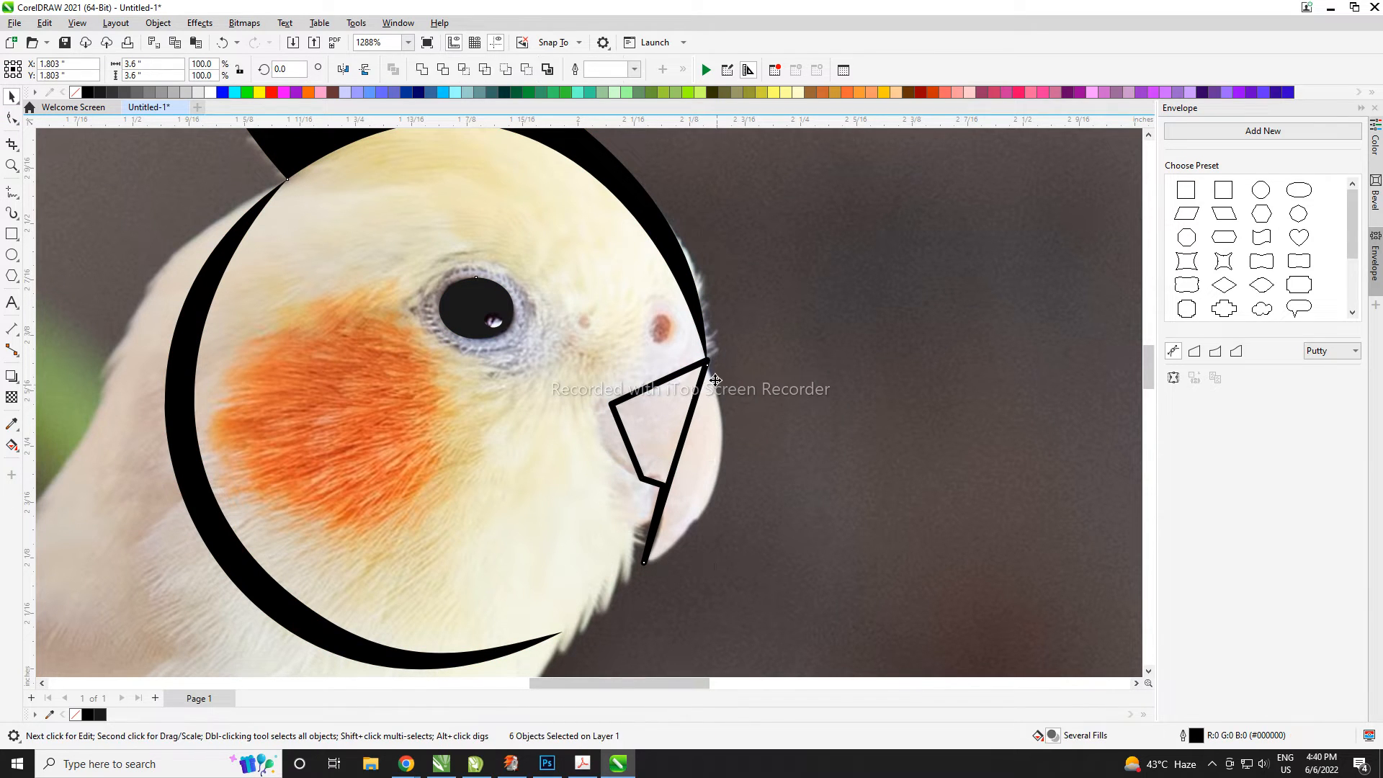
key("F10")
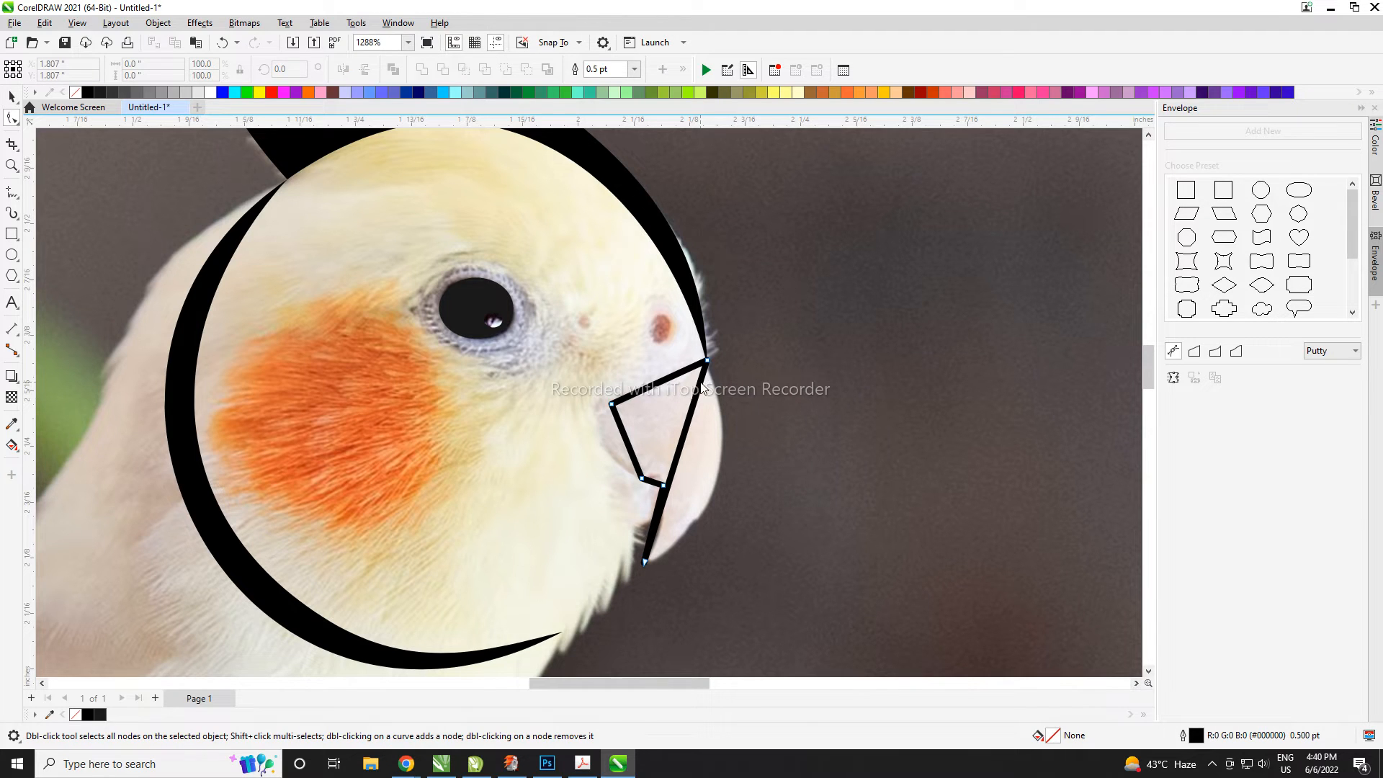
left_click(702, 389)
key("ctrl+q")
- Bow the upper beak's base edge, the short notch edge and the long outer edge outward to follow the photo
left_click_drag(625, 441, 601, 442)
scroll(659, 486, "up", 1)
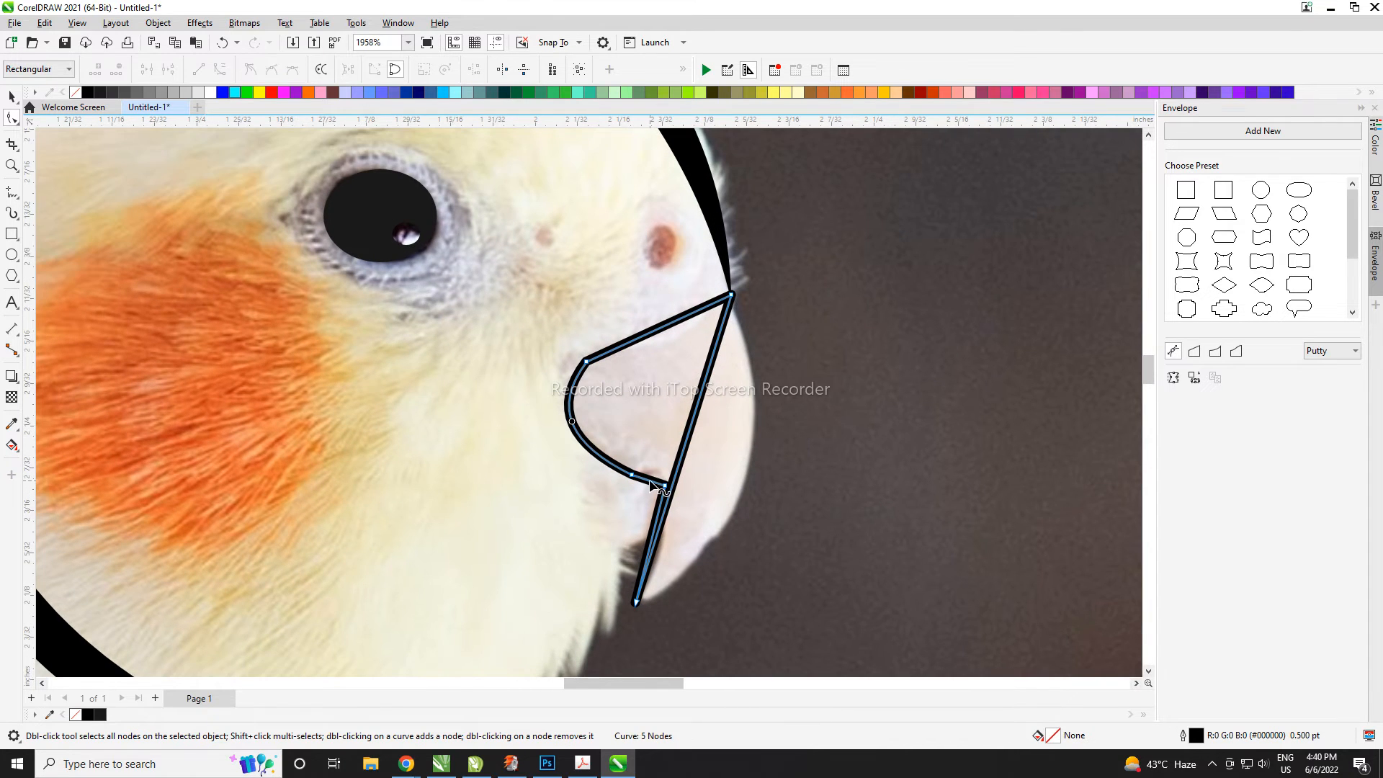
scroll(651, 479, "up", 1)
left_click_drag(652, 479, 753, 468)
scroll(653, 474, "down", 1)
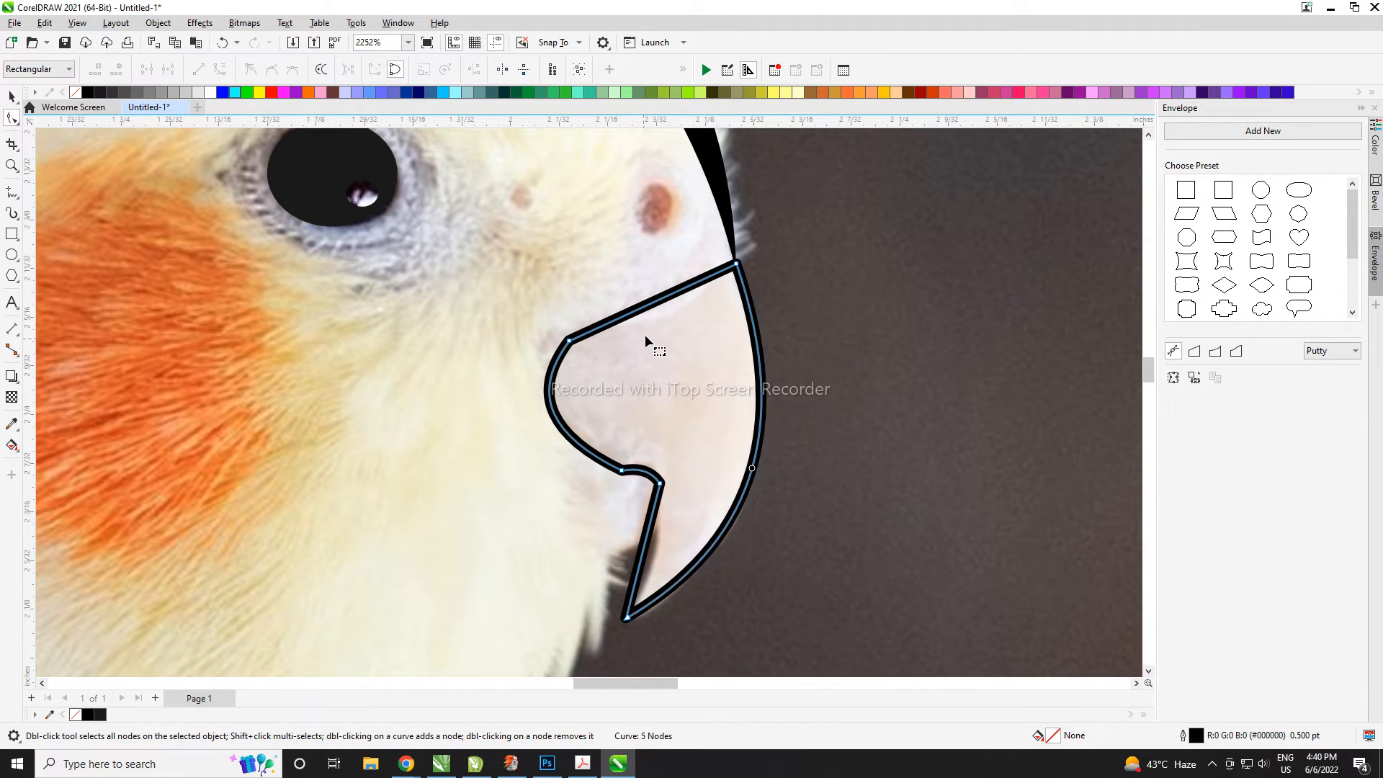
- Shape the upper beak's top edge into a gentle S-curve and bend the inner edge of its hook to match the photo
left_click(648, 305)
left_click_drag(680, 295, 624, 319)
scroll(599, 382, "down", 2)
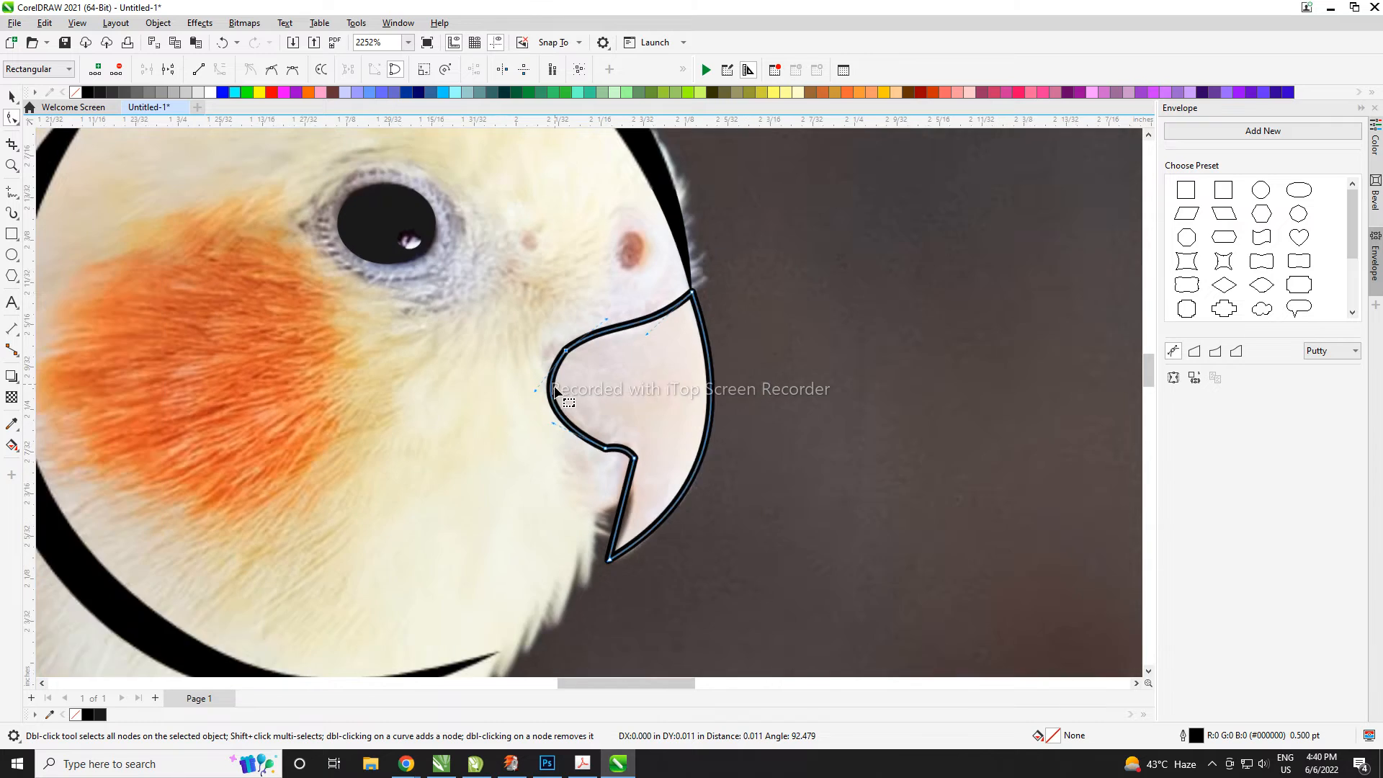
scroll(605, 437, "up", 1)
key("space")
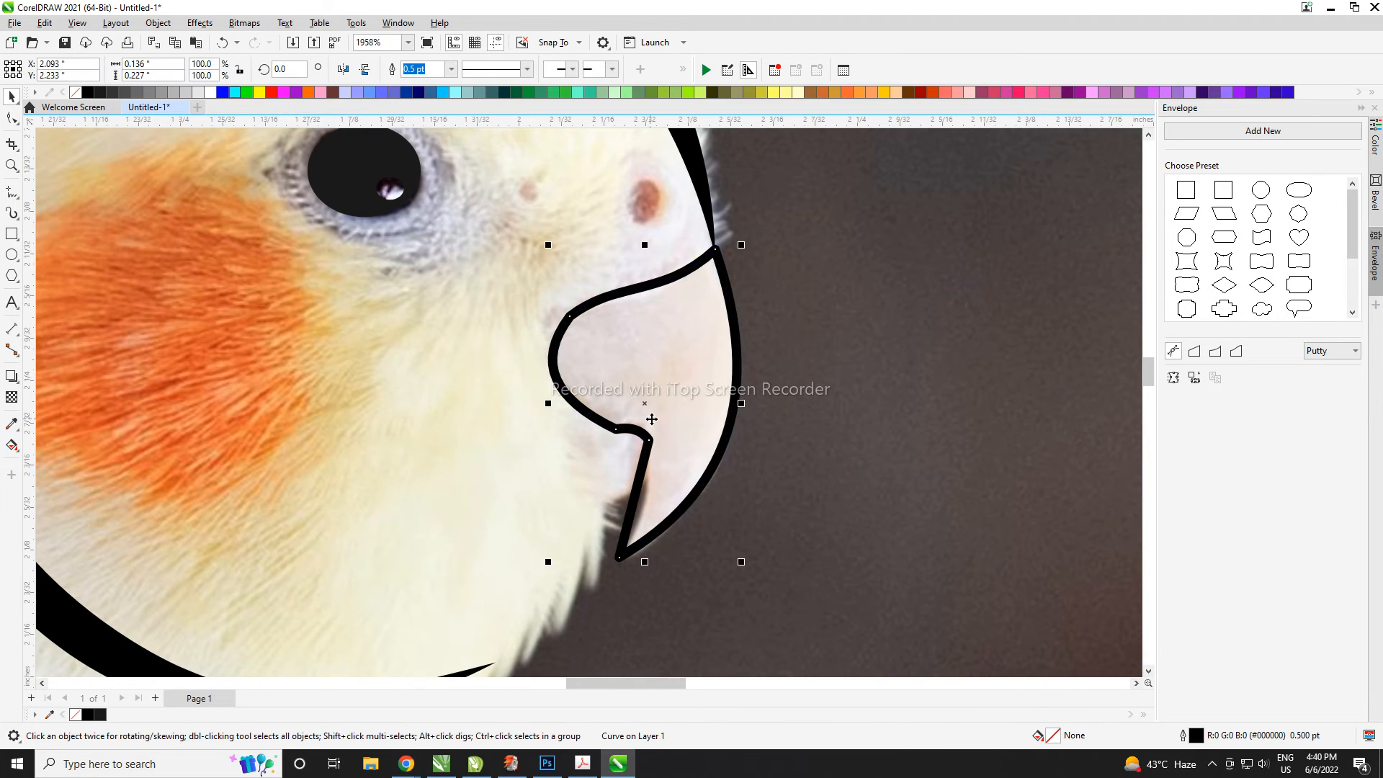
key("space")
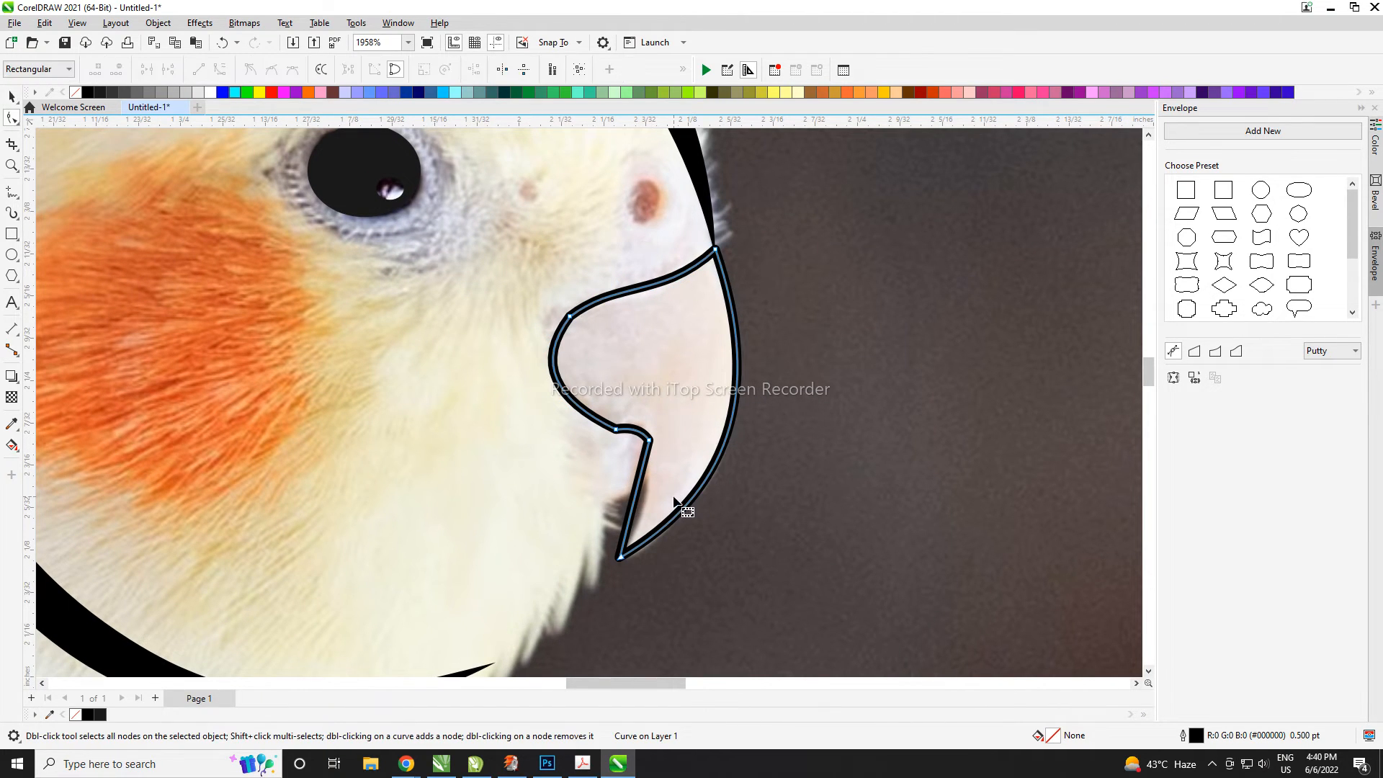
left_click_drag(638, 491, 646, 496)
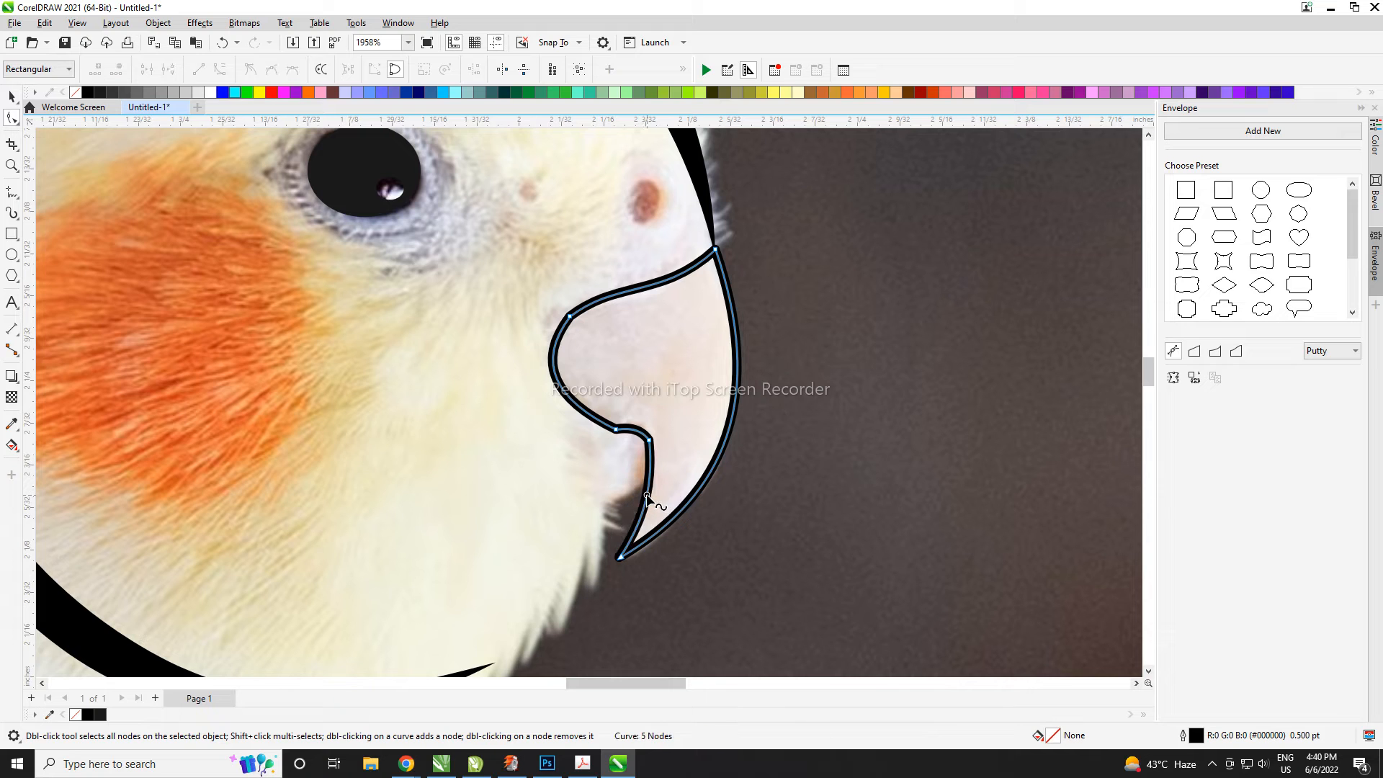
key("space")
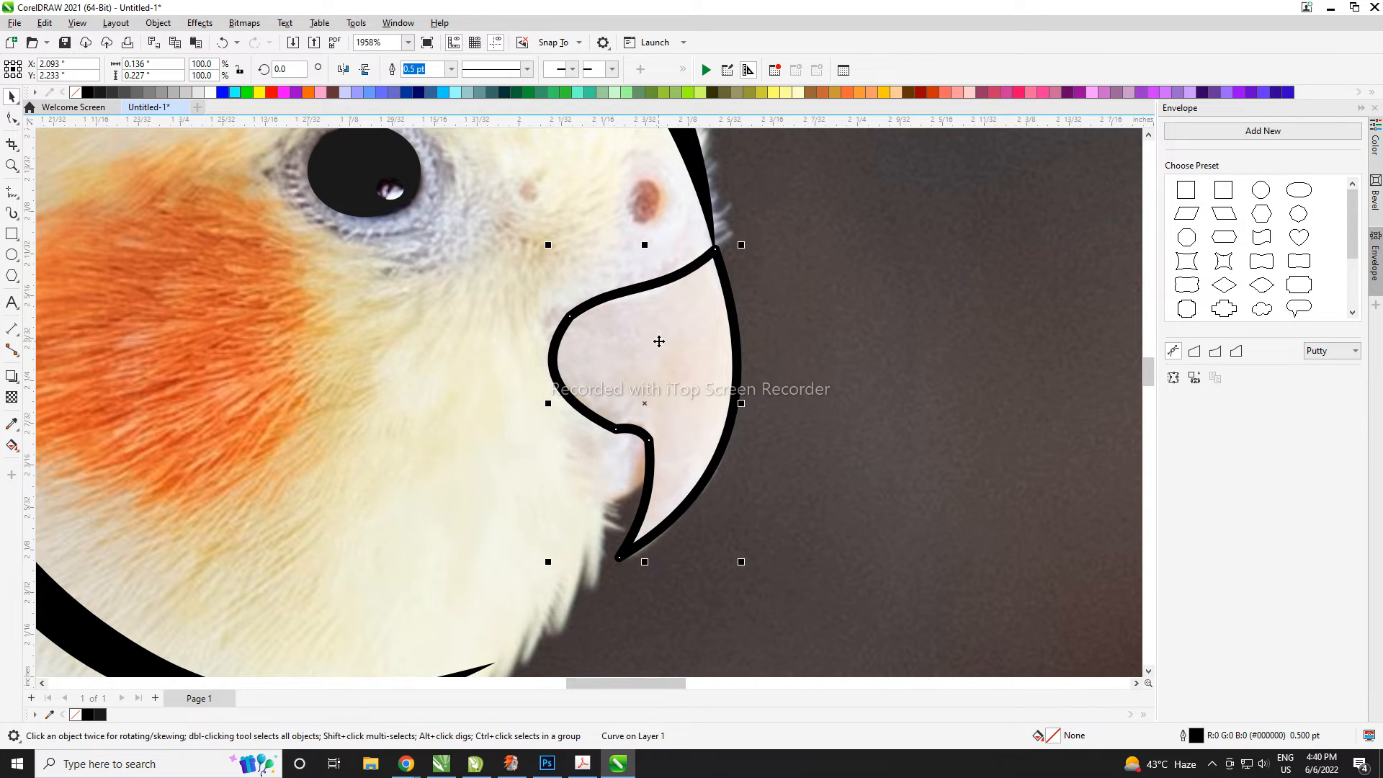
- Draw a closed four-sided straight-line outline over the lower beak, tucked beneath the upper beak's notch
scroll(678, 404, "down", 3)
left_click(10, 193)
scroll(619, 502, "up", 4)
left_click(614, 486)
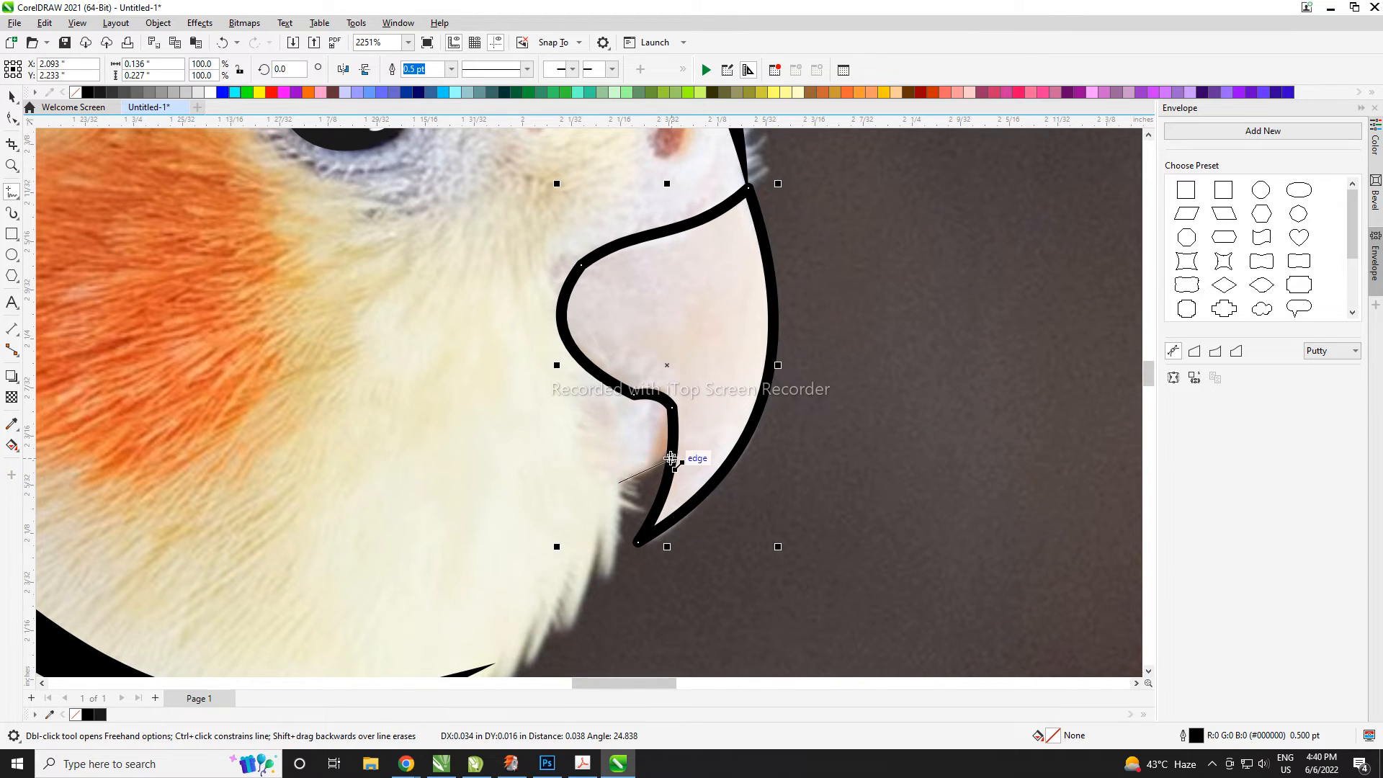
left_click(668, 456)
left_click(668, 456)
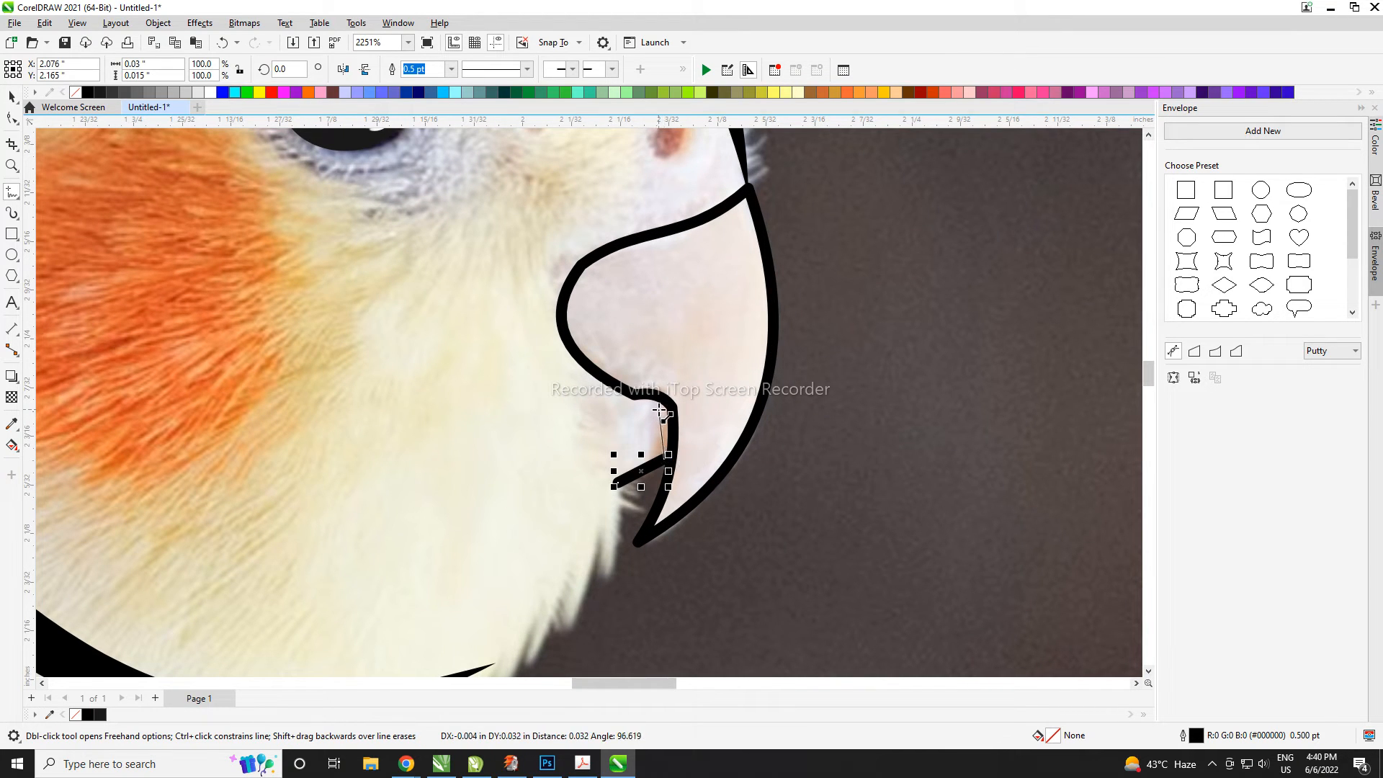
double_click(660, 410)
double_click(586, 391)
left_click(617, 478)
- Bow the lower beak's front edge toward the hook and round its bottom edge, shifting the corner between them slightly inward
key("space")
left_click(831, 355)
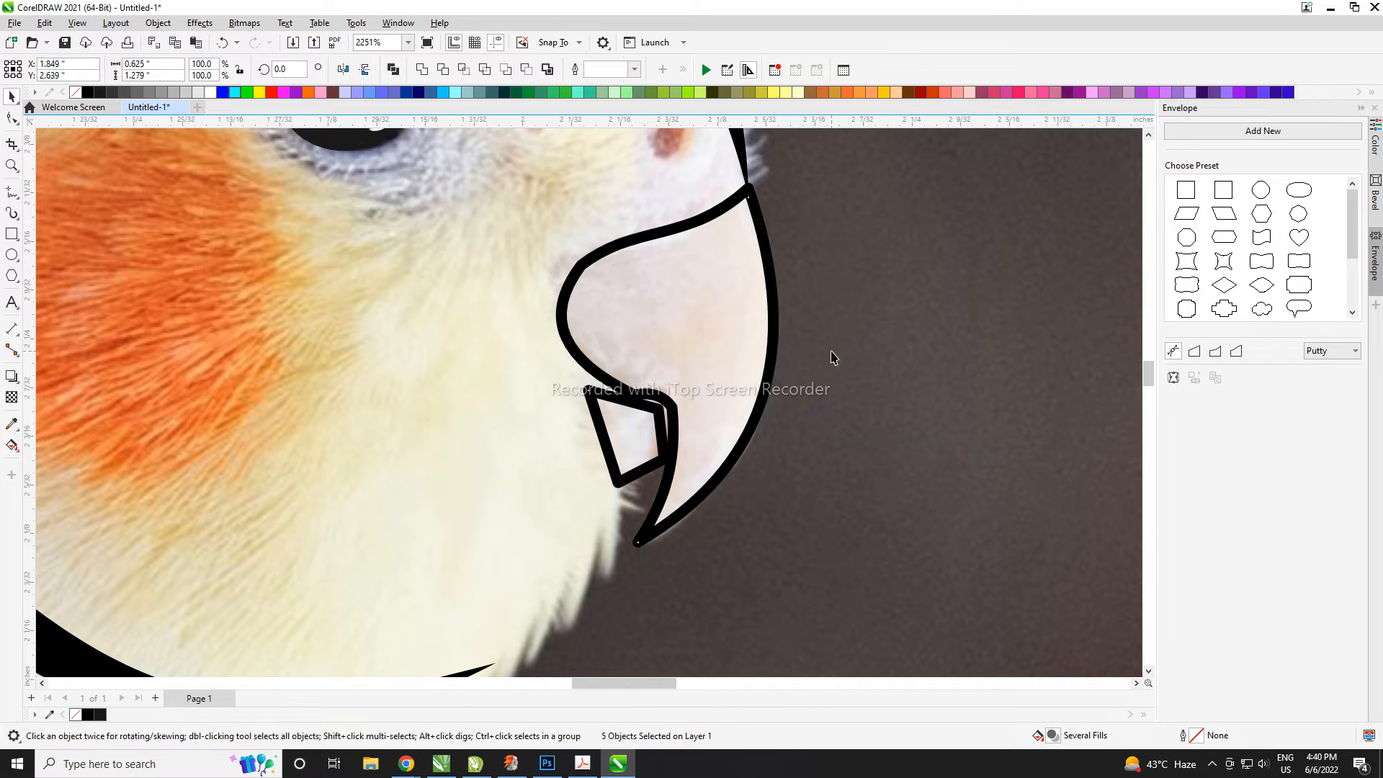
left_click(13, 118)
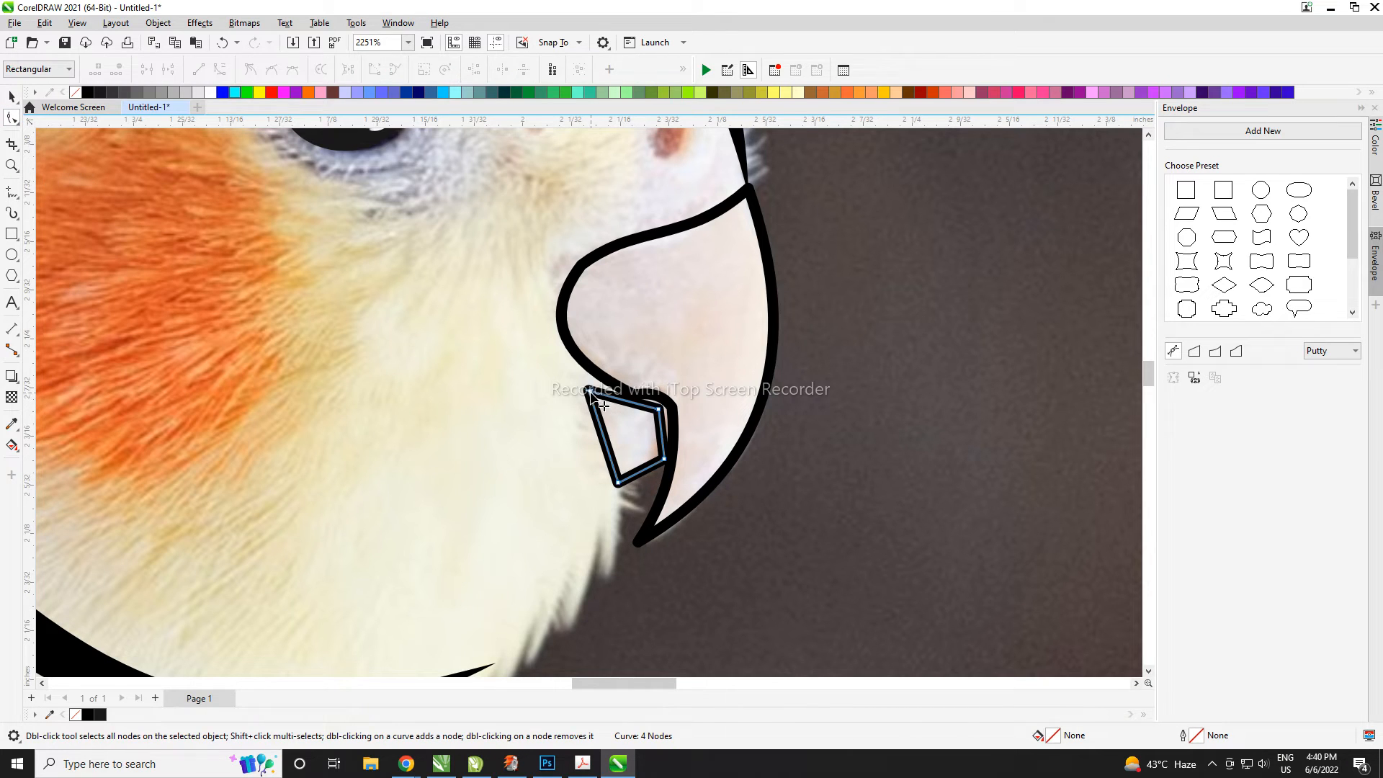
left_click(599, 418)
scroll(615, 401, "up", 2)
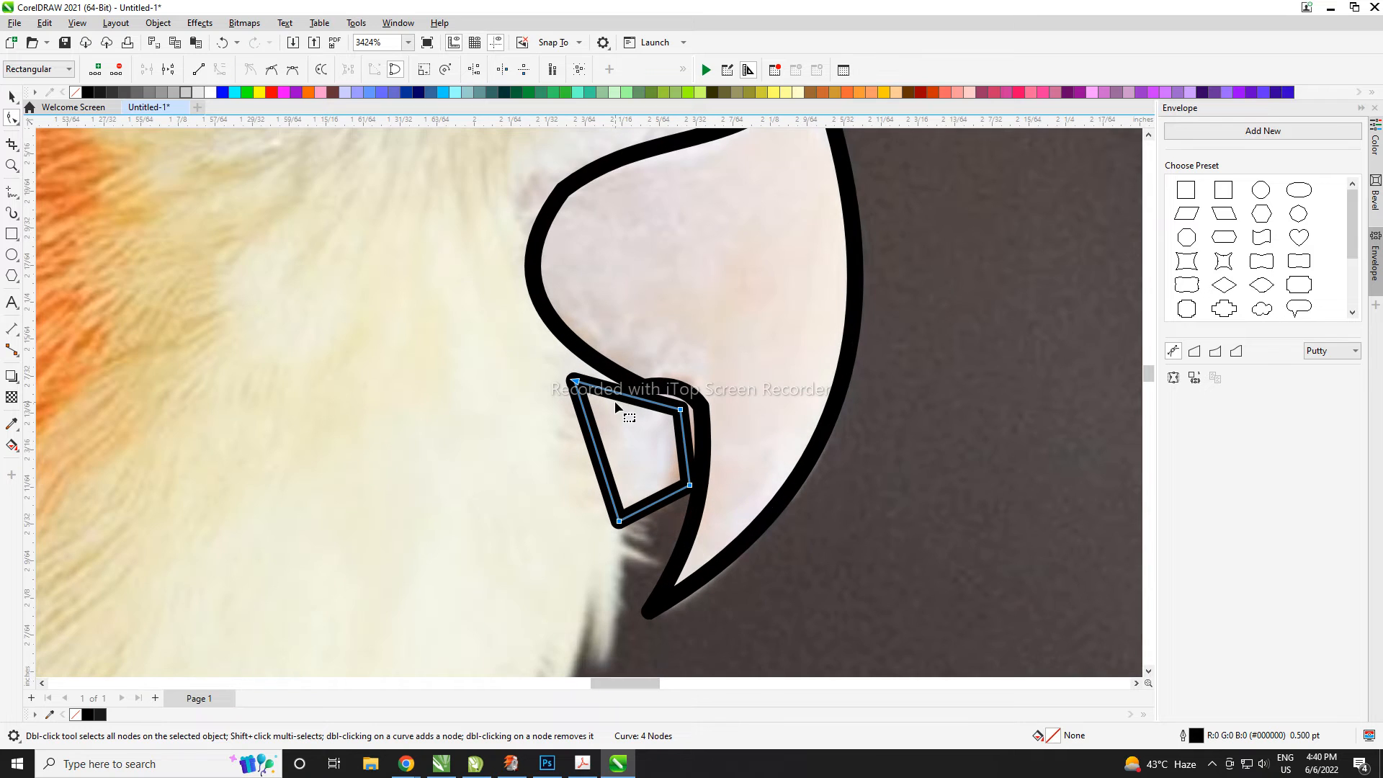
scroll(688, 543, "up", 2)
left_click_drag(696, 518, 683, 513)
key("ctrl+z")
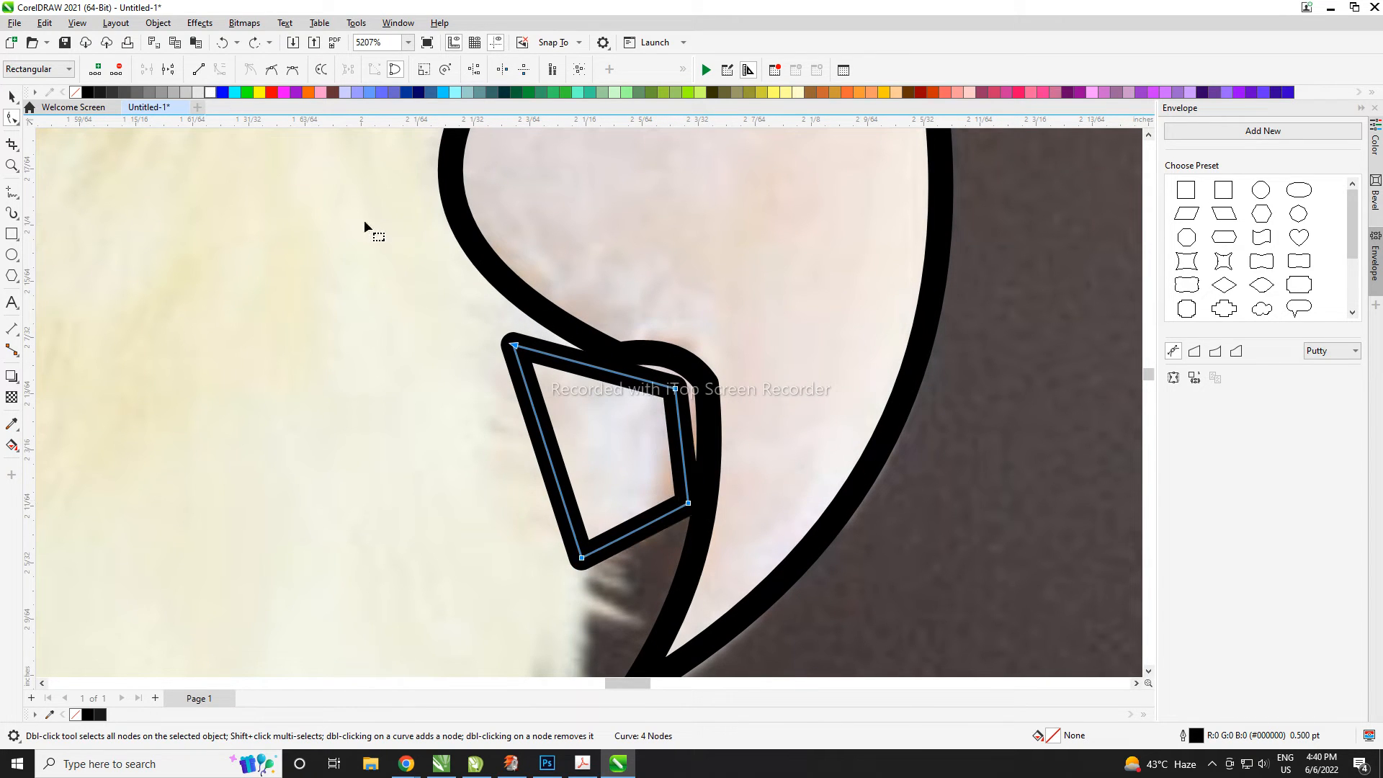
left_click_drag(679, 431, 692, 433)
left_click_drag(688, 504, 652, 542)
left_click(646, 529)
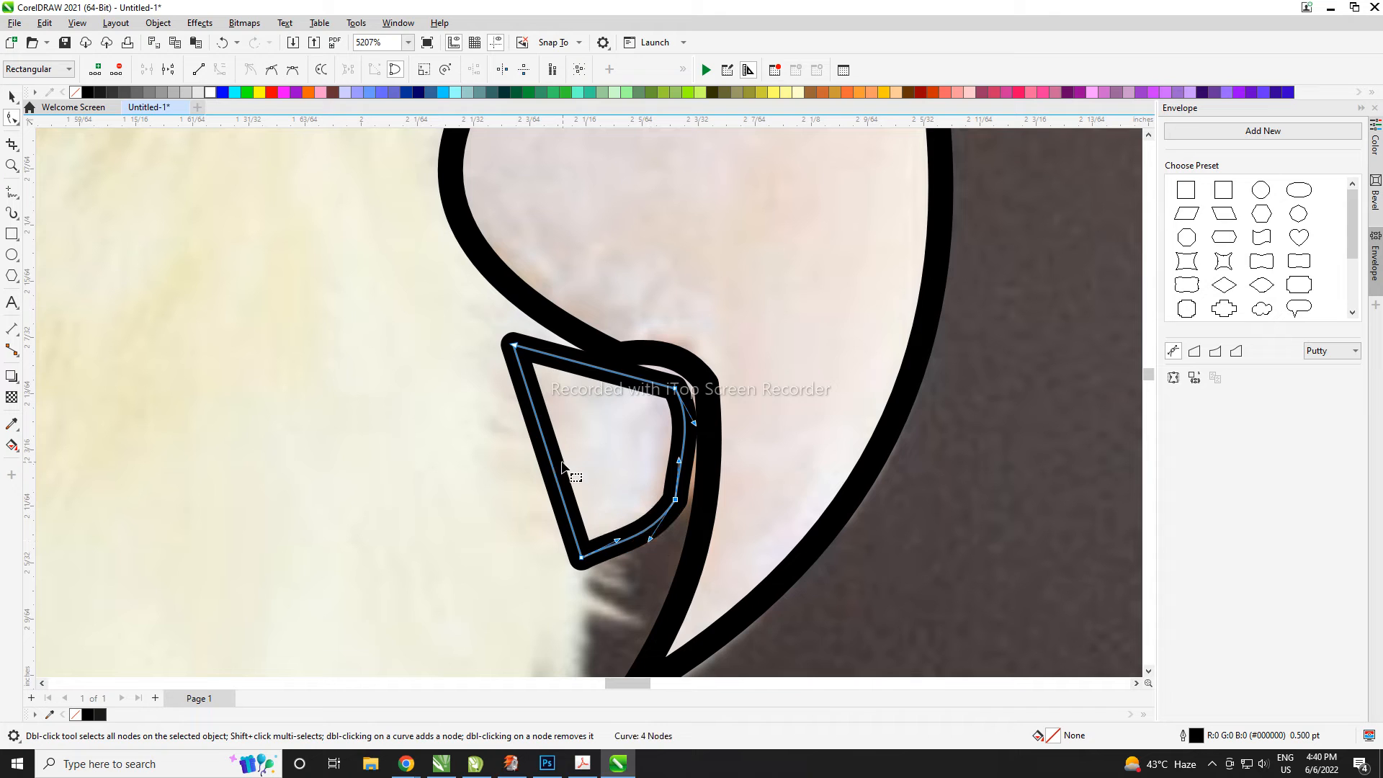
- Bend the lower beak's rear edge inward and its top edge downward to follow the upper beak's curve
left_click_drag(554, 464, 576, 462)
left_click(611, 379)
left_click_drag(609, 385, 688, 446)
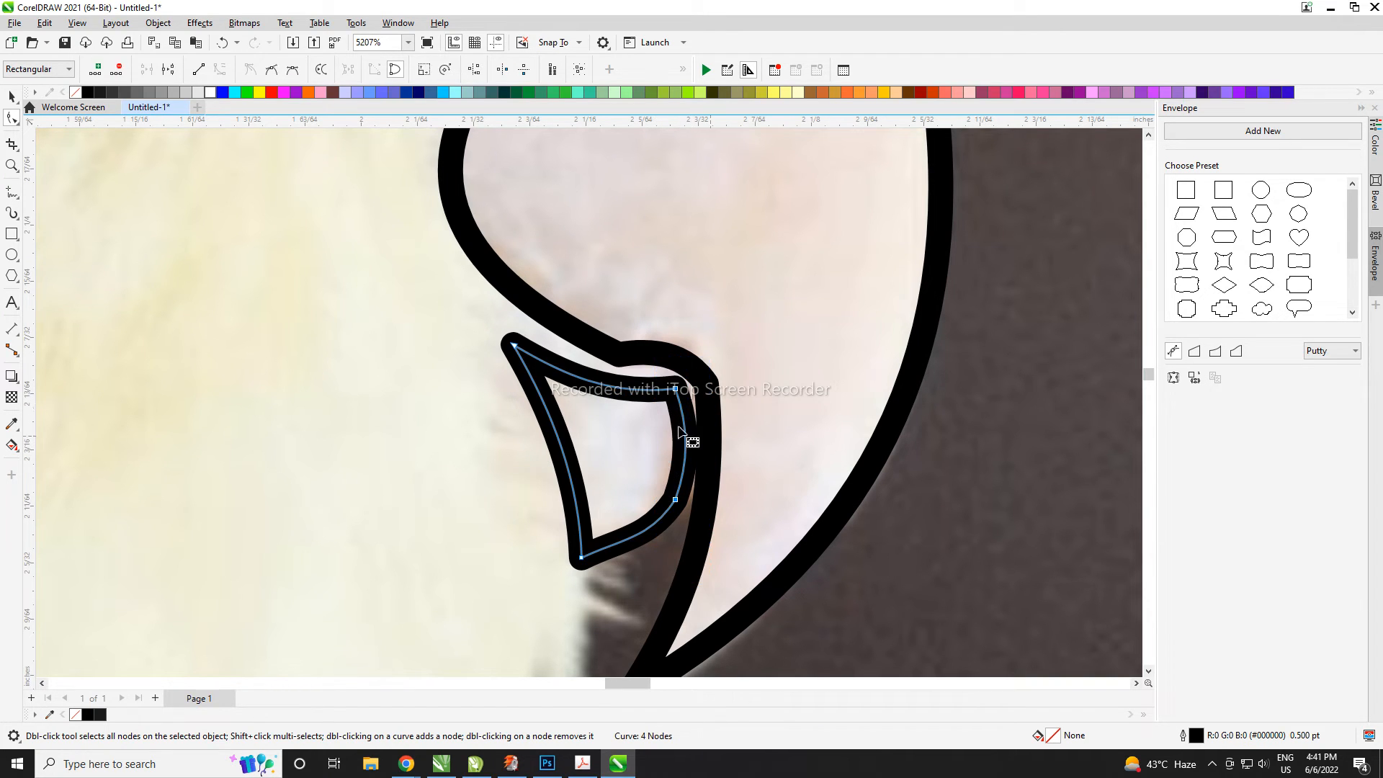
- Move the lower beak's front nodes away from the hook, bow the front edge, and delete the lower front node
left_click_drag(675, 389, 662, 389)
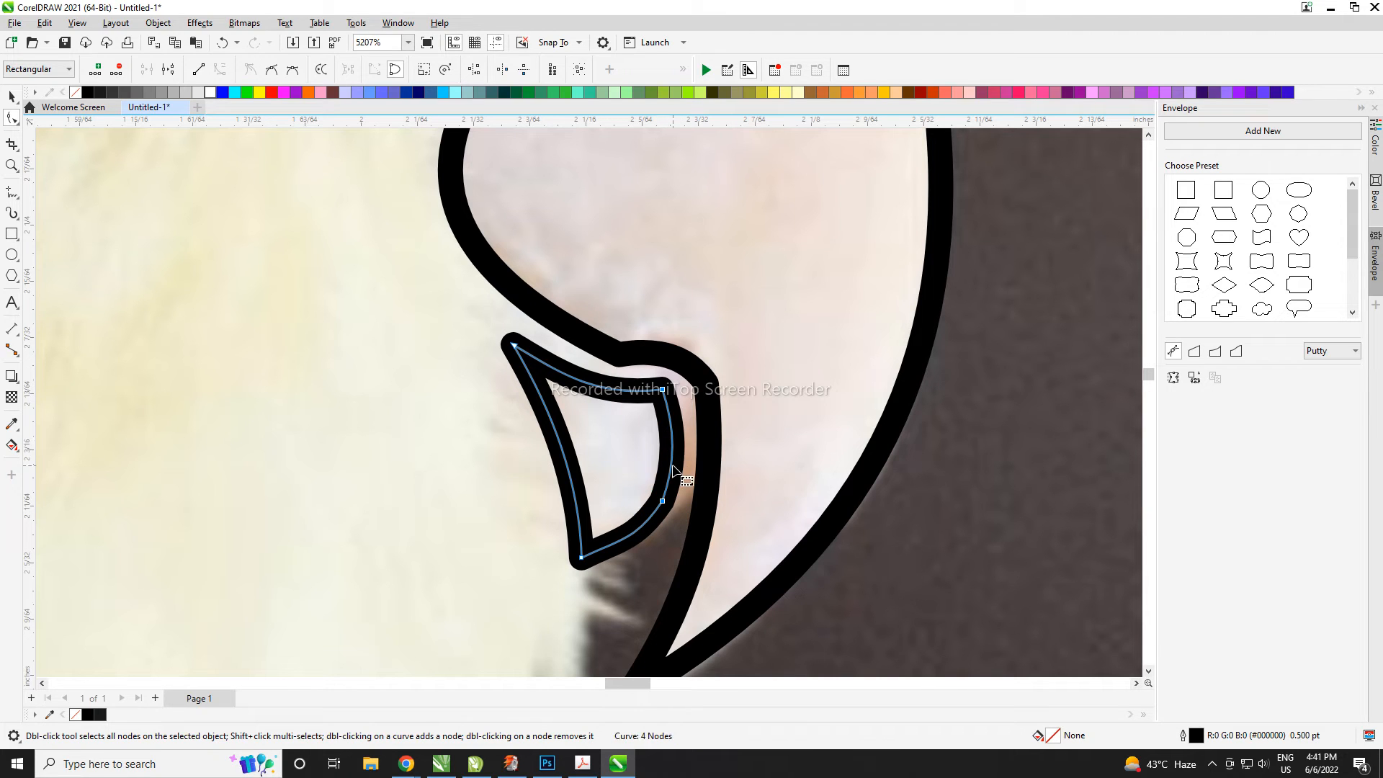
left_click_drag(673, 454, 677, 449)
double_click(662, 501)
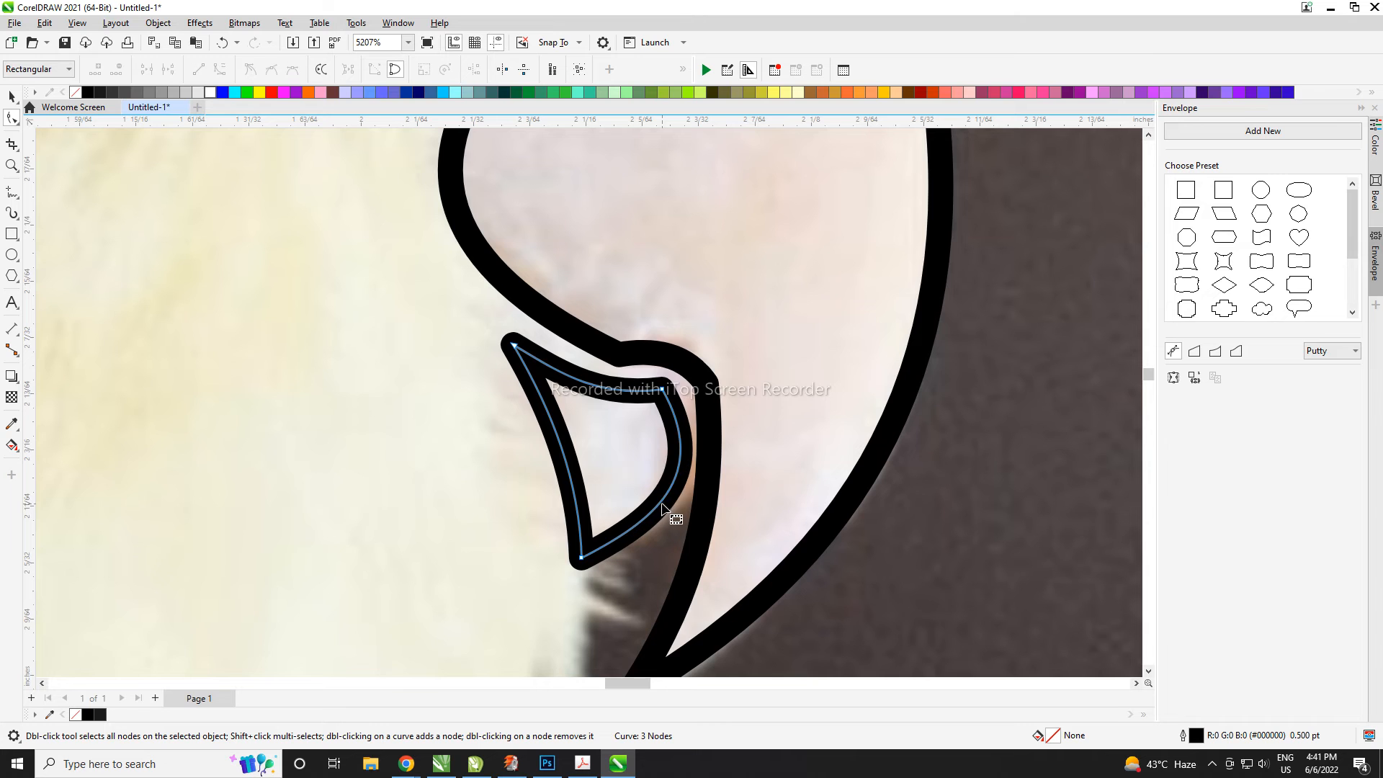
- Draw a nearly round ellipse about 0.2 inches across over the photo's orange cheek patch
scroll(664, 504, "down", 5)
scroll(672, 431, "down", 2)
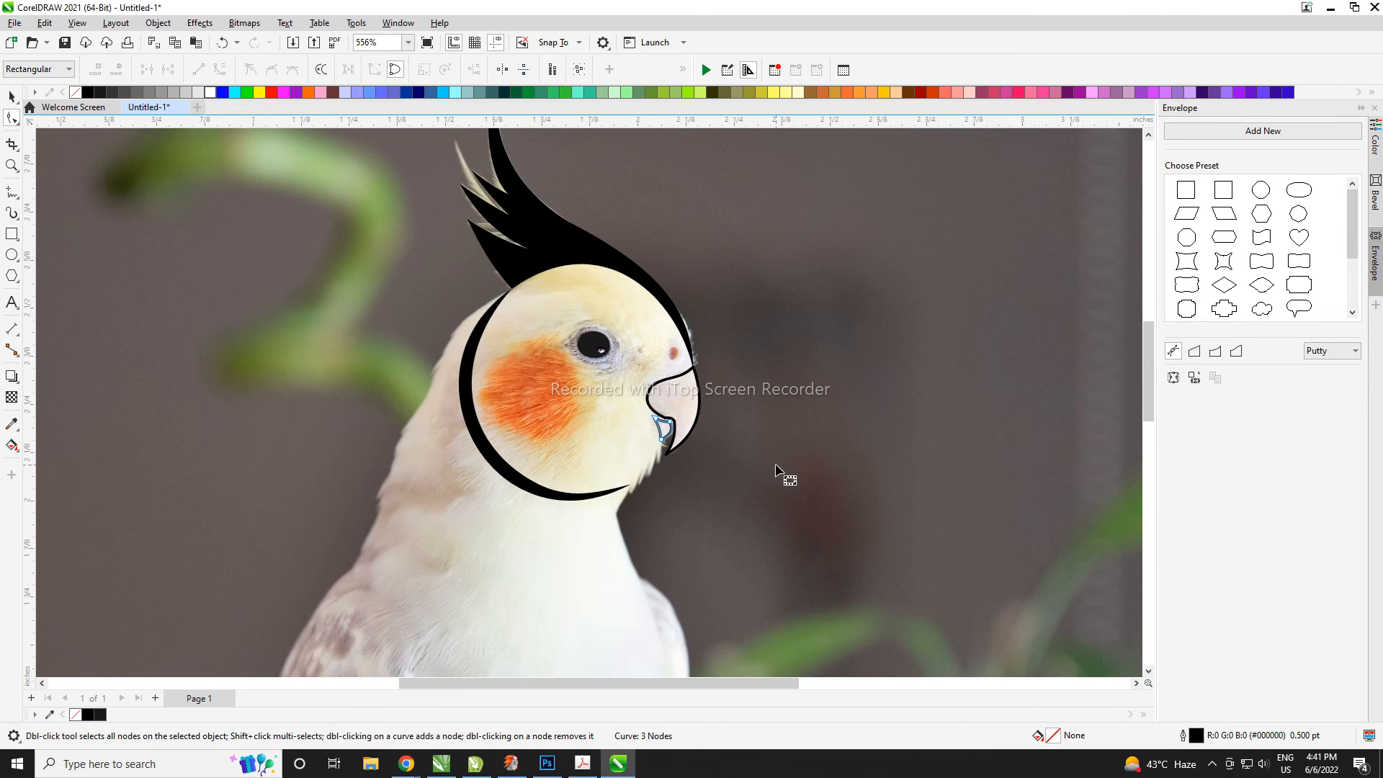
key("space")
scroll(666, 432, "up", 1)
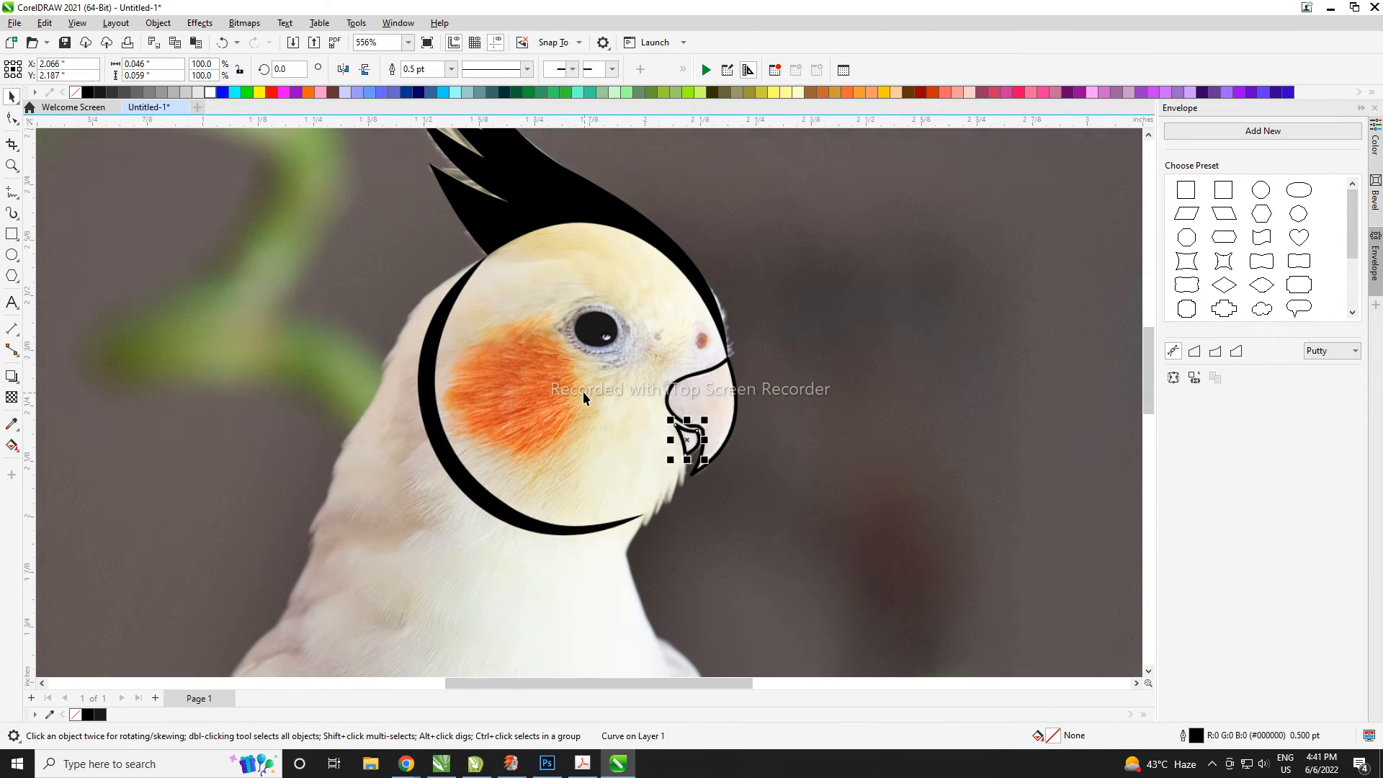
left_click(11, 254)
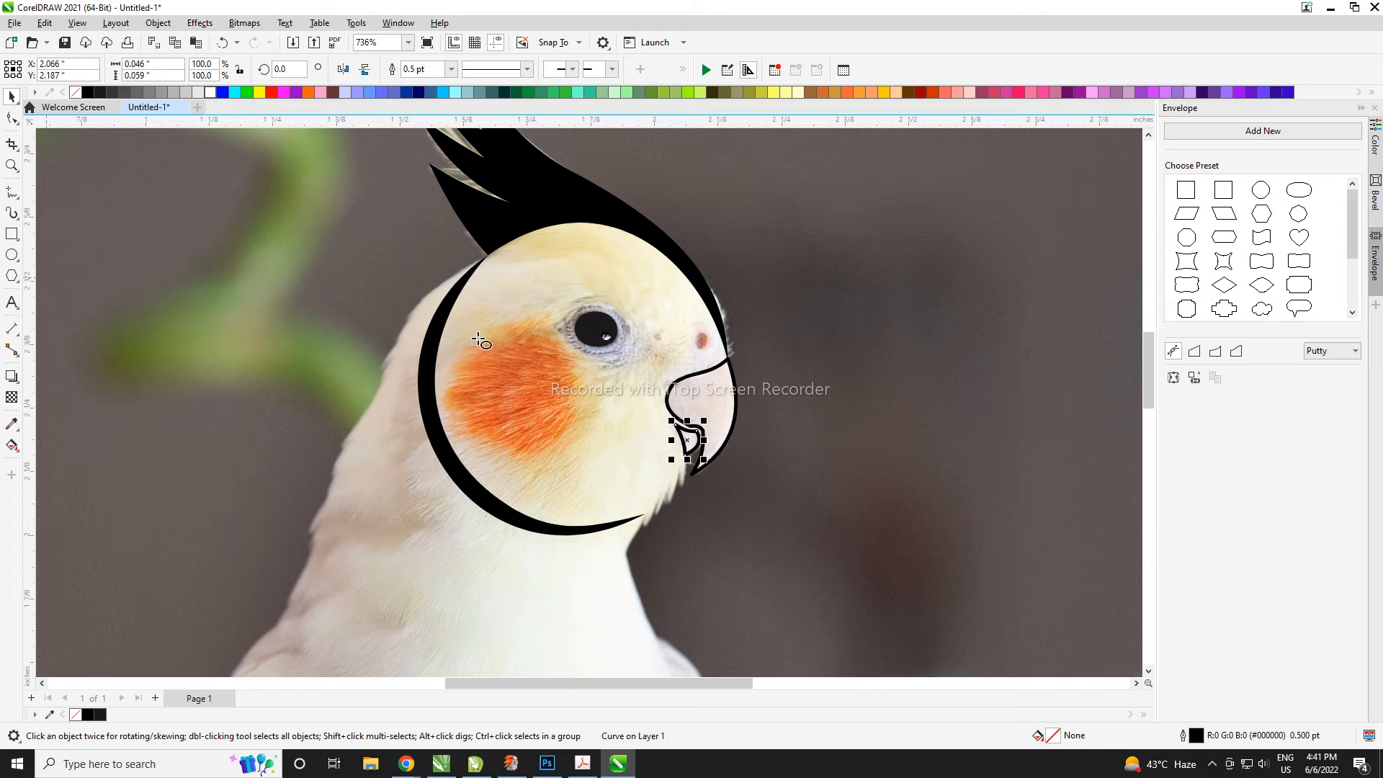
left_click_drag(463, 337, 567, 445)
- Move the cockatiel photo left, out from behind the traced head
key("space")
scroll(658, 333, "down", 3)
left_click_drag(762, 423, 96, 386)
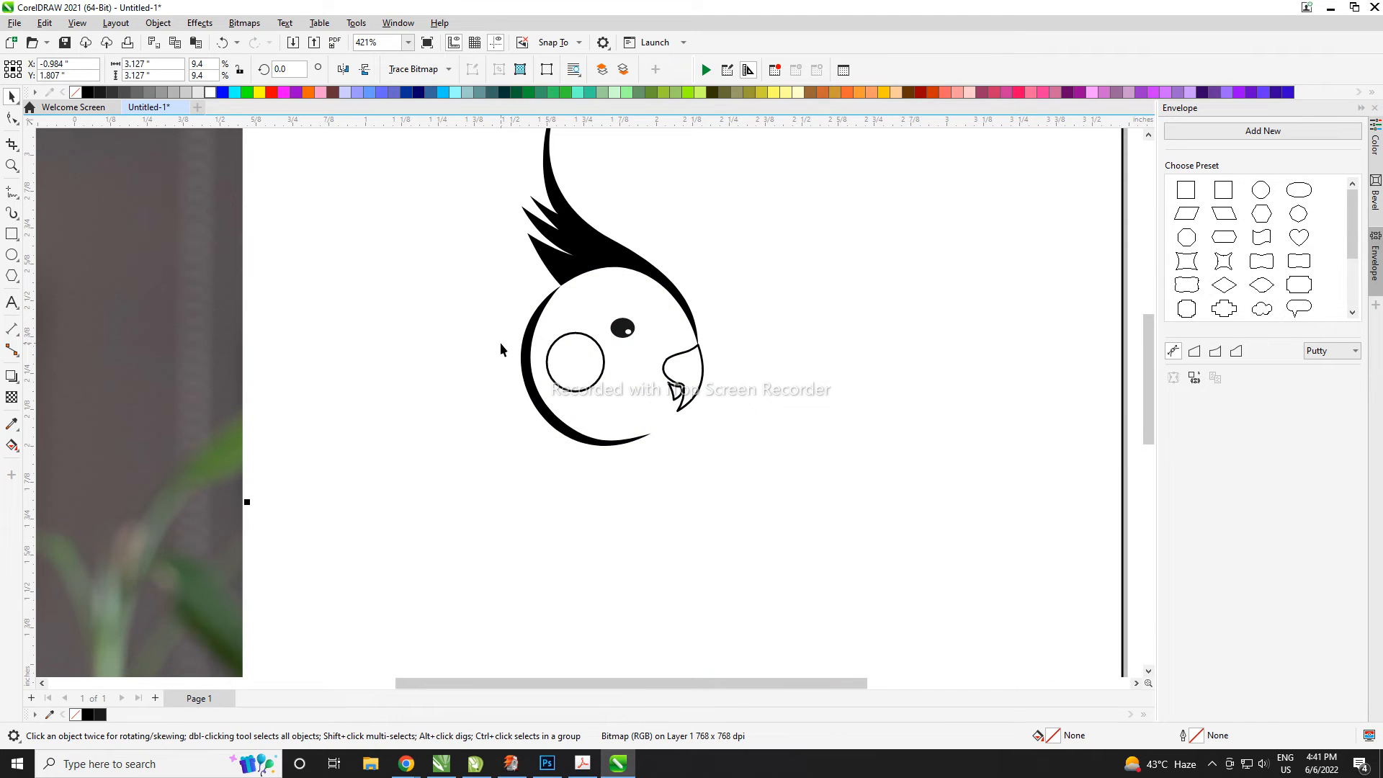
- Fill the cheek circle with orange (#FF6600) and remove its outline
left_click(577, 334)
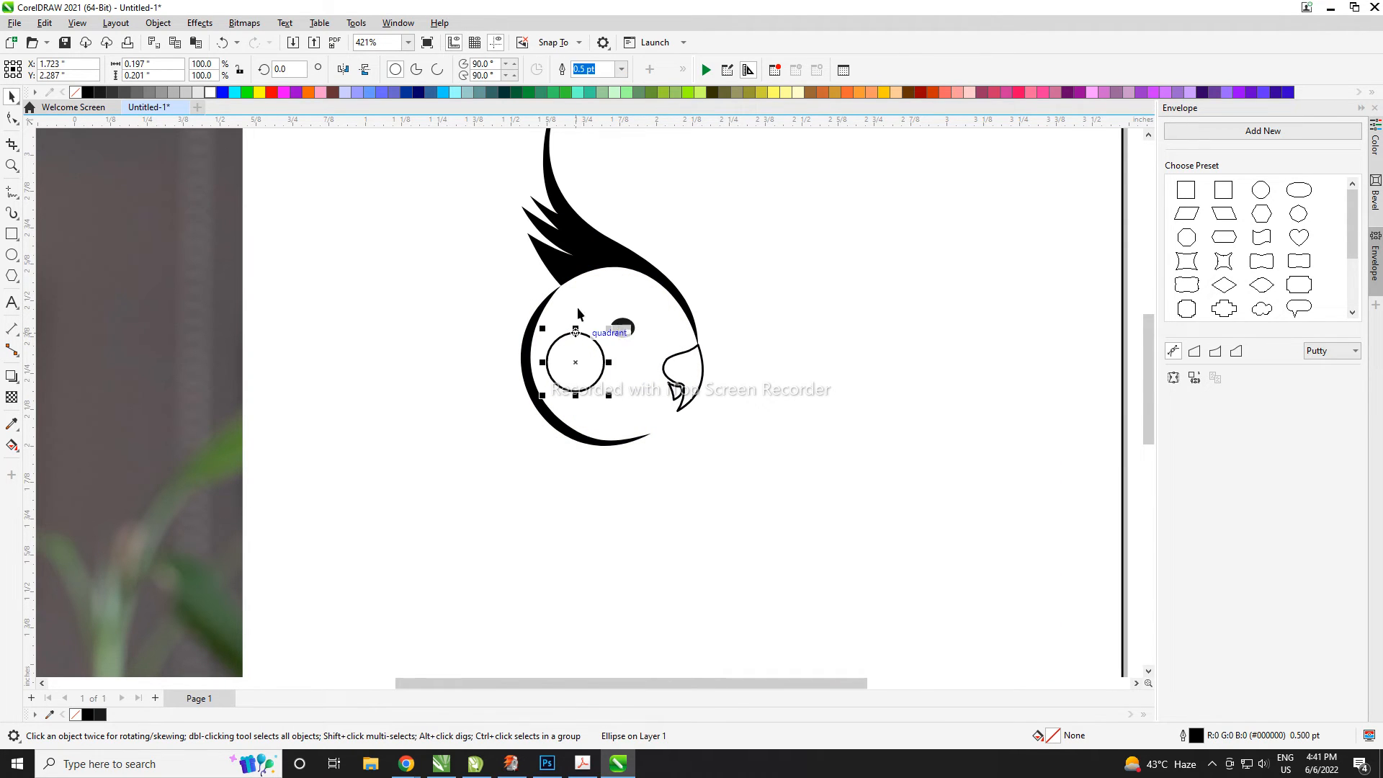
left_click(307, 93)
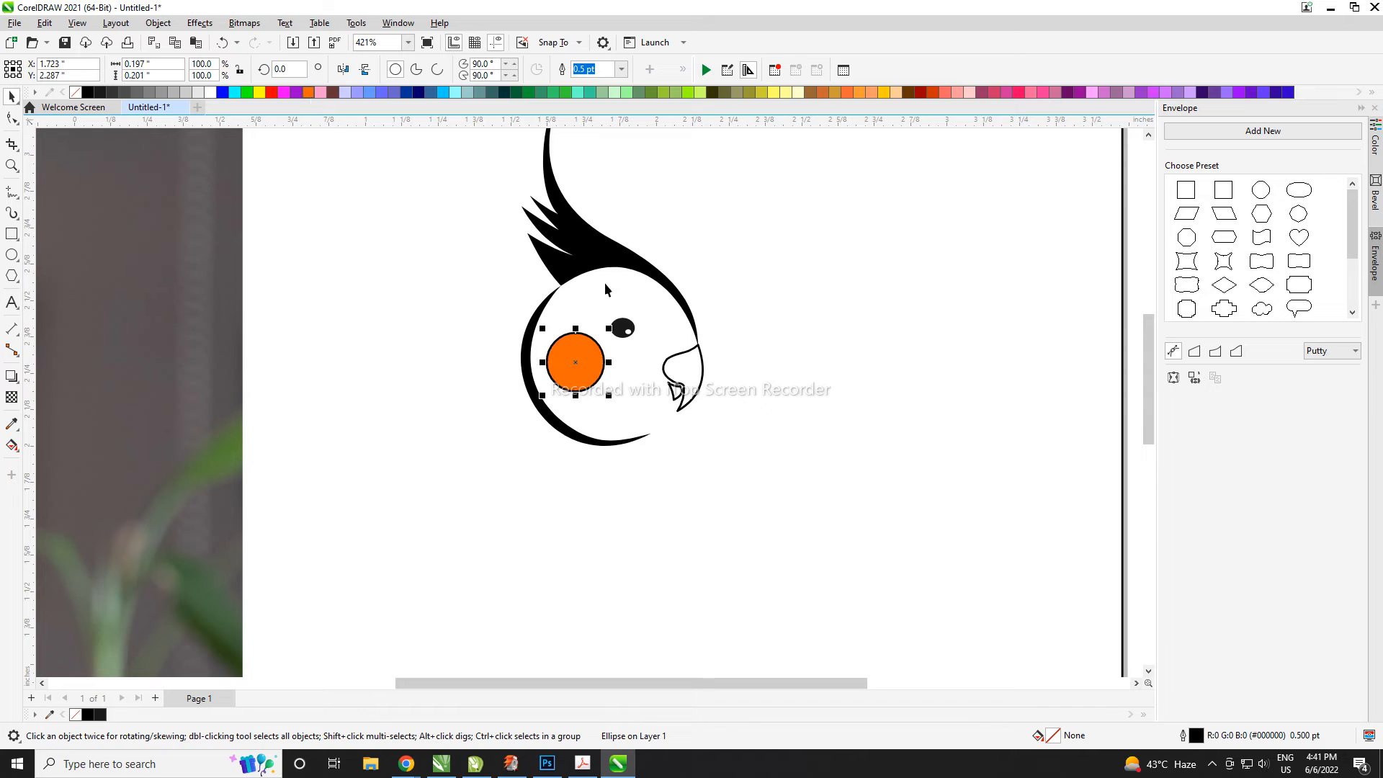
right_click(75, 95)
scroll(576, 363, "up", 1)
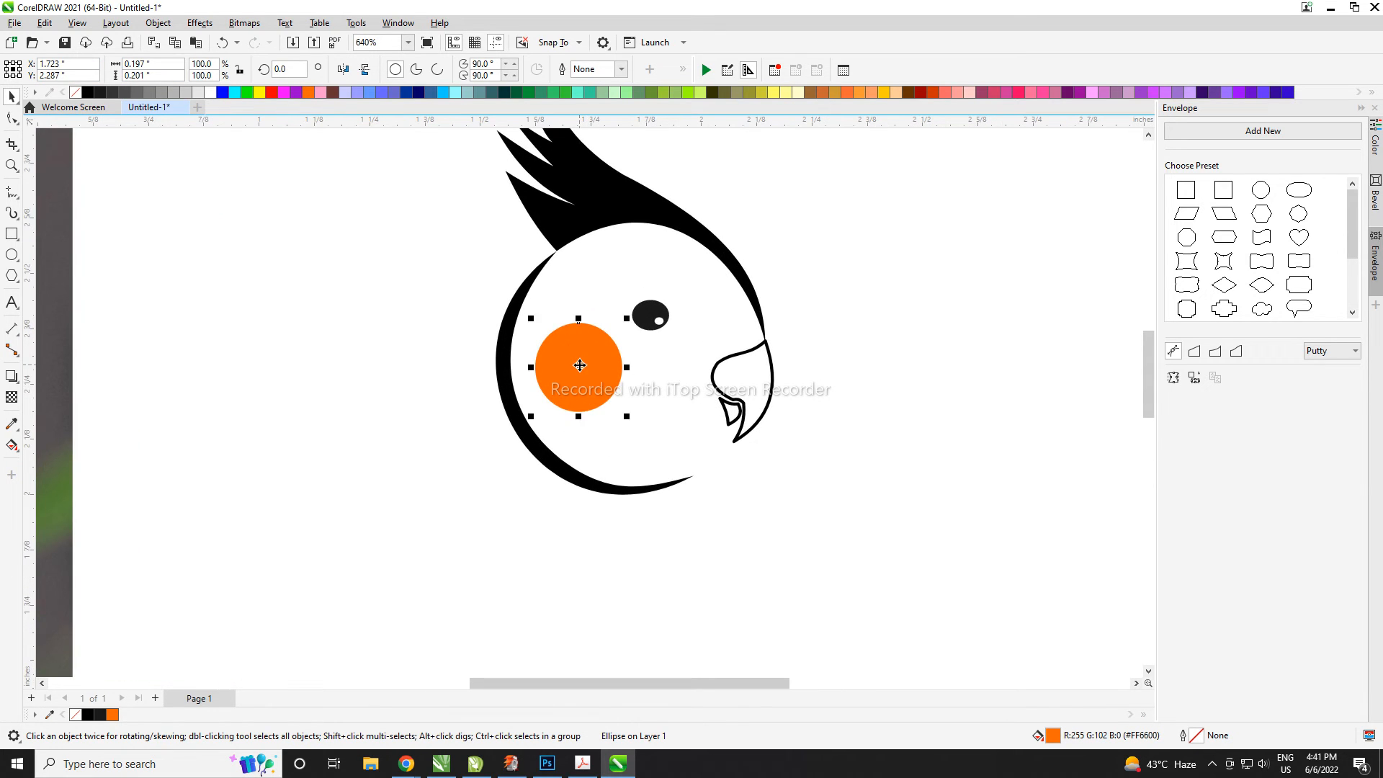
- Move the orange cheek circle slightly down and shrink it about its centre to about 0.17 inches across
left_click_drag(597, 382, 597, 380)
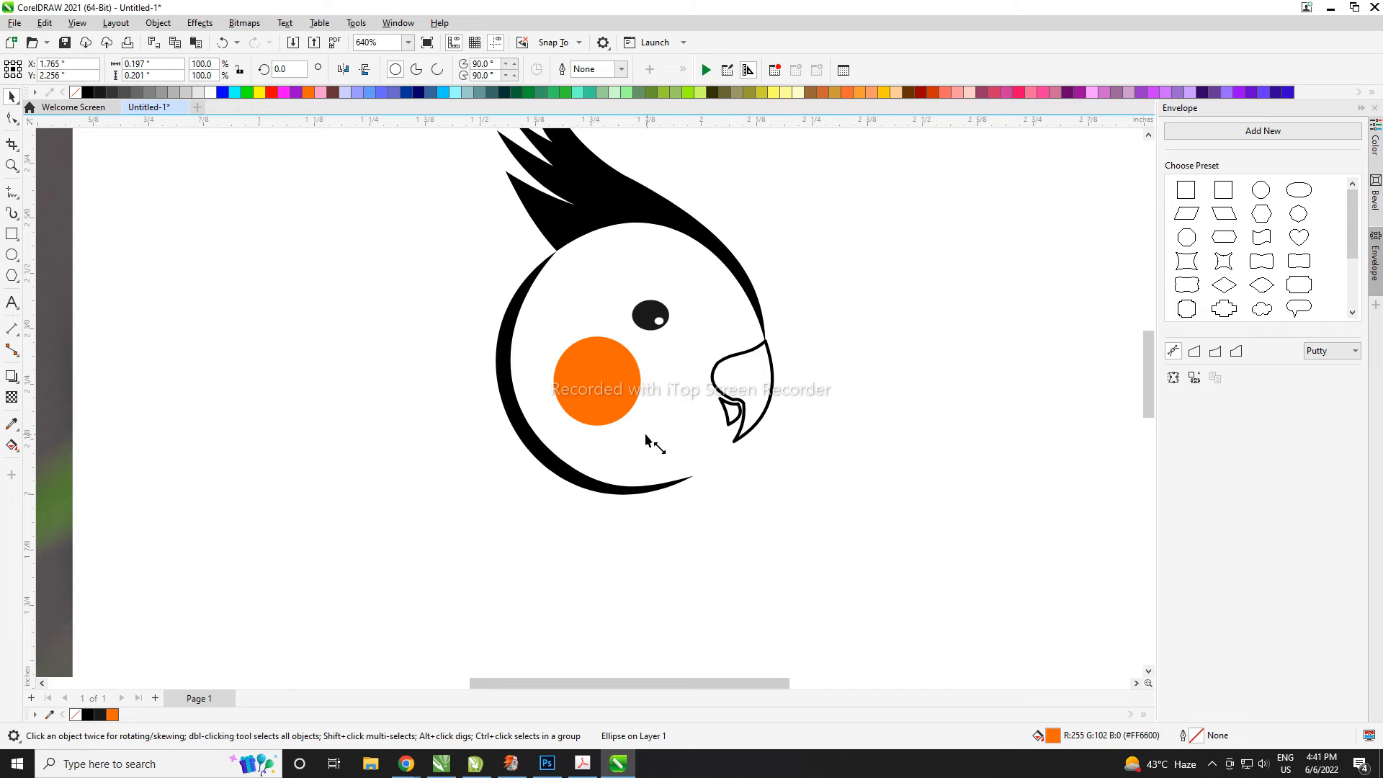
mouse_move(645, 438)
left_mouse_down()
mouse_move(634, 437)
mouse_move(645, 434)
left_mouse_up()
left_click_drag(638, 437, 638, 438)
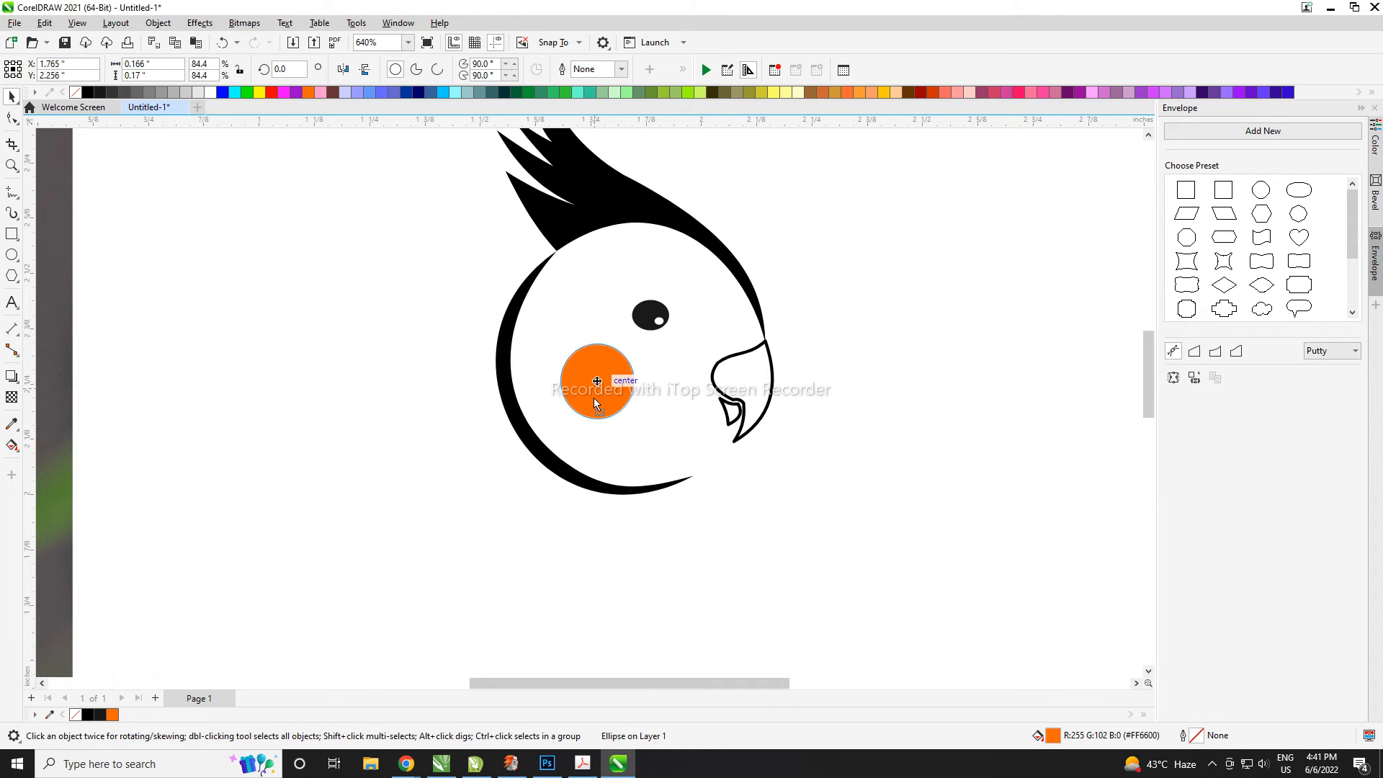
scroll(534, 491, "down", 3)
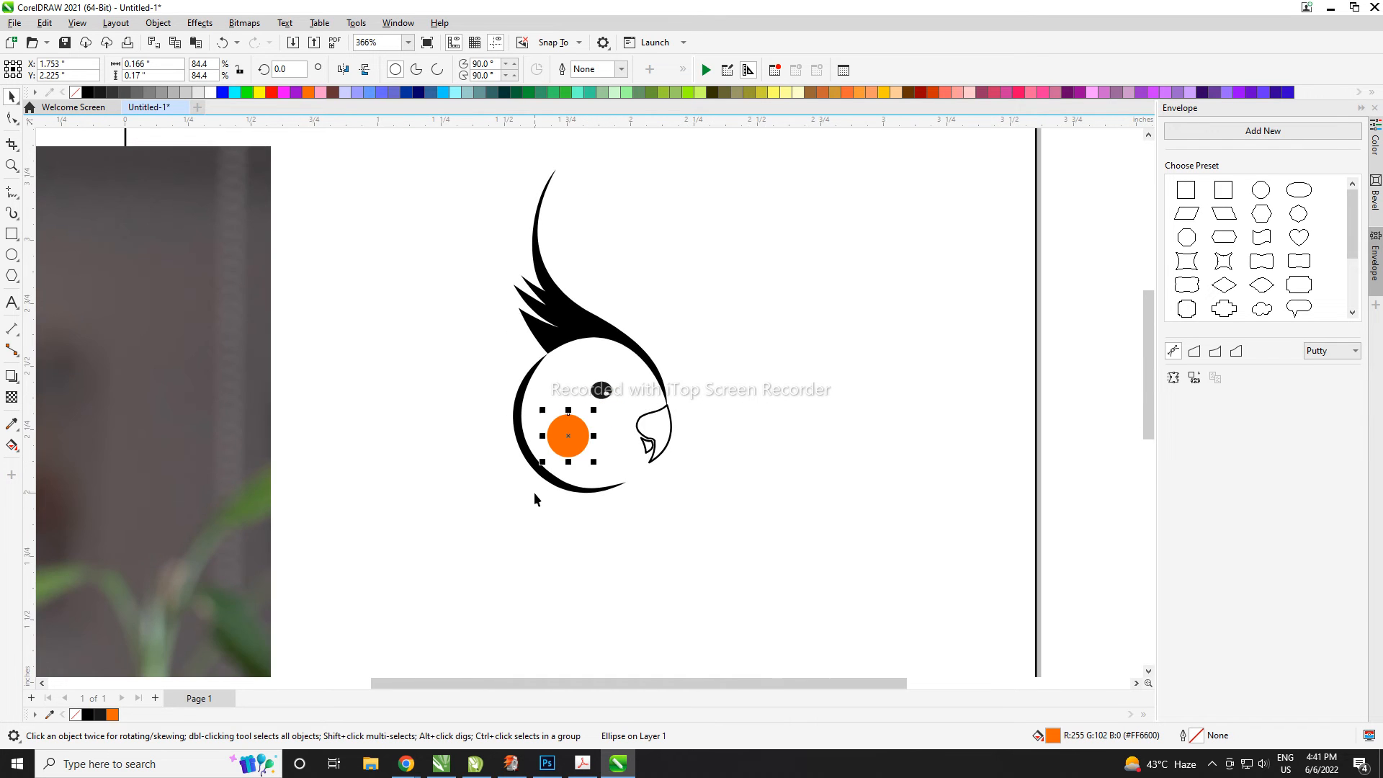
- Reposition the cockatiel photo slightly right and up beside the traced head as a colour reference
left_click(541, 408)
scroll(536, 432, "up", 2)
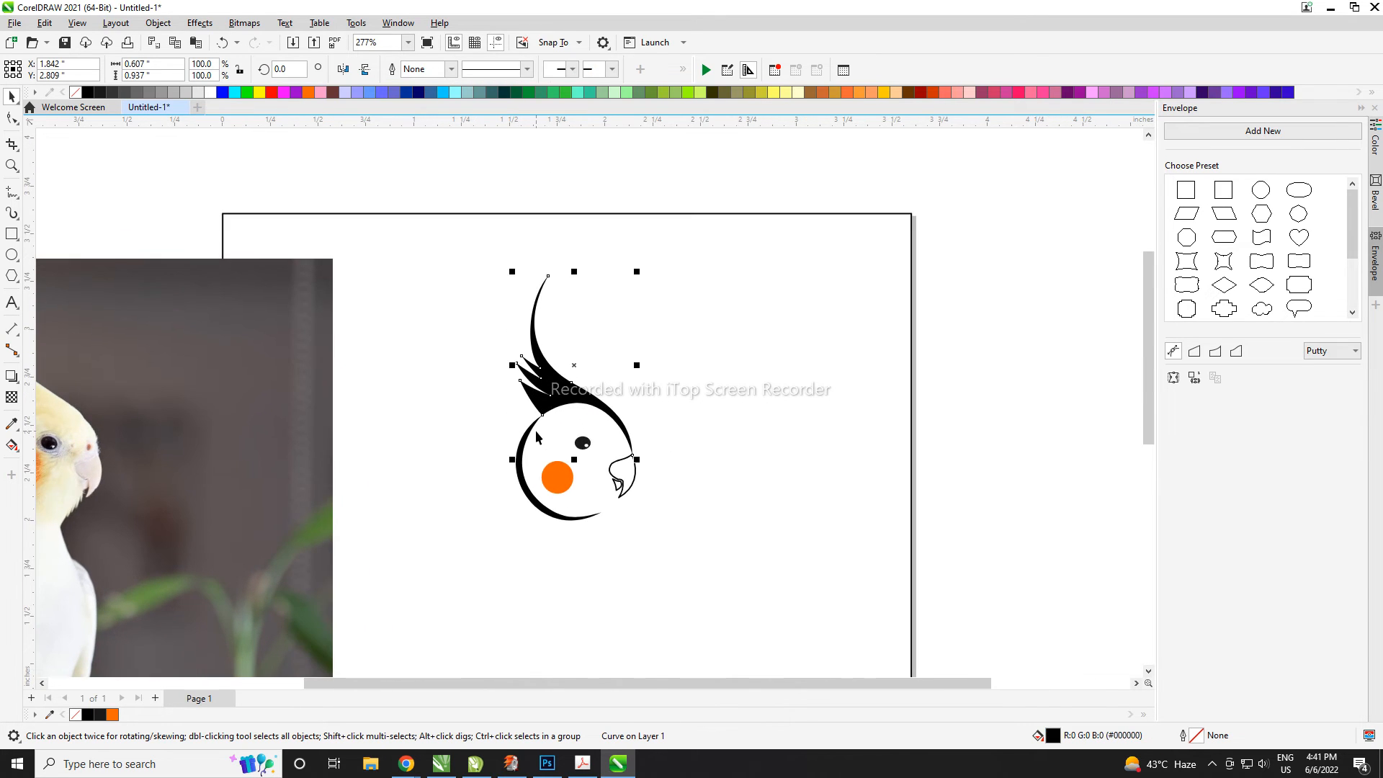
scroll(659, 398, "down", 1)
left_click(389, 430)
left_click_drag(313, 421, 347, 395)
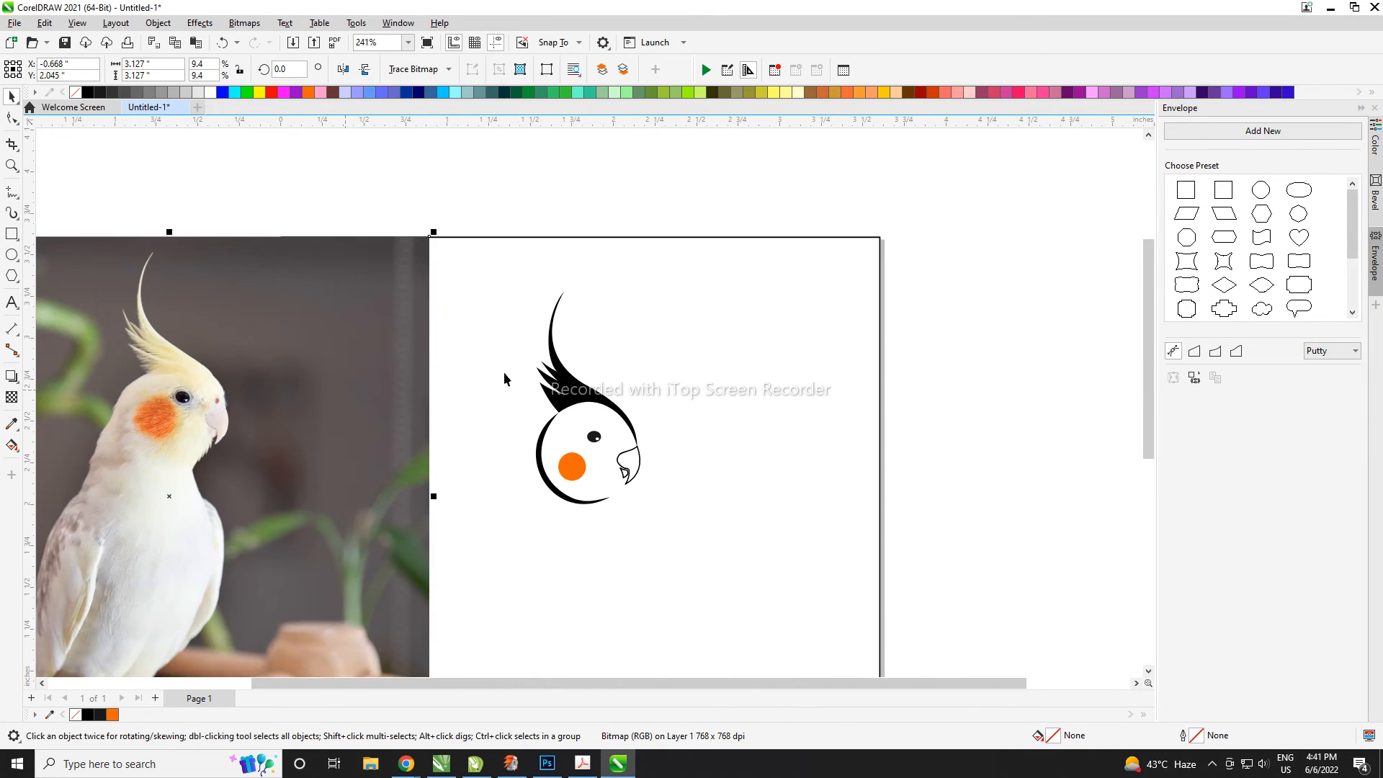
- Fill the crest with a uniform pale yellow using CMYK values C 0, M 0, Y 25, K 0
left_click(568, 383)
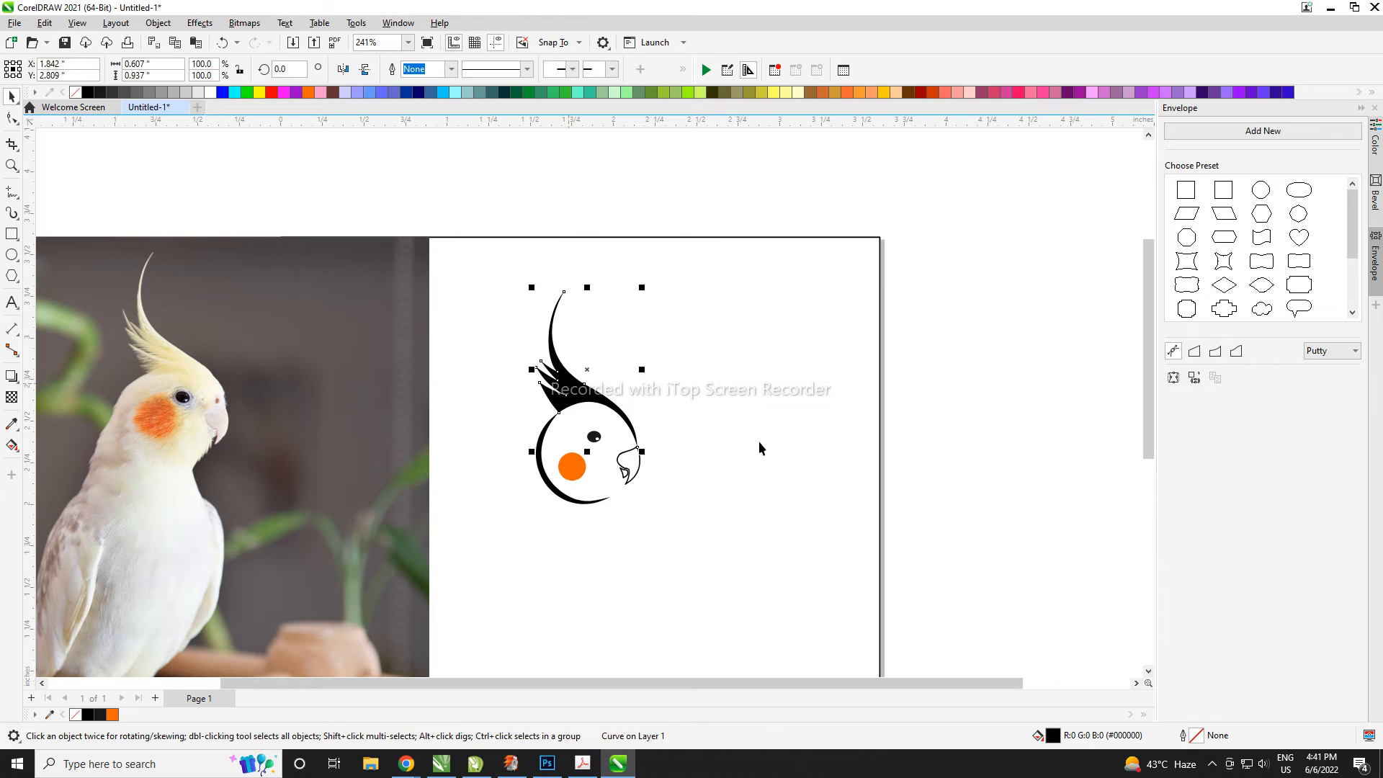
double_click(1052, 734)
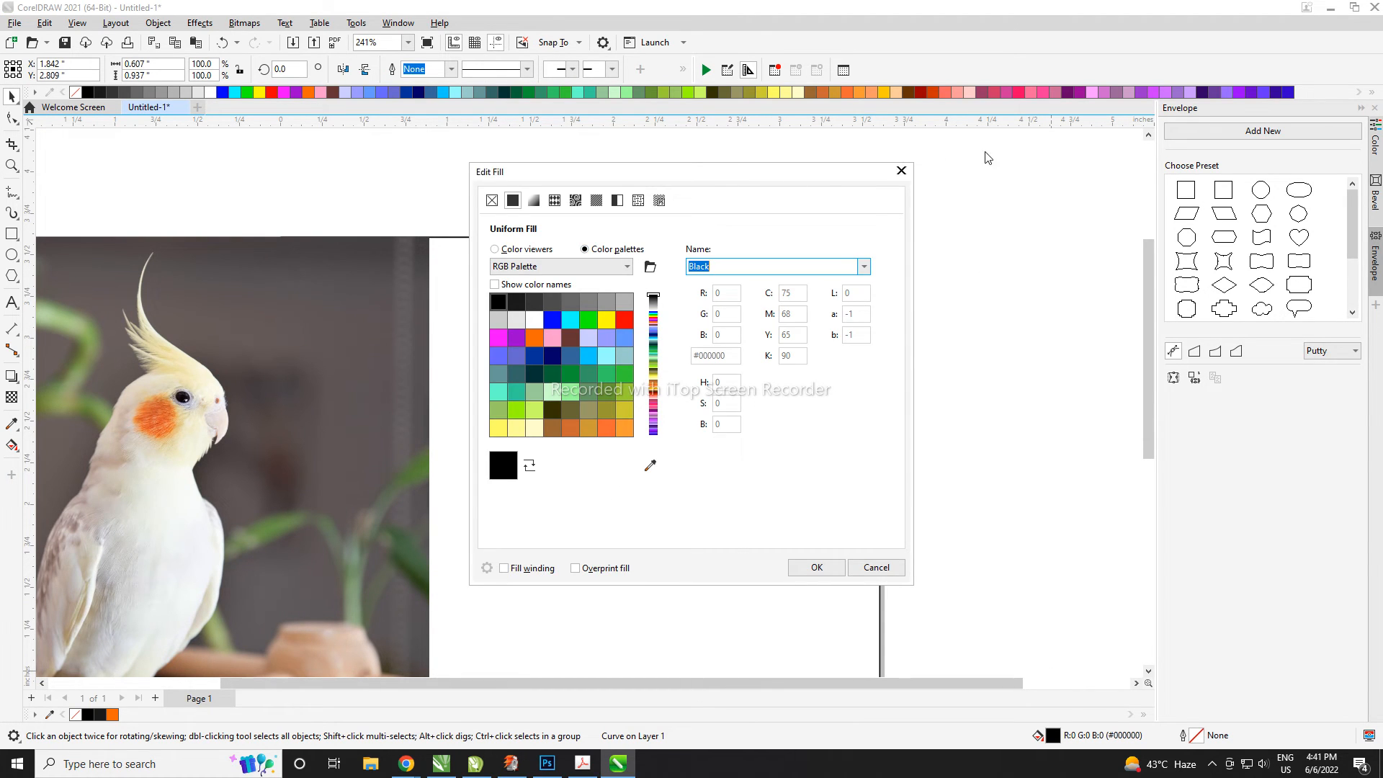
left_click_drag(697, 172, 1125, 110)
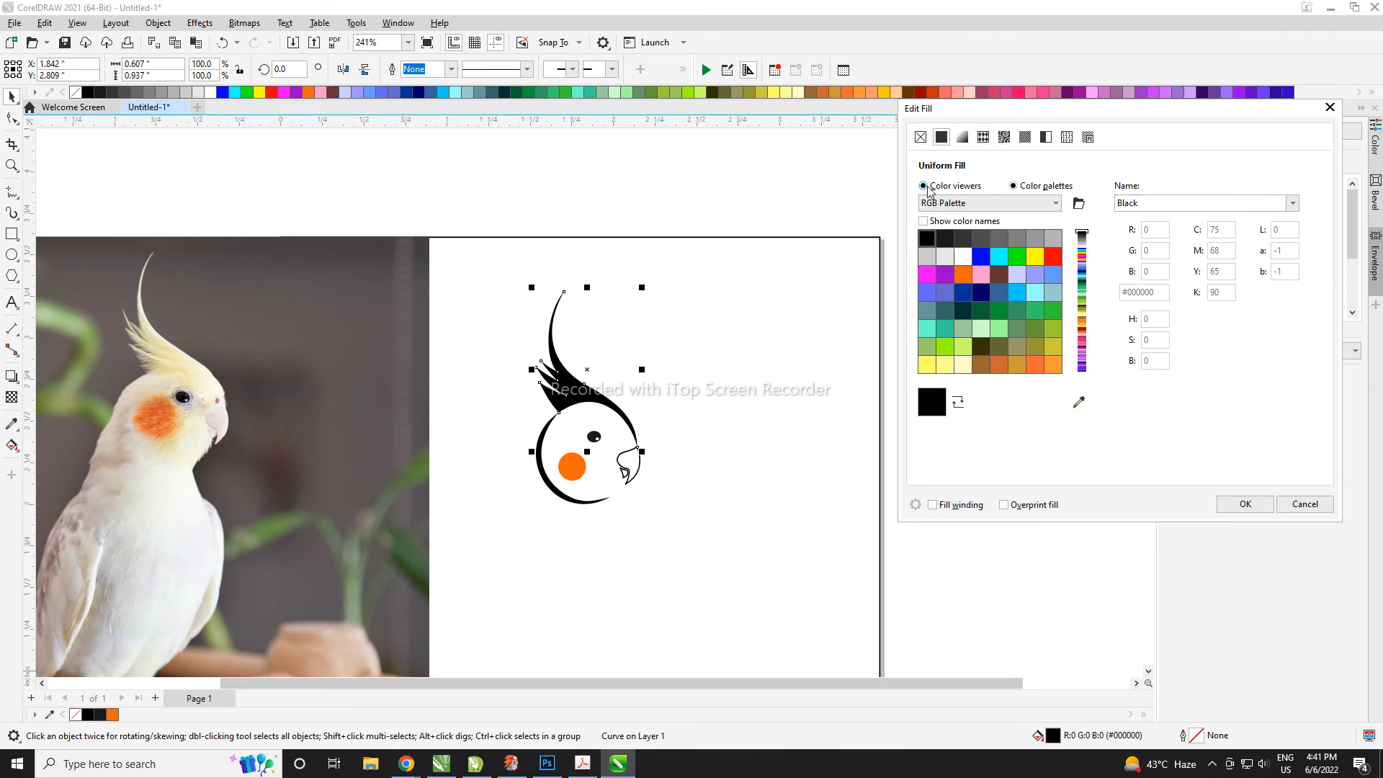
left_click(922, 186)
left_click(1145, 204)
left_click(1147, 230)
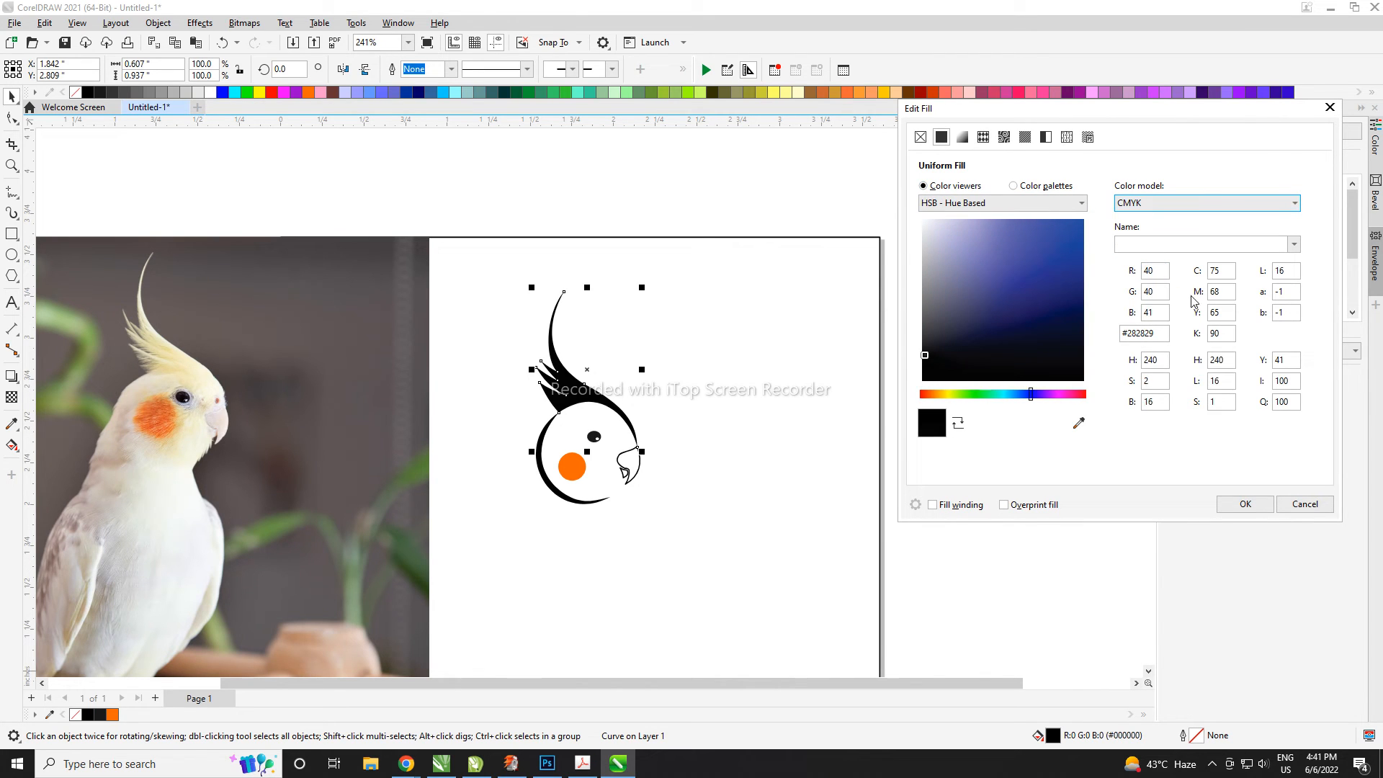
key("Tab")
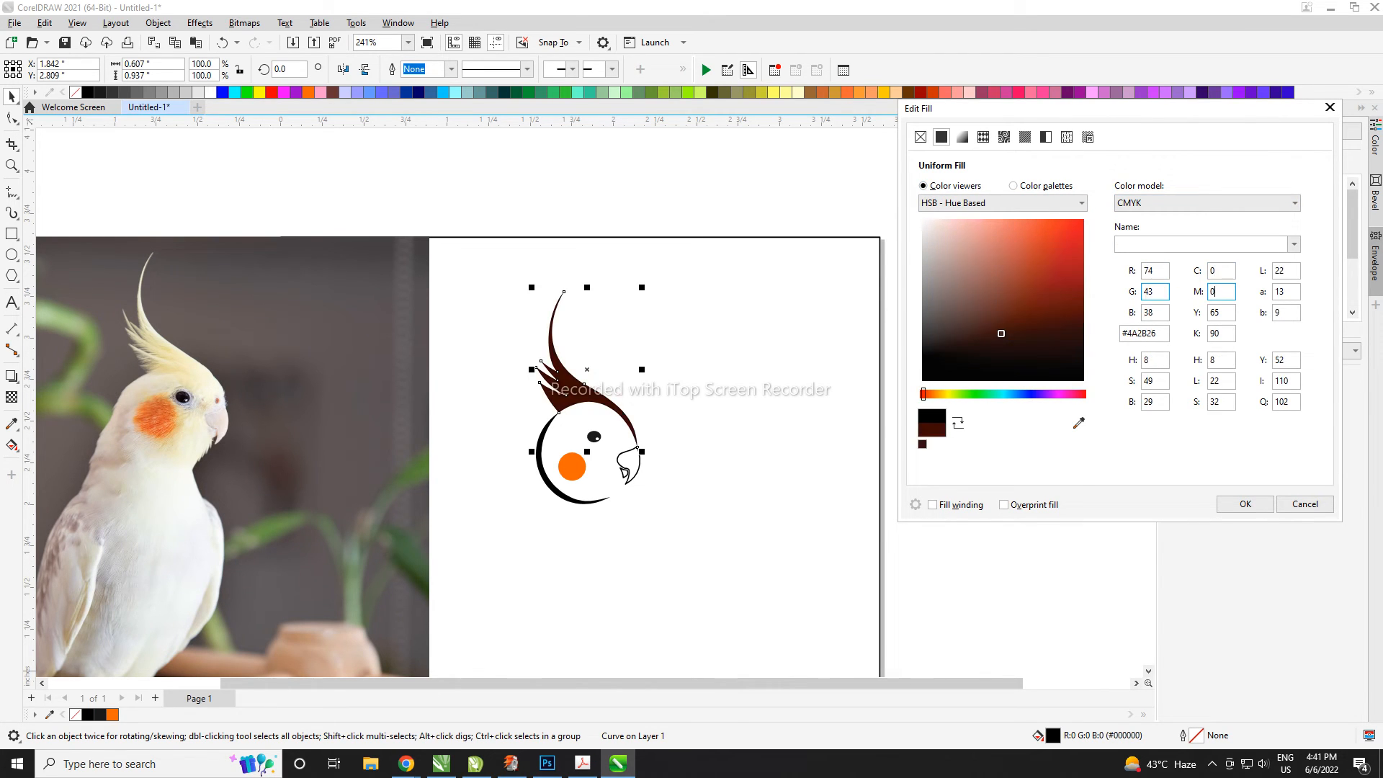
type("0")
key("Tab")
type("0")
key("Tab")
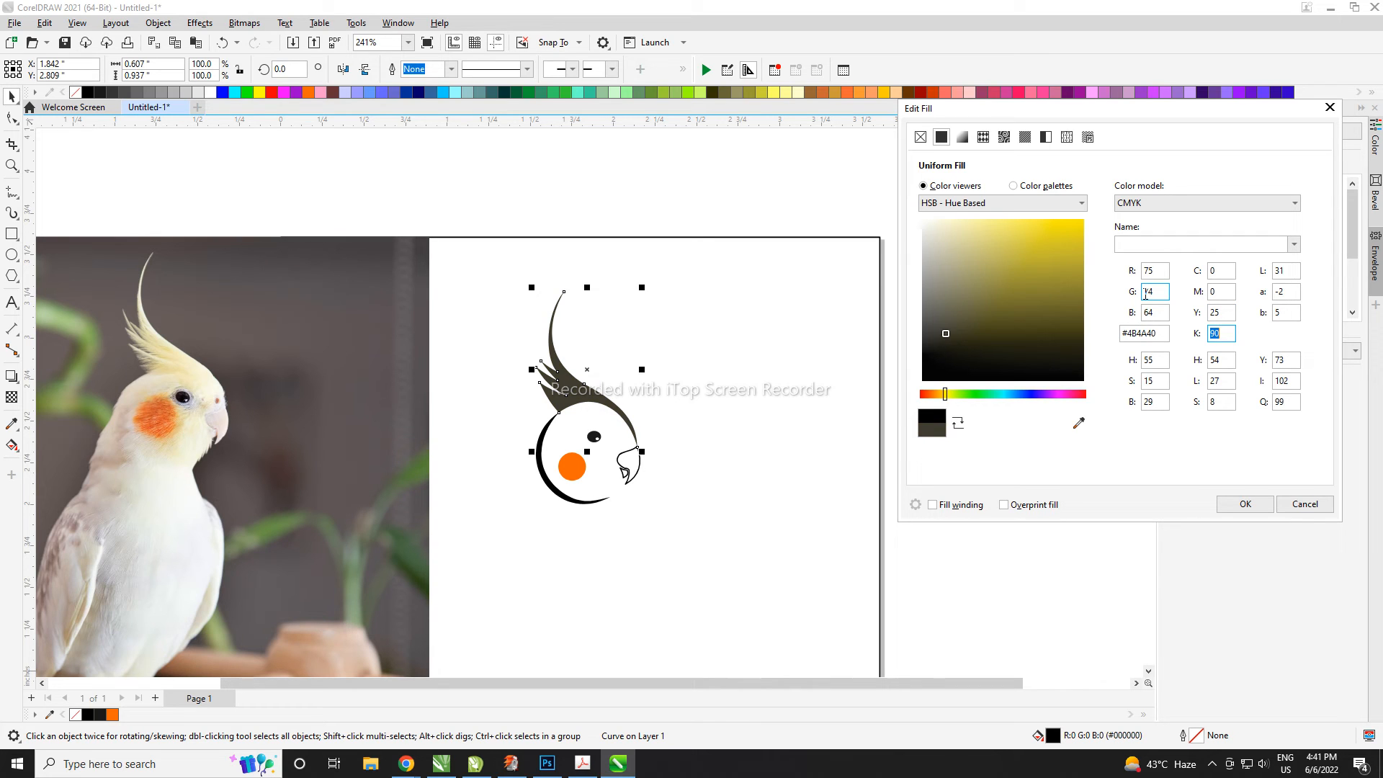
type("0")
key("Return")
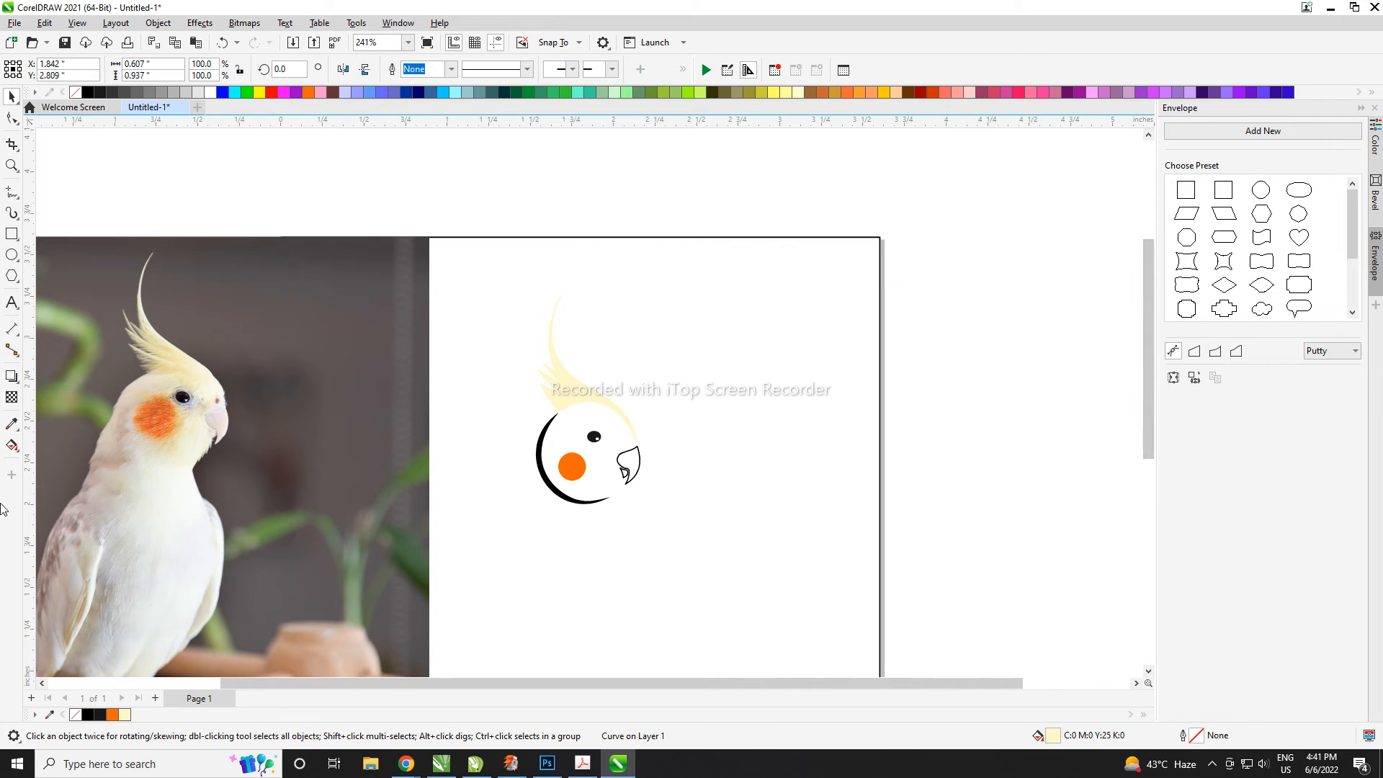
- Apply a linear fountain fill to the crest, running from the upper plume down to the crest's base
left_click(13, 447)
left_click_drag(550, 326, 558, 413)
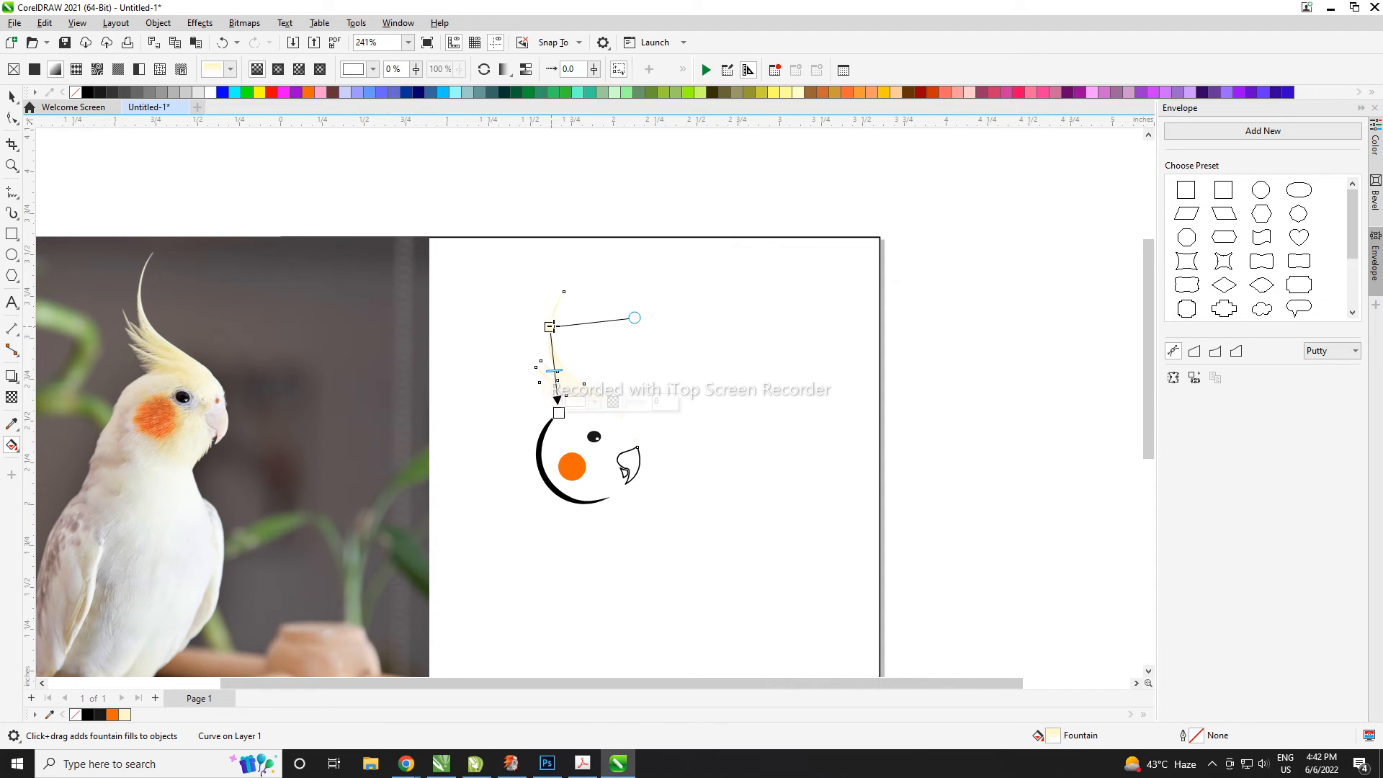
left_click_drag(550, 327, 561, 320)
left_click_drag(559, 412, 557, 398)
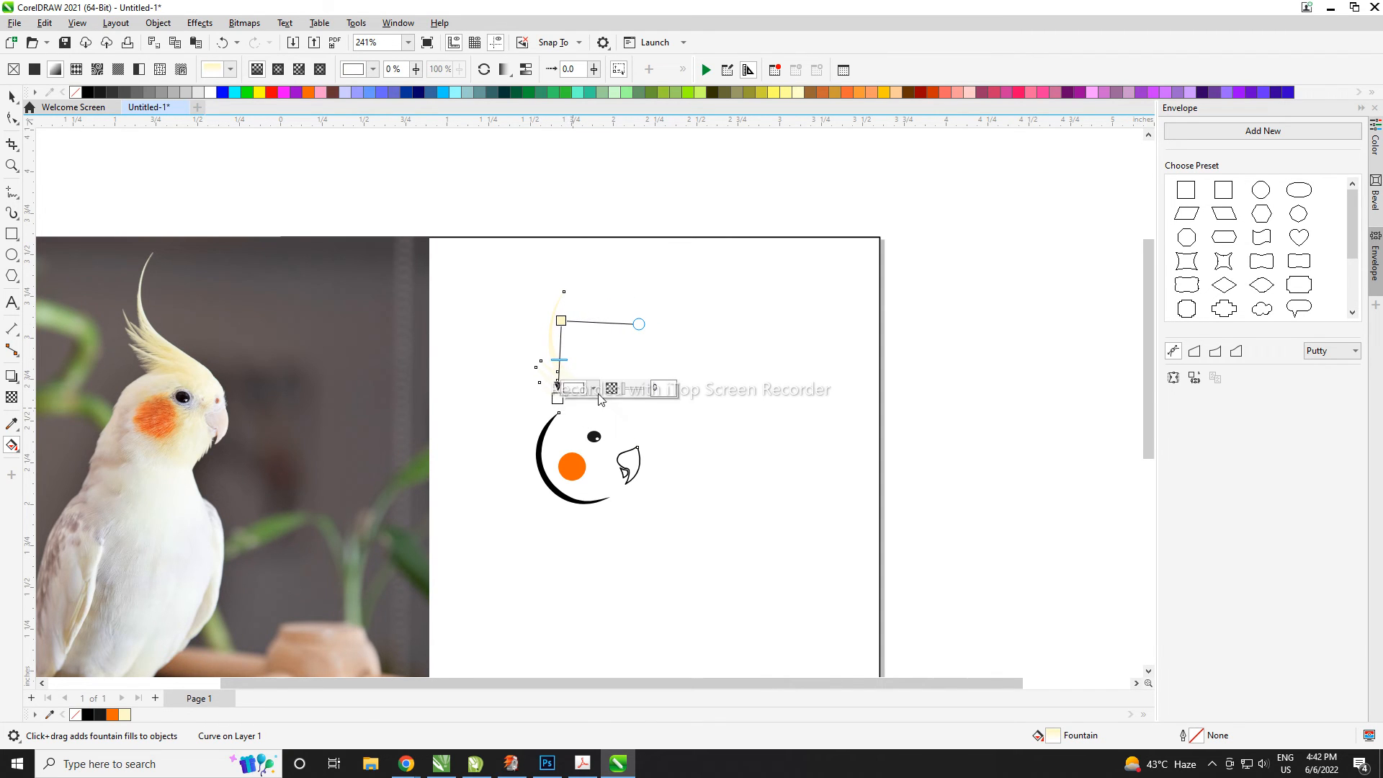
- Set the crest gradient's lower end colour to CMYK C 0, M 10, Y 30, K 0
left_click(594, 390)
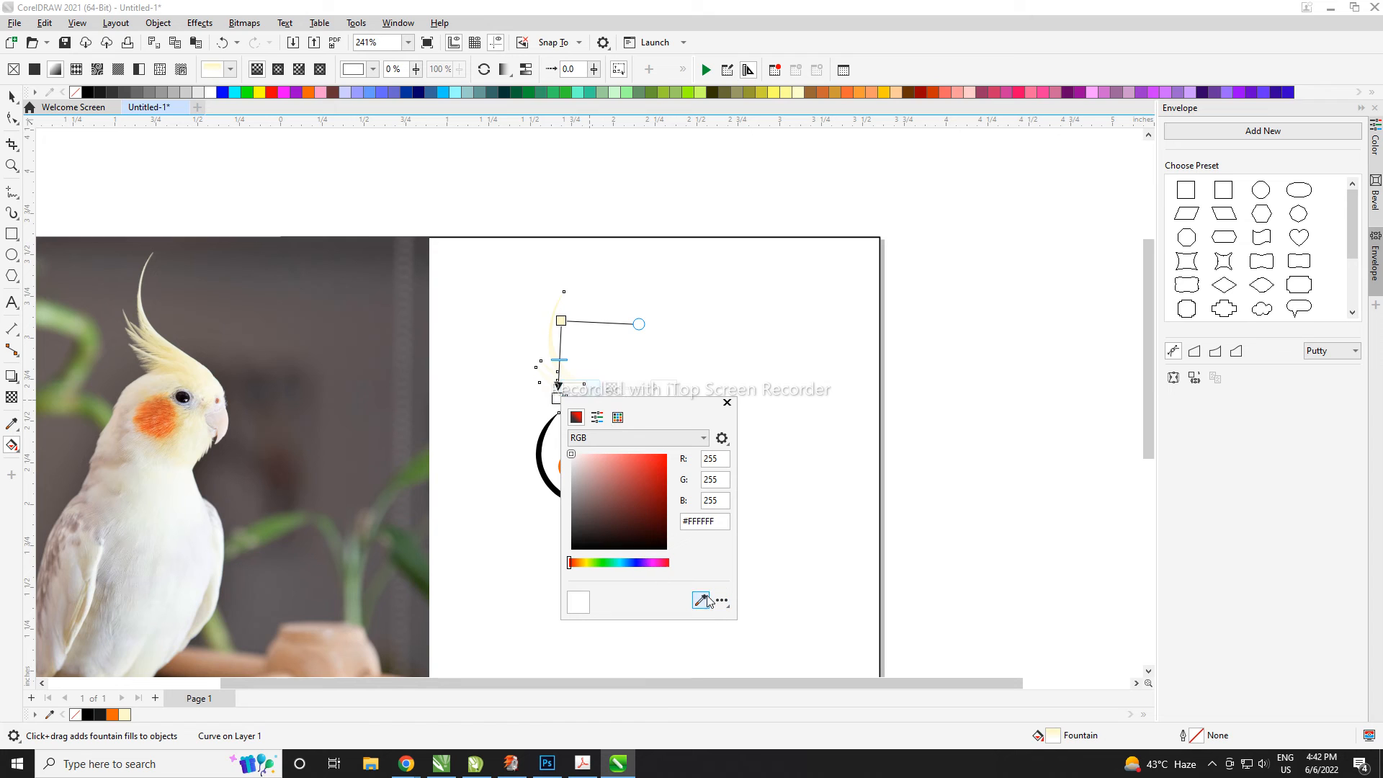
left_click(656, 438)
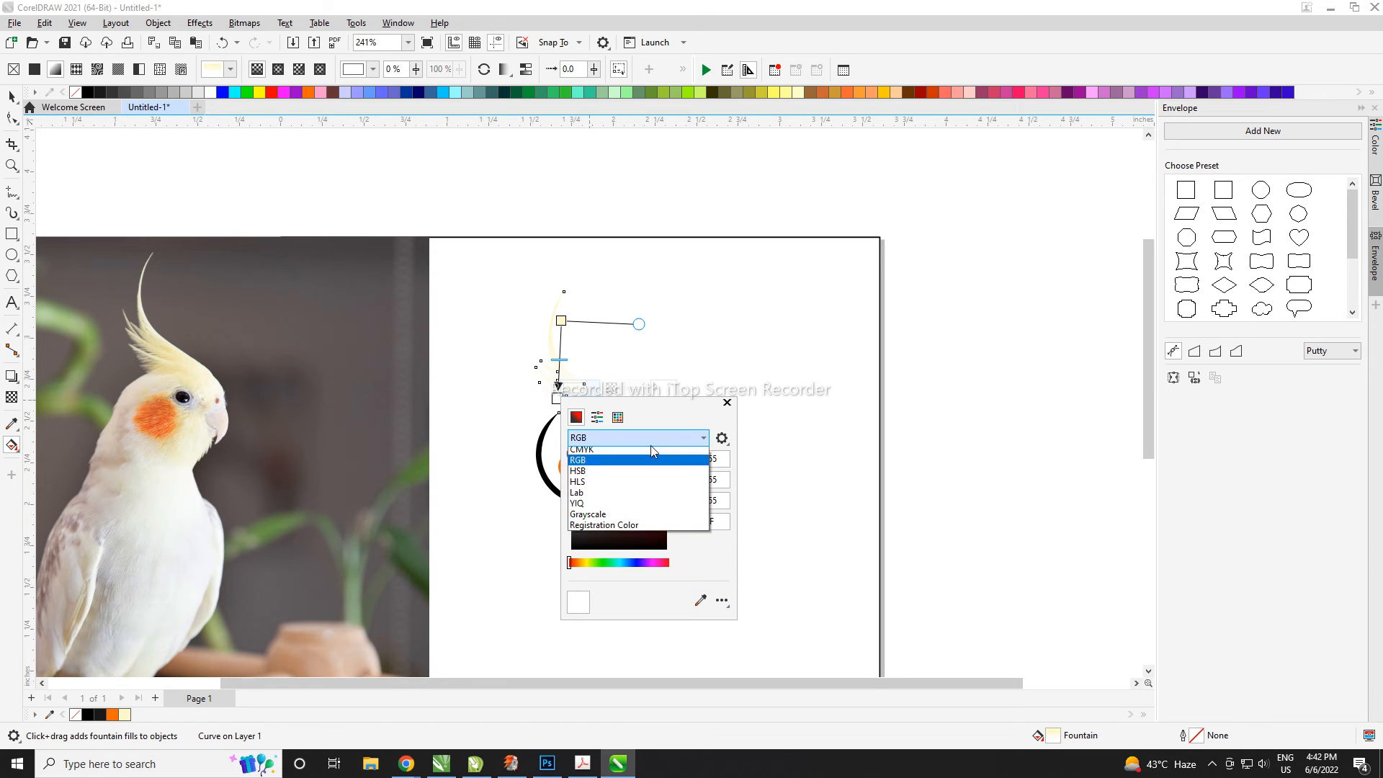
left_click(623, 463)
key("Tab")
type("10")
key("Tab")
type("30")
key("Tab")
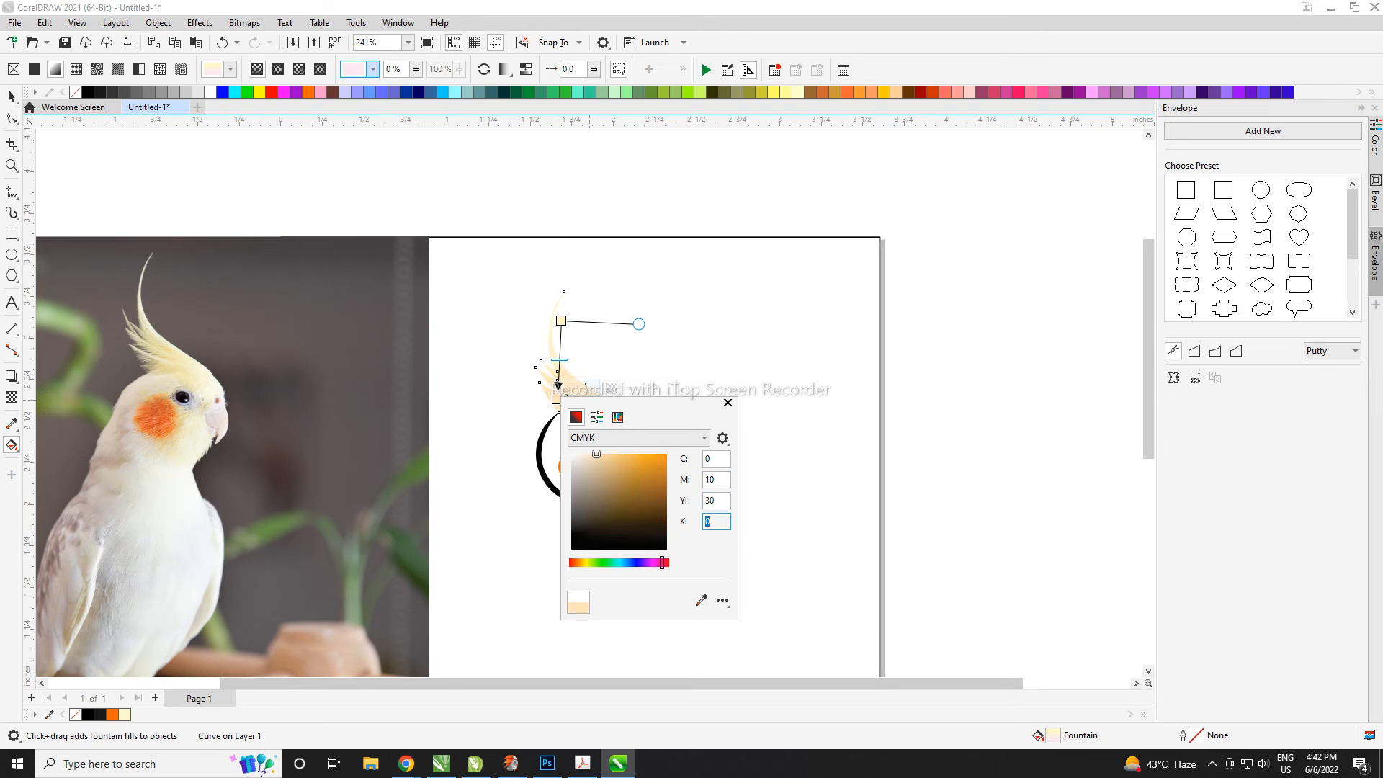
left_click(847, 478)
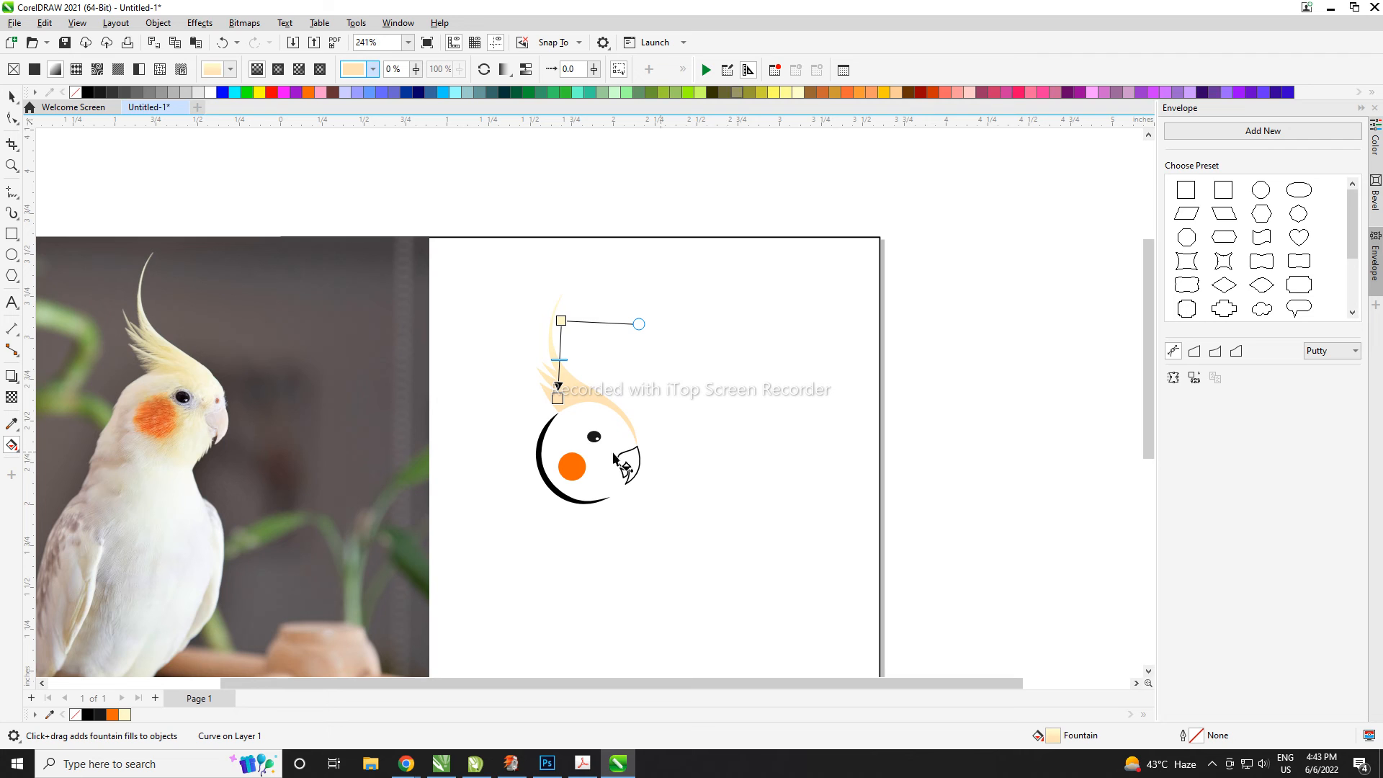
- Reposition both ends of the crest's gradient, leaving the start beside the long plume and the end near the crest's rear base
key("space")
scroll(540, 375, "up", 4)
left_click_drag(561, 320, 588, 236)
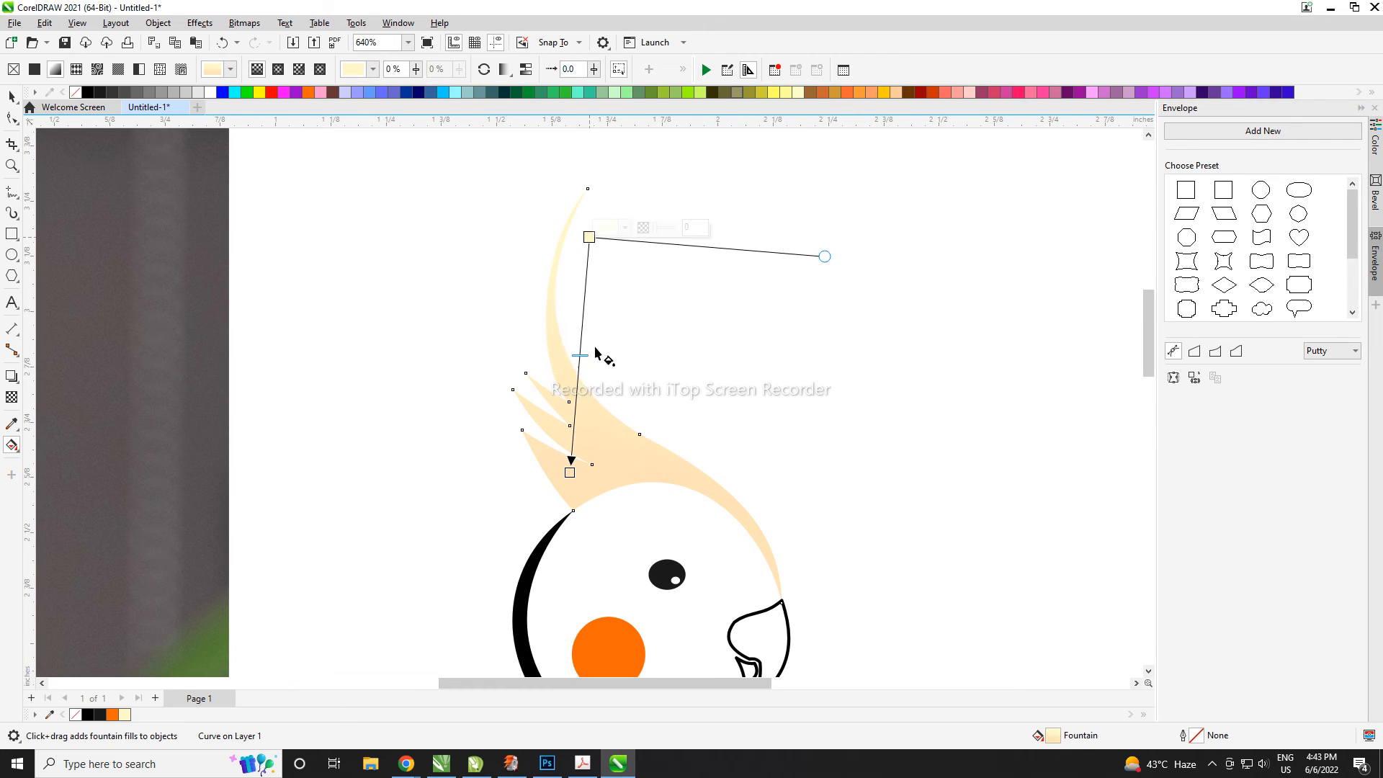
left_click_drag(571, 472, 559, 493)
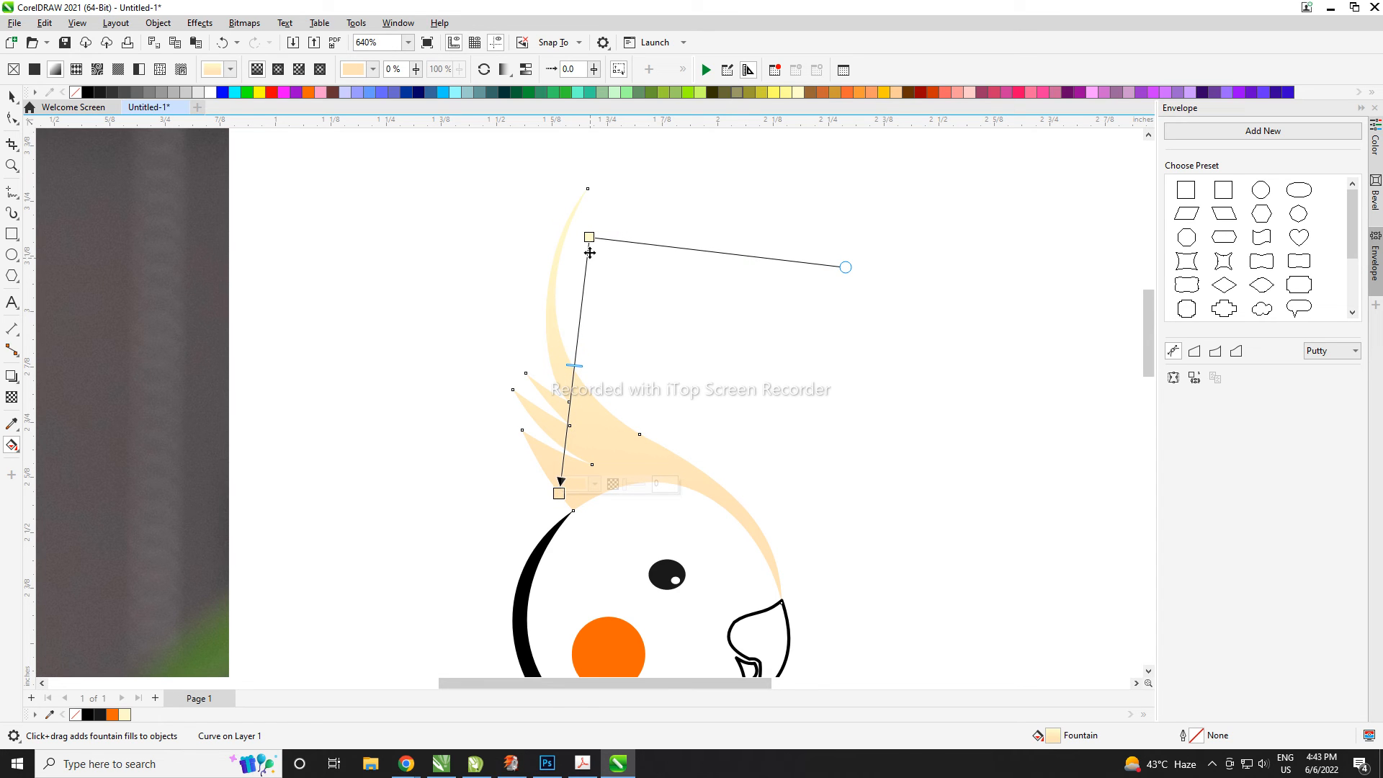
scroll(657, 248, "down", 2)
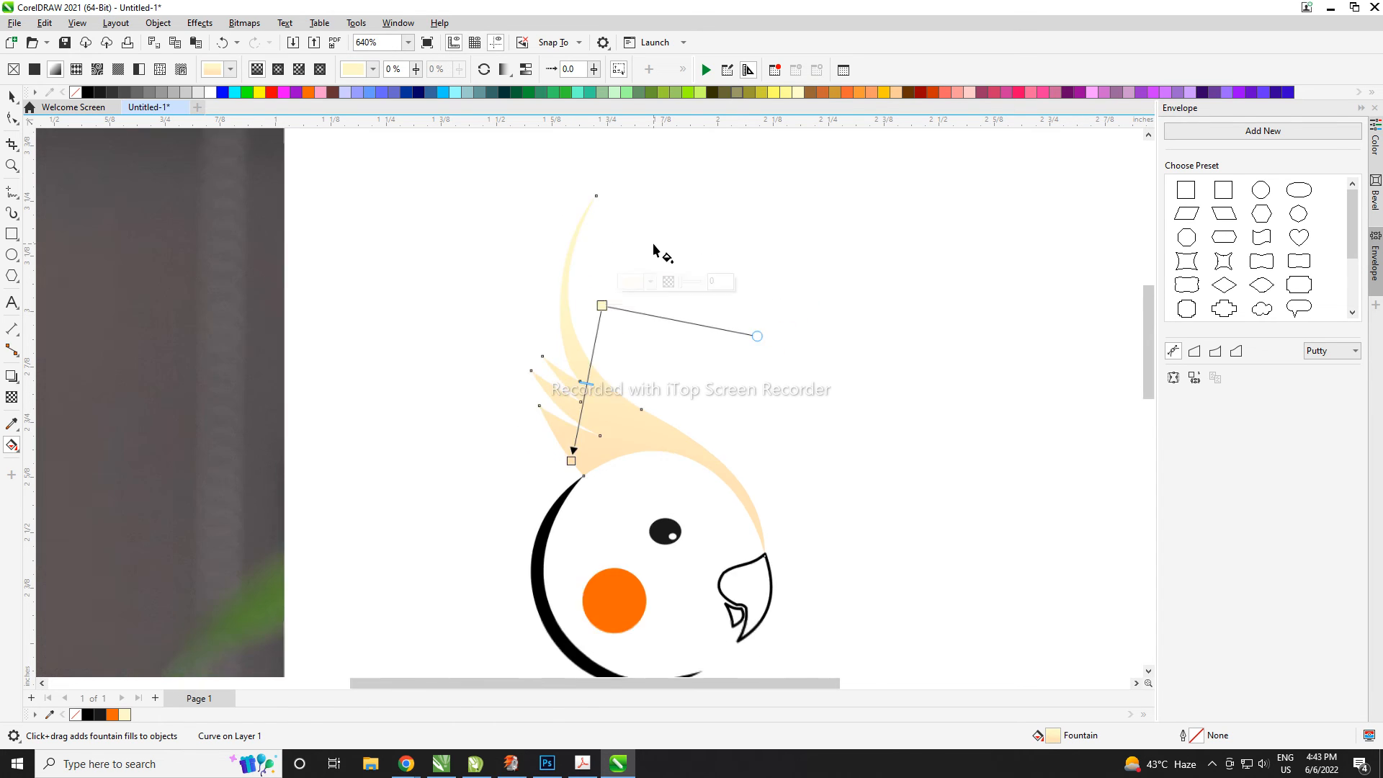
- Copy the crest's gradient fill onto the black head crescent and the upper beak
key("space")
scroll(589, 422, "up", 2)
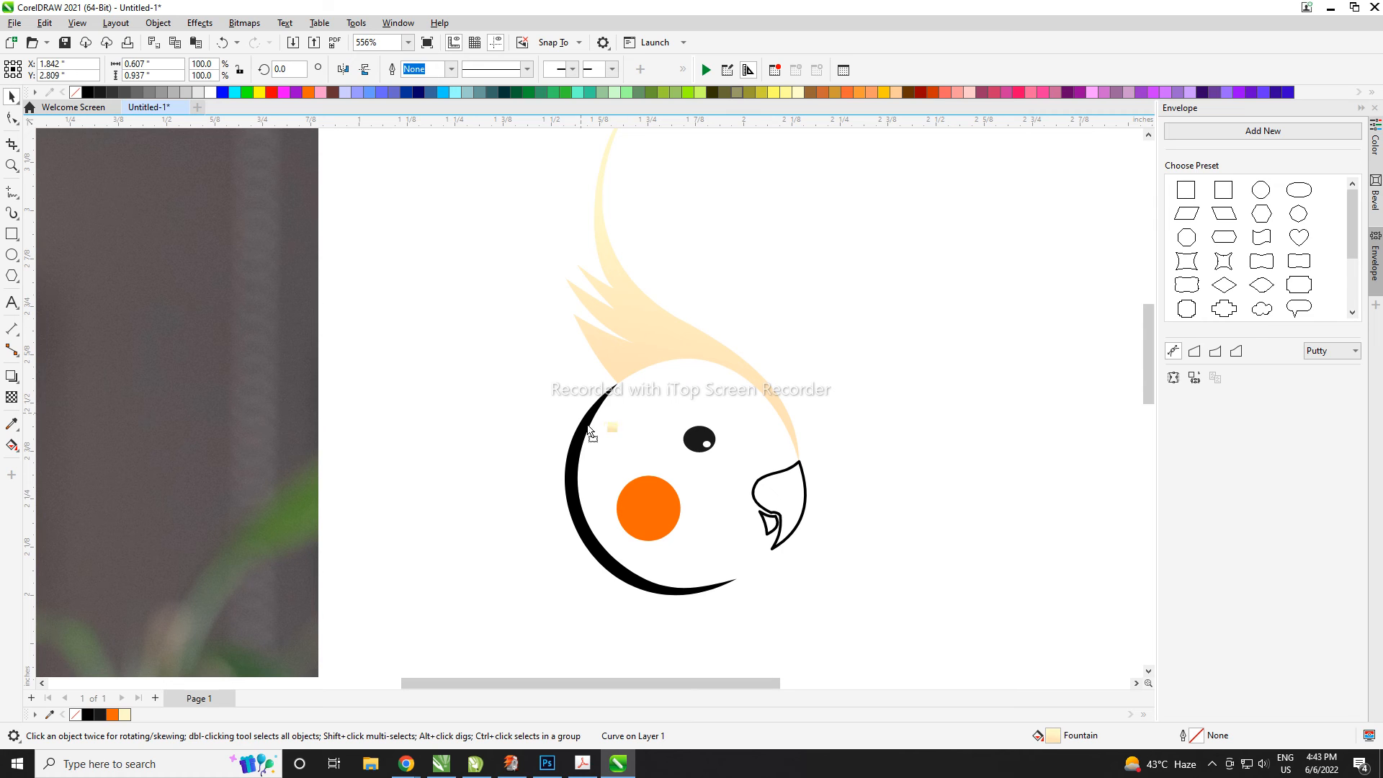
scroll(571, 445, "down", 2)
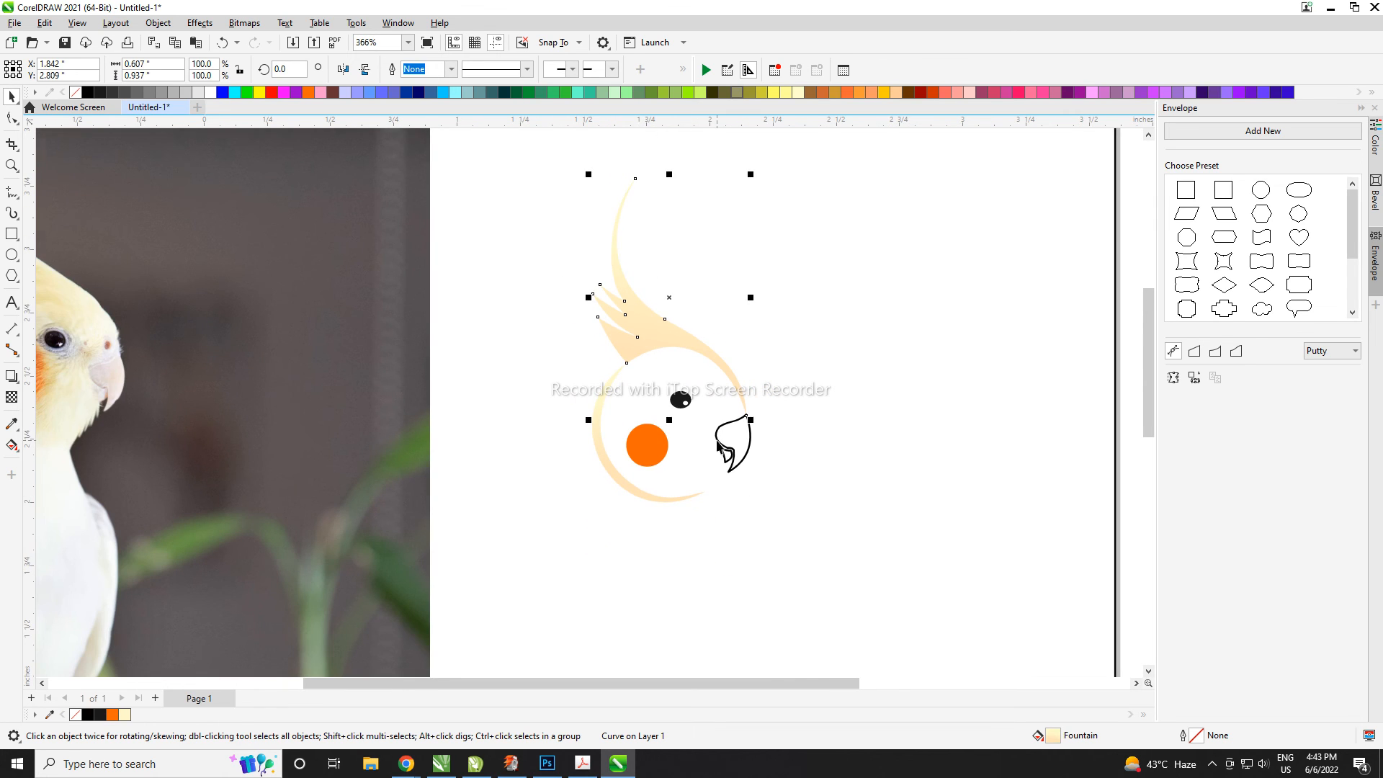
scroll(717, 440, "up", 2)
left_click_drag(683, 292, 743, 436)
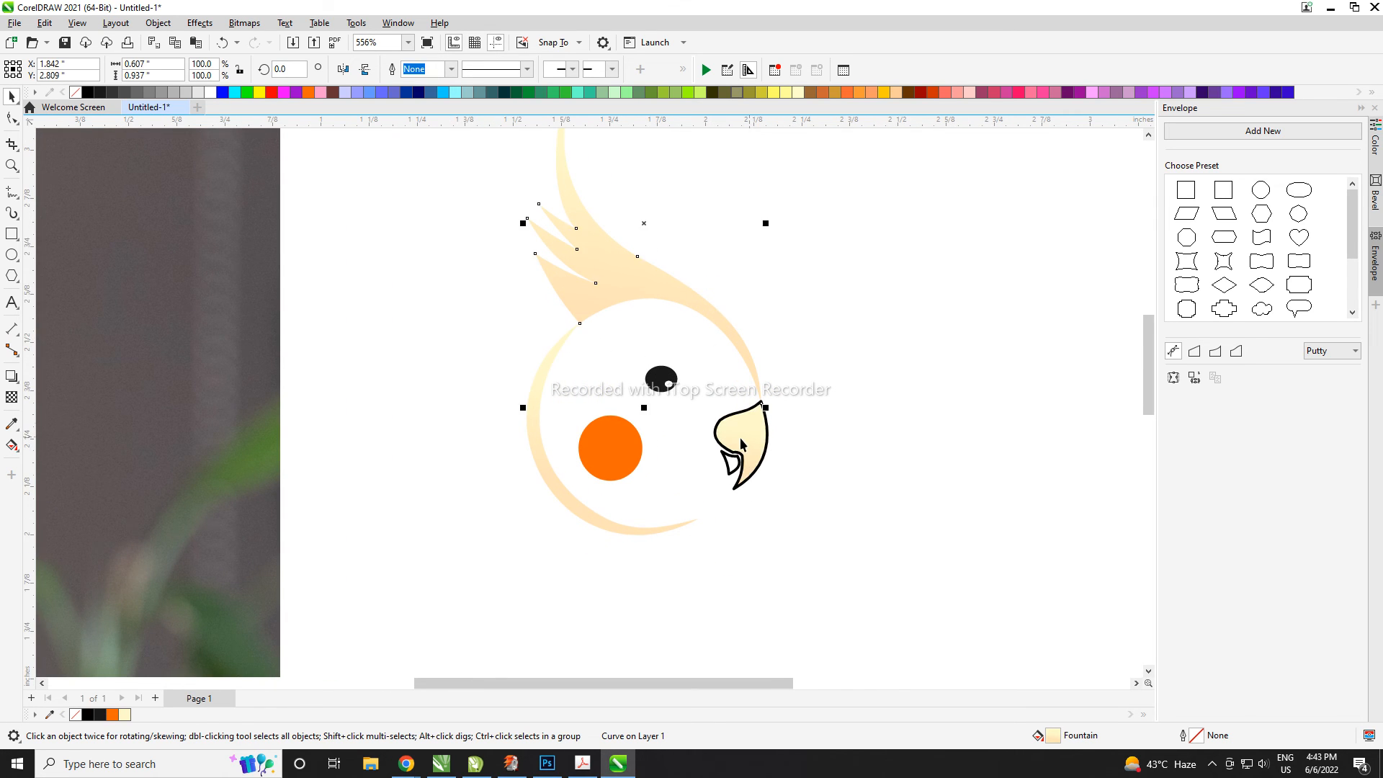
- Give the lower beak the same gradient fill and remove the black outlines from both beak parts
scroll(741, 445, "up", 2)
left_click(732, 473)
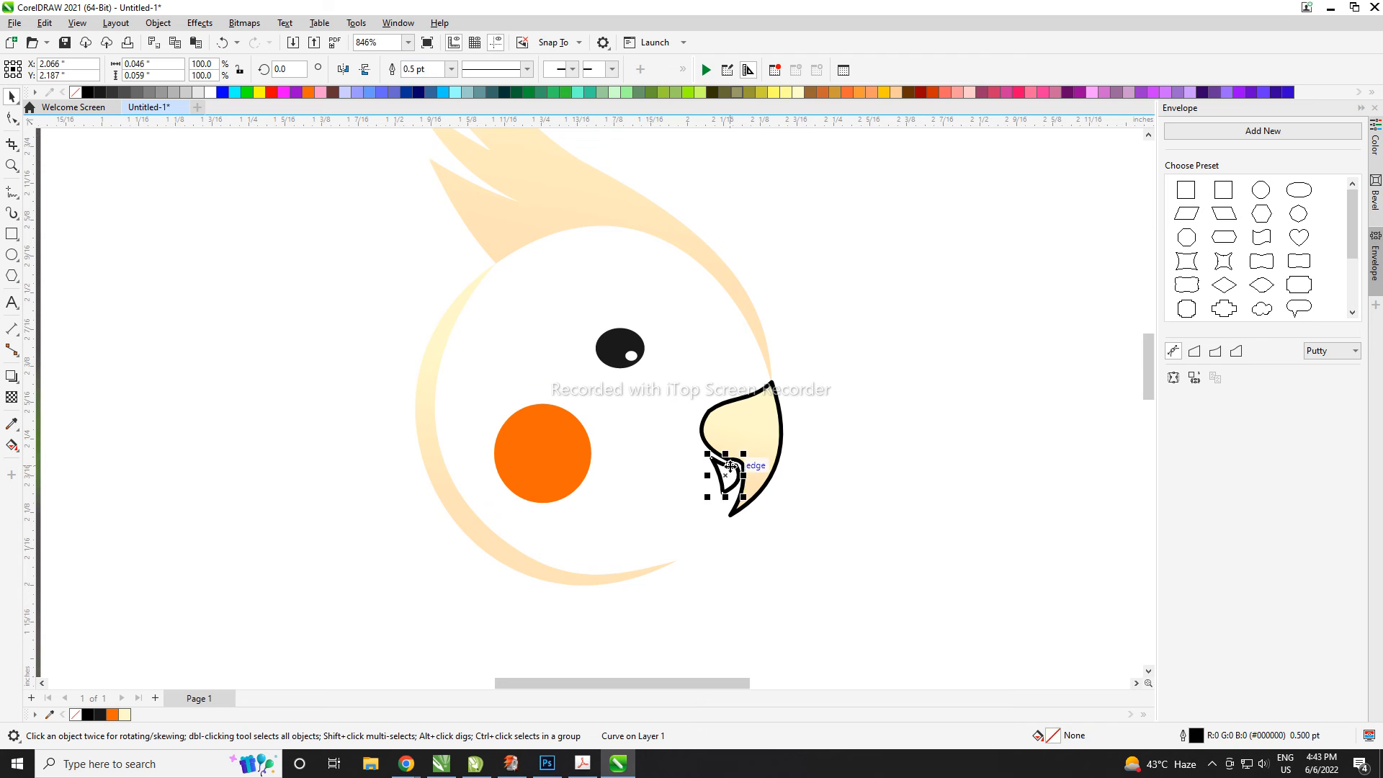
left_click(750, 429, "shift")
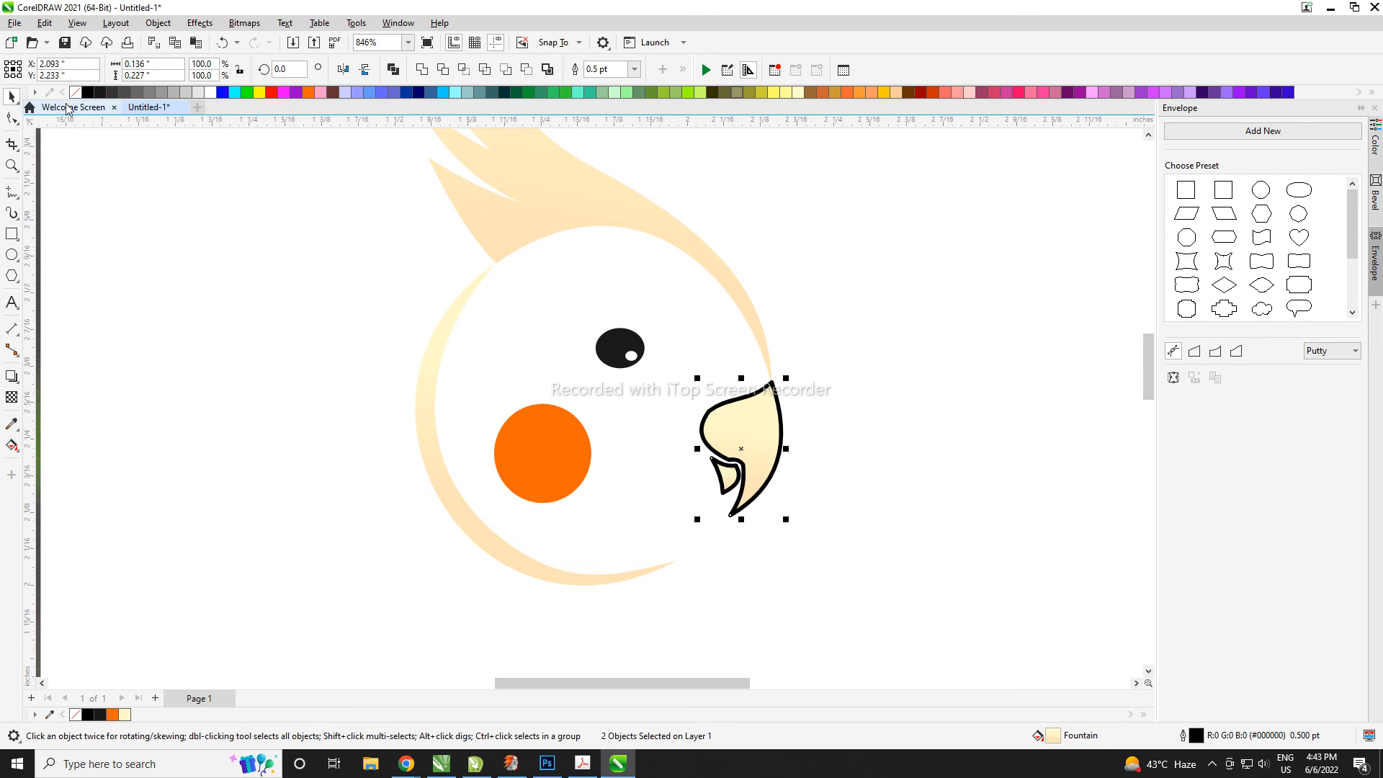
scroll(749, 430, "down", 2)
left_click(715, 413)
scroll(741, 435, "down", 3)
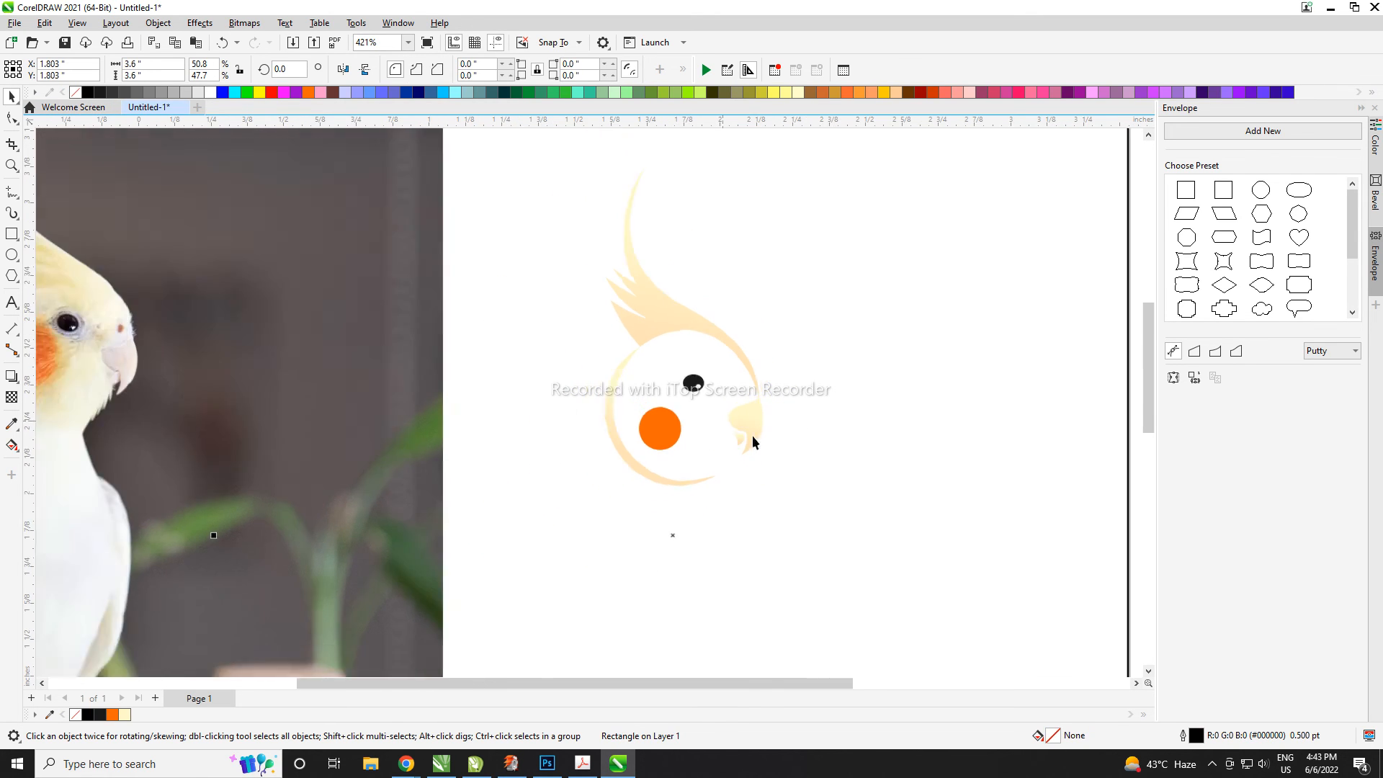
left_click(770, 439)
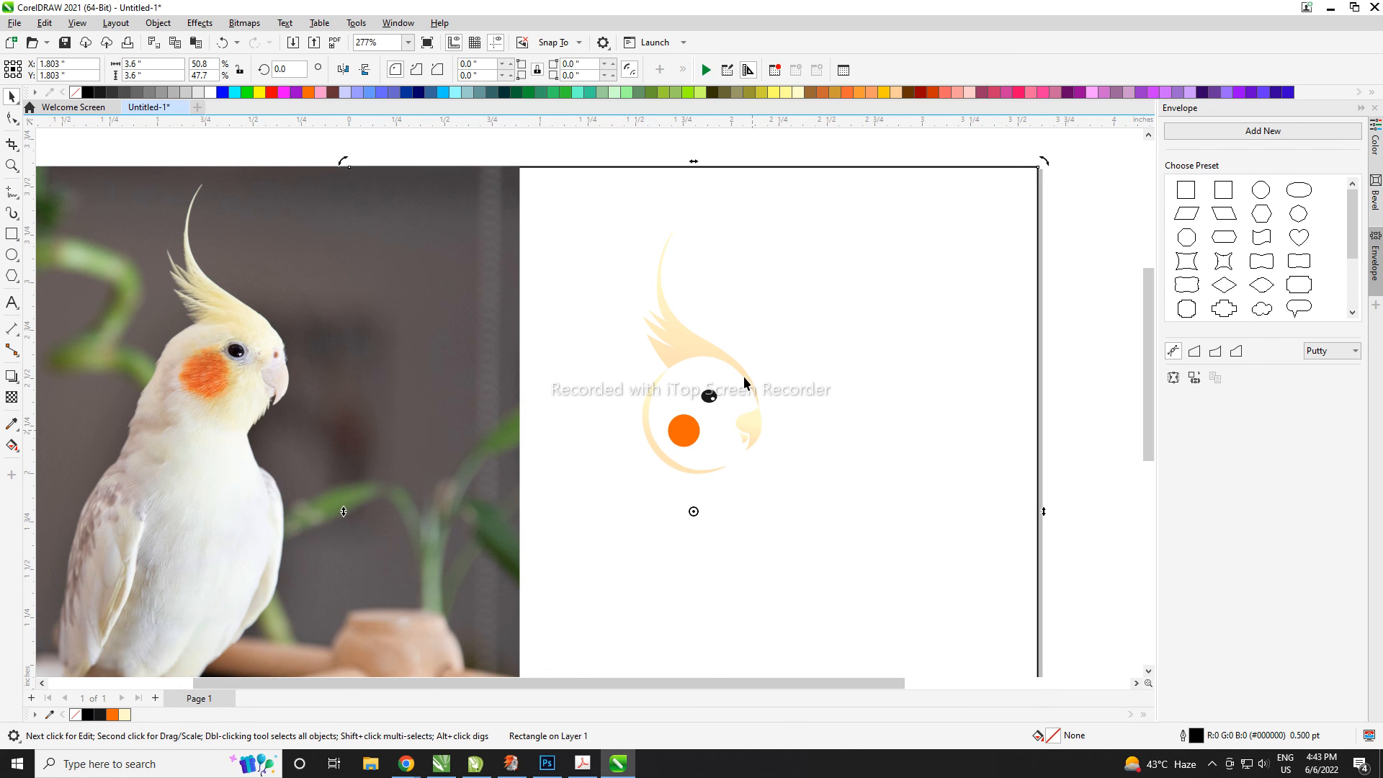
- Delete the reference cockatiel photo and the page-sized black rectangle outline, leaving only the vector head illustration
scroll(690, 445, "down", 1)
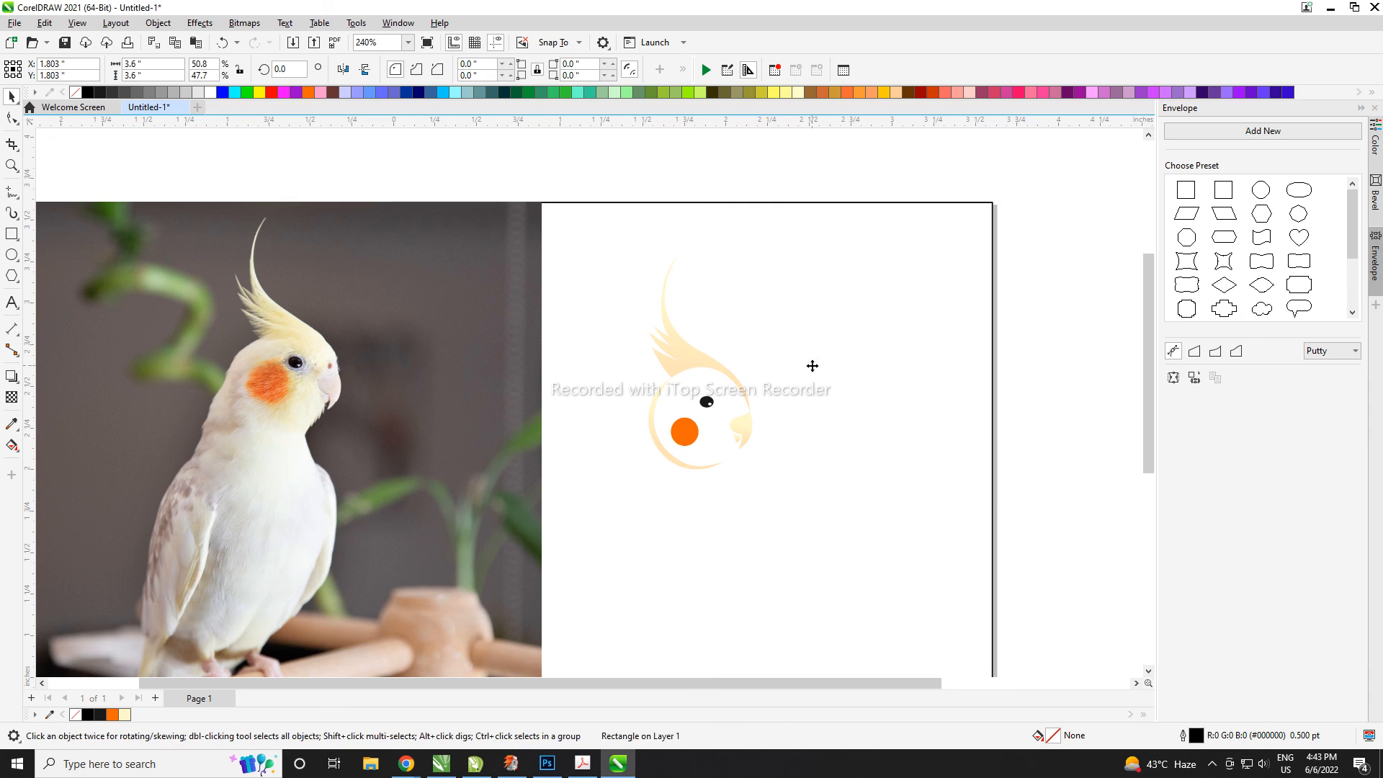
left_click(391, 341)
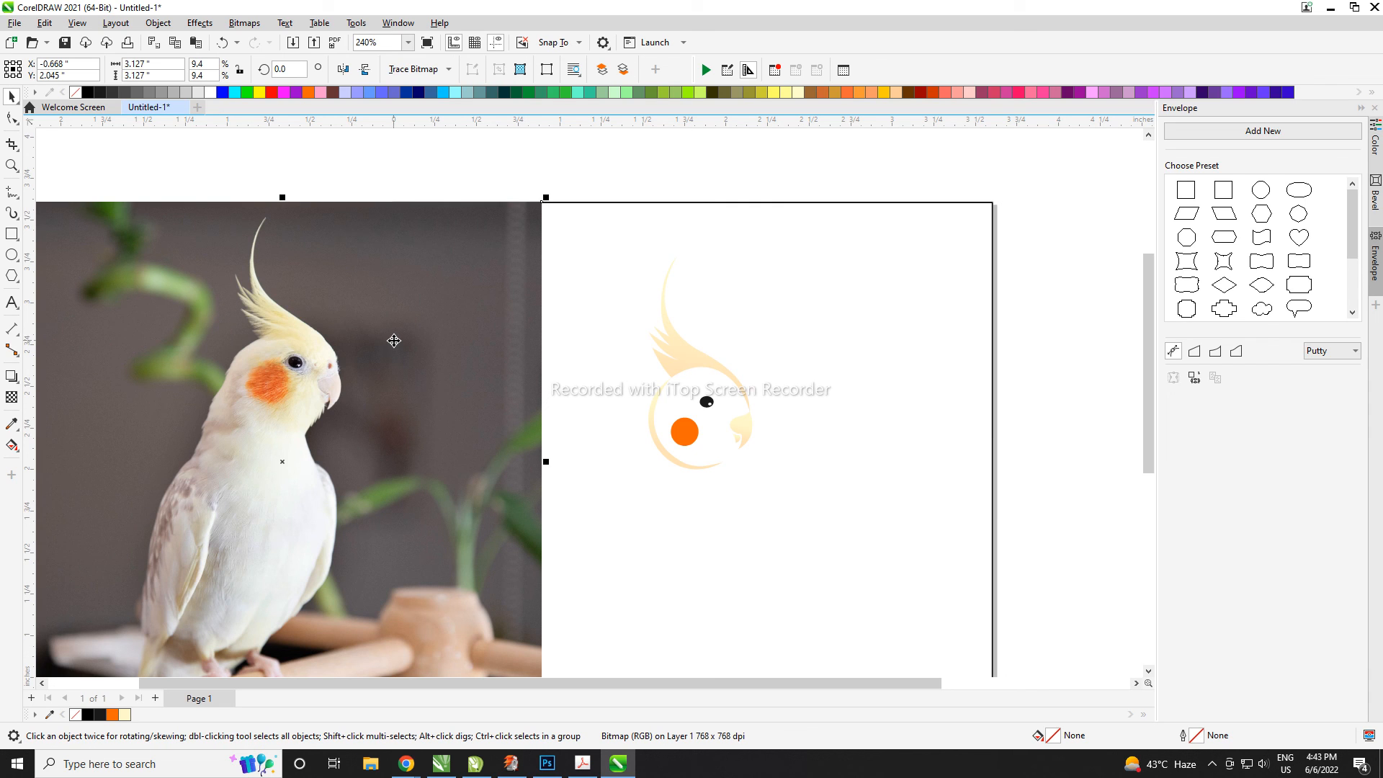
key("Delete")
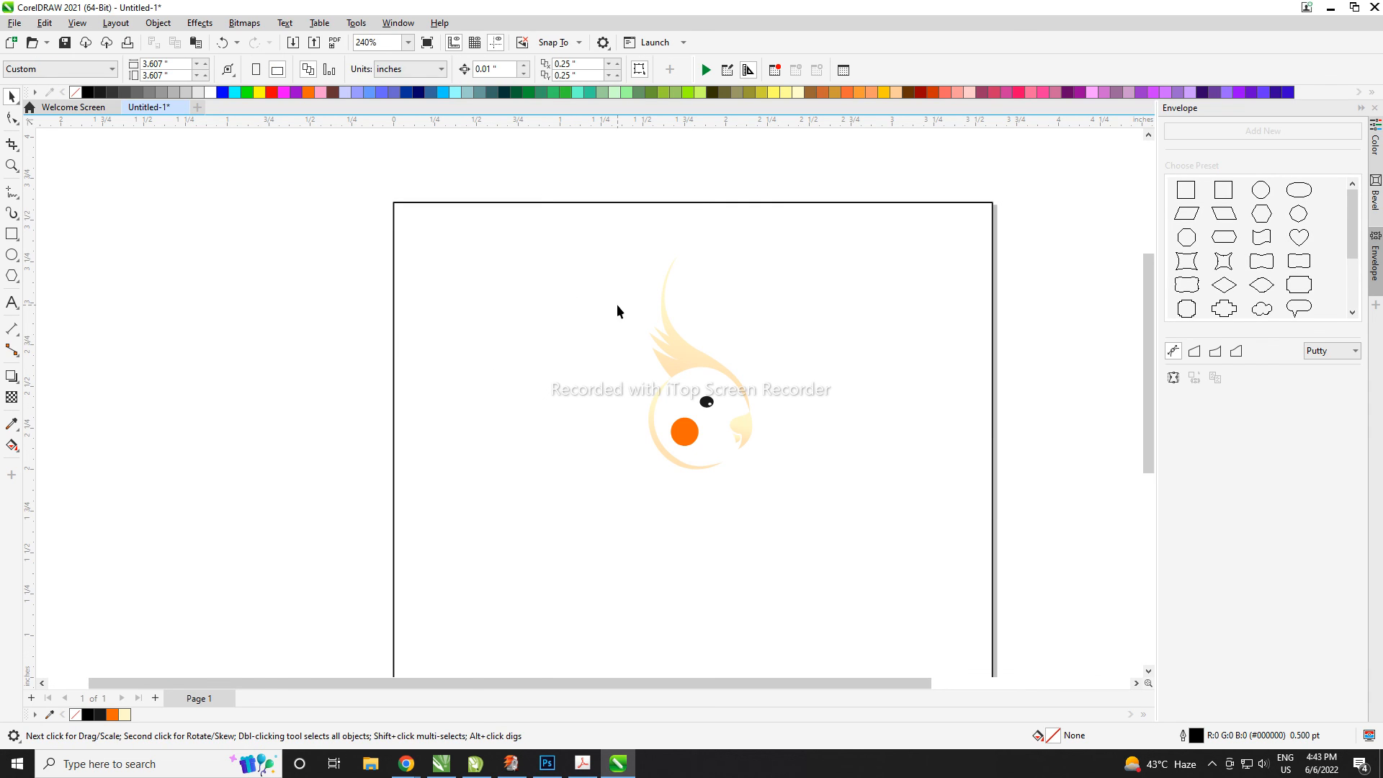
key("ctrl+z")
key("Delete")
left_click_drag(568, 246, 866, 574)
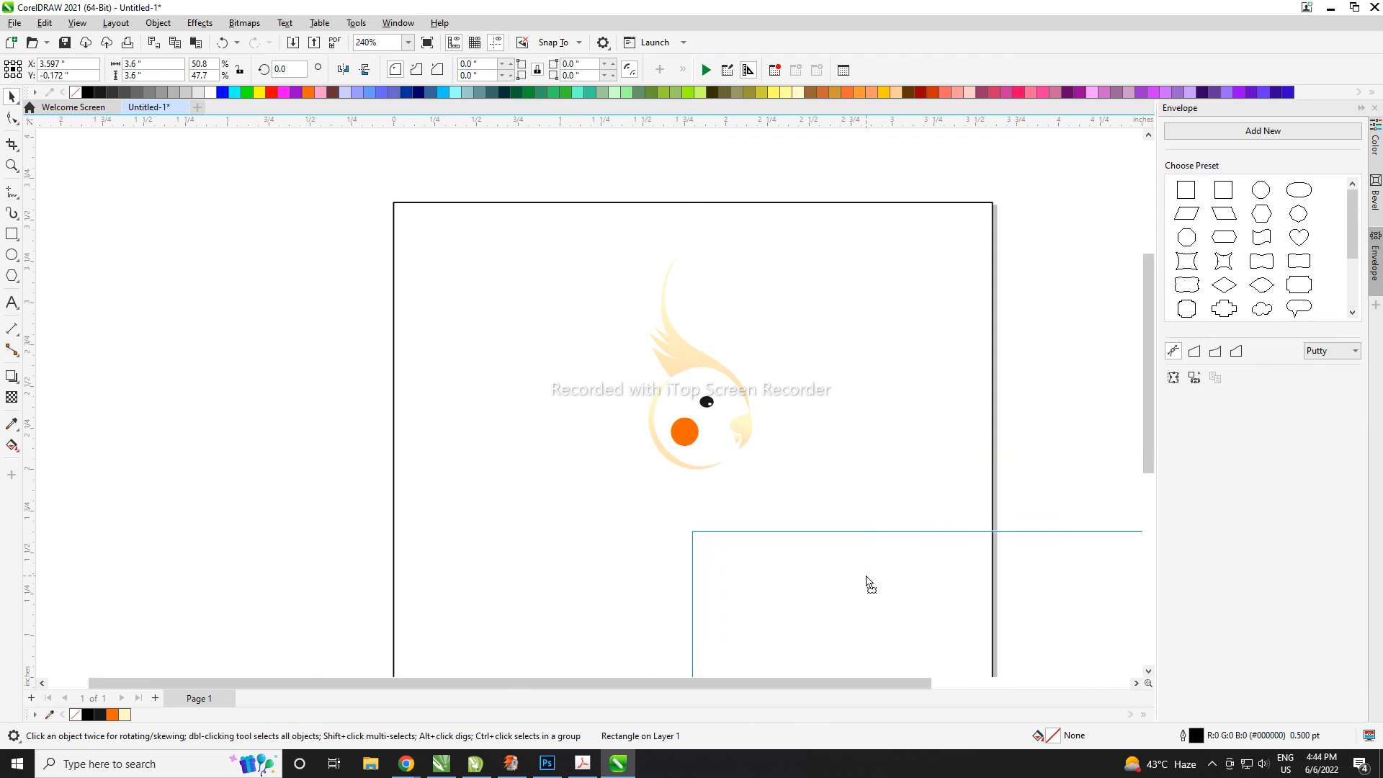
key("ctrl+z")
- Centre all the cockatiel head parts on the page and group them
scroll(654, 335, "down", 1)
left_click_drag(497, 225, 930, 634)
key("p")
key("ctrl+g")
scroll(661, 315, "down", 1)
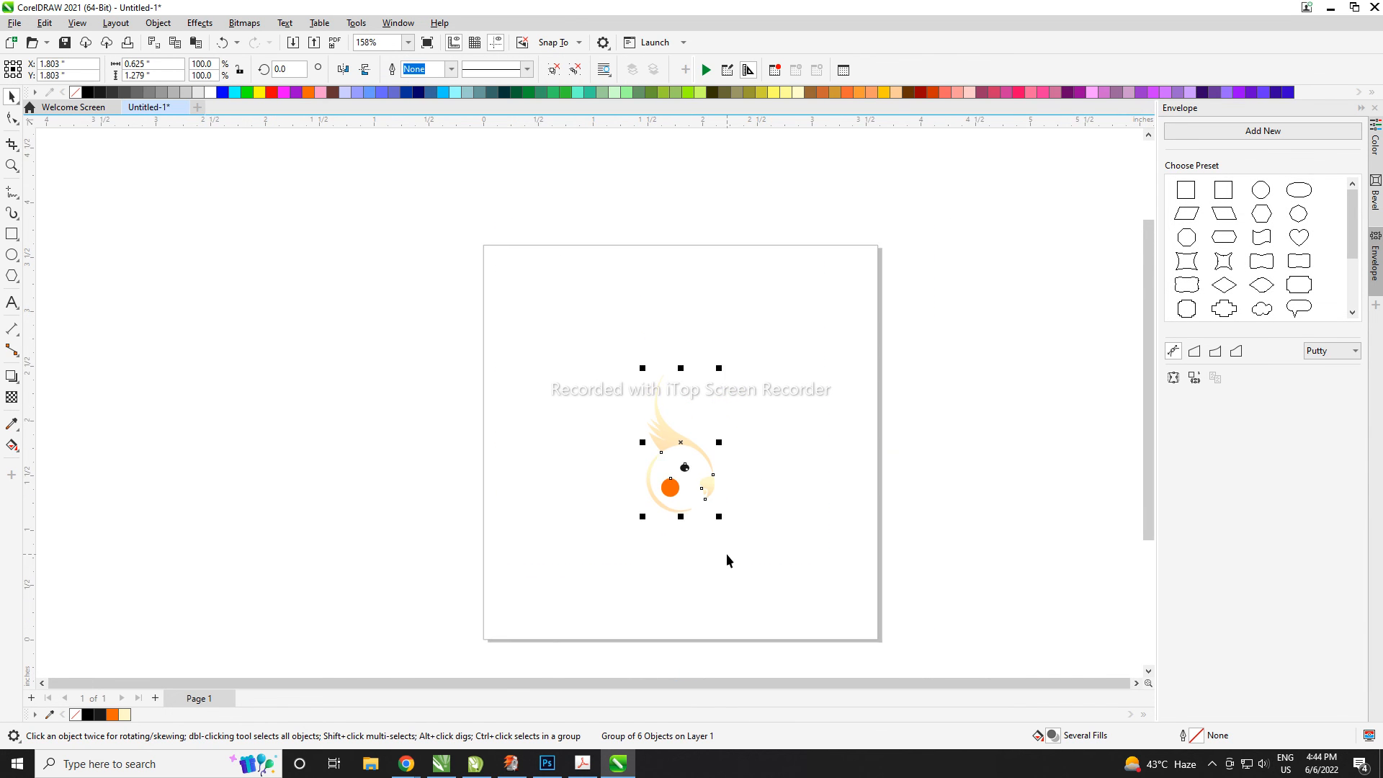
- Enlarge the grouped cockatiel head proportionally and position it horizontally centred, slightly above the middle of the page
scroll(726, 553, "up", 1)
left_click_drag(717, 508, 735, 543)
left_click_drag(724, 495, 726, 447)
key("ctrl+z")
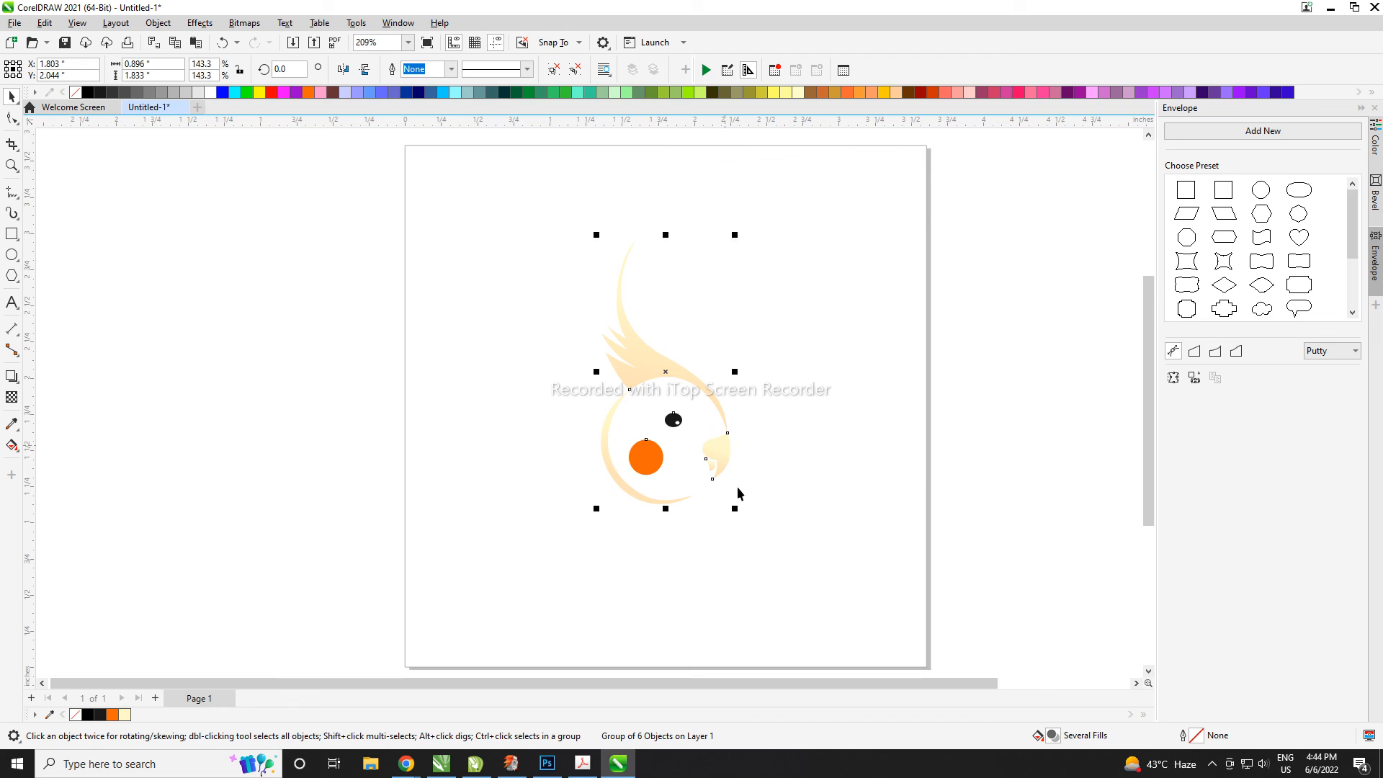
left_click_drag(736, 510, 753, 544)
left_click_drag(698, 380, 704, 404)
left_click(815, 389)
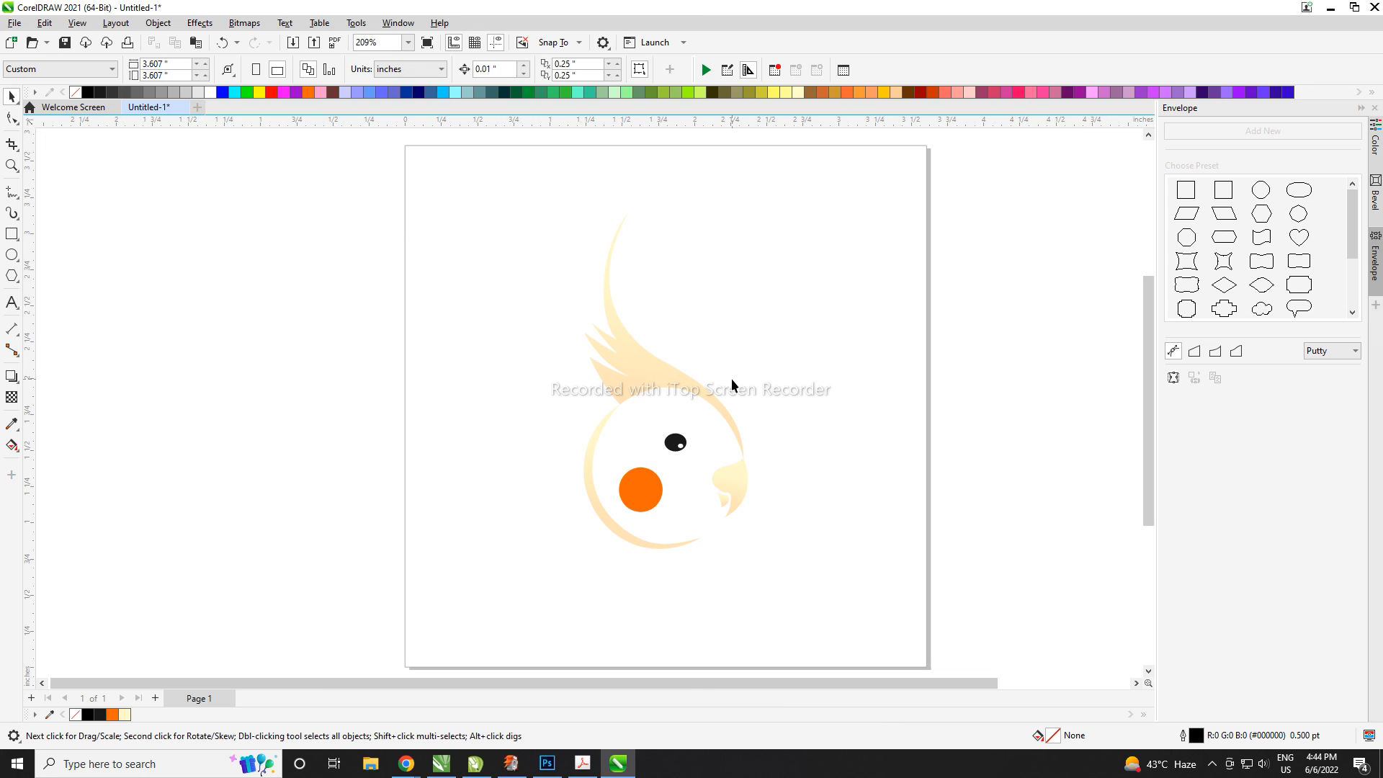
left_click(655, 358)
left_click(862, 383)
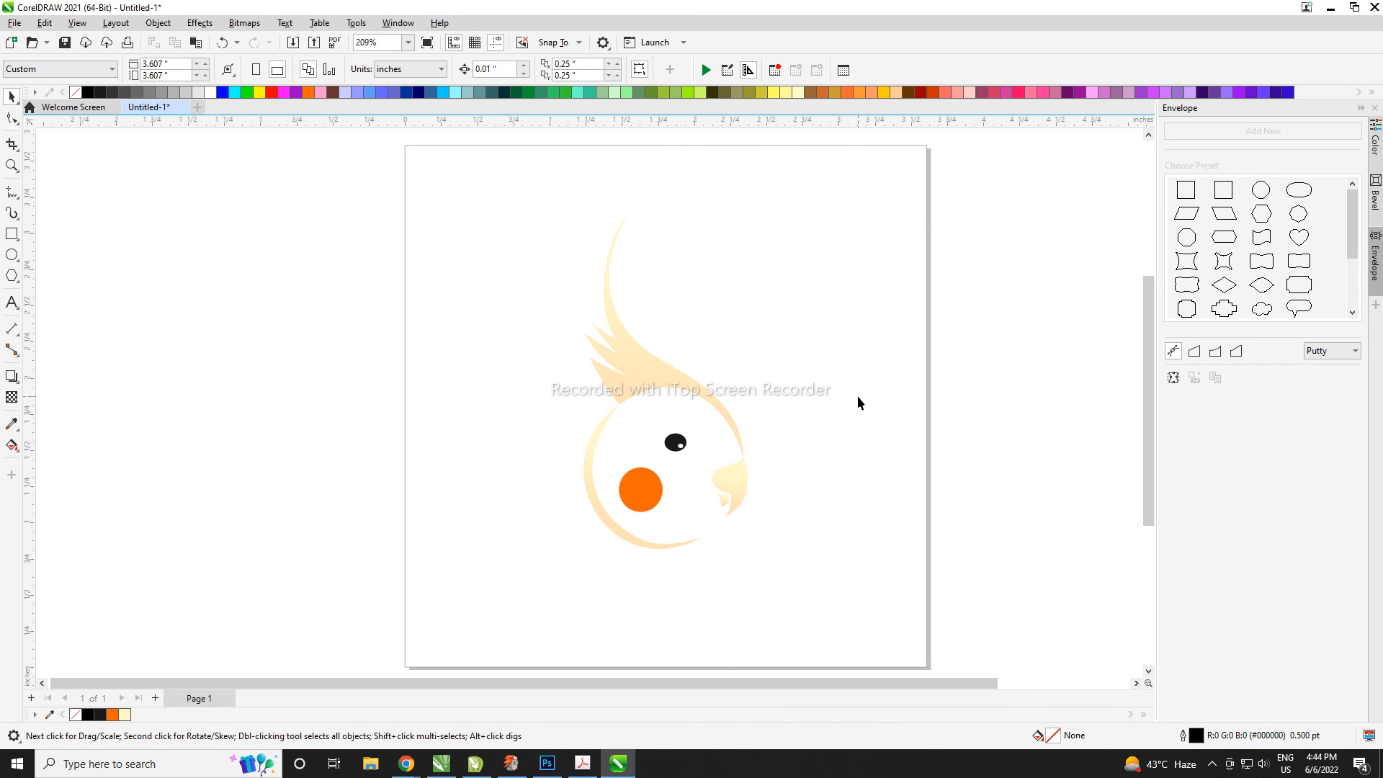